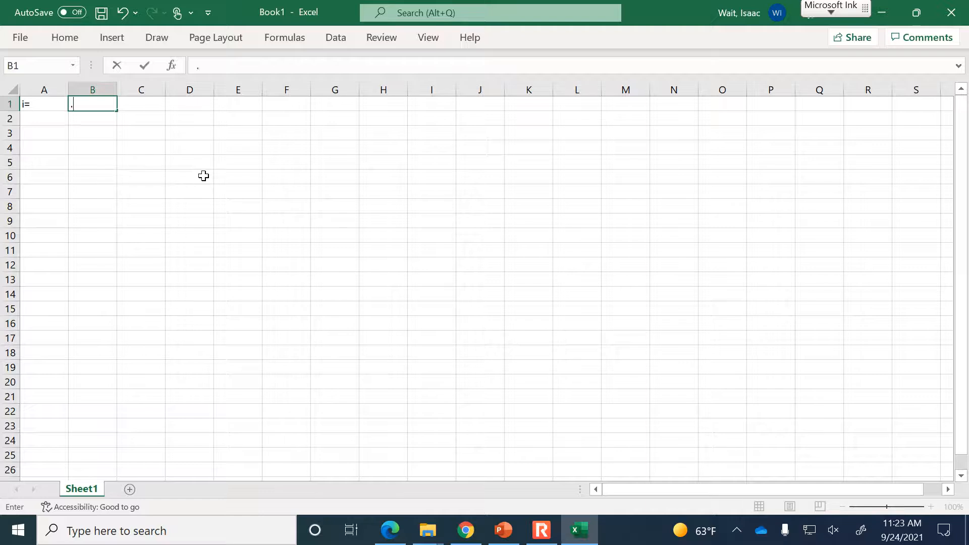
Enter 0.07 as the interest rate in B1 and enlarge the sheet view to 140%
key("Return")
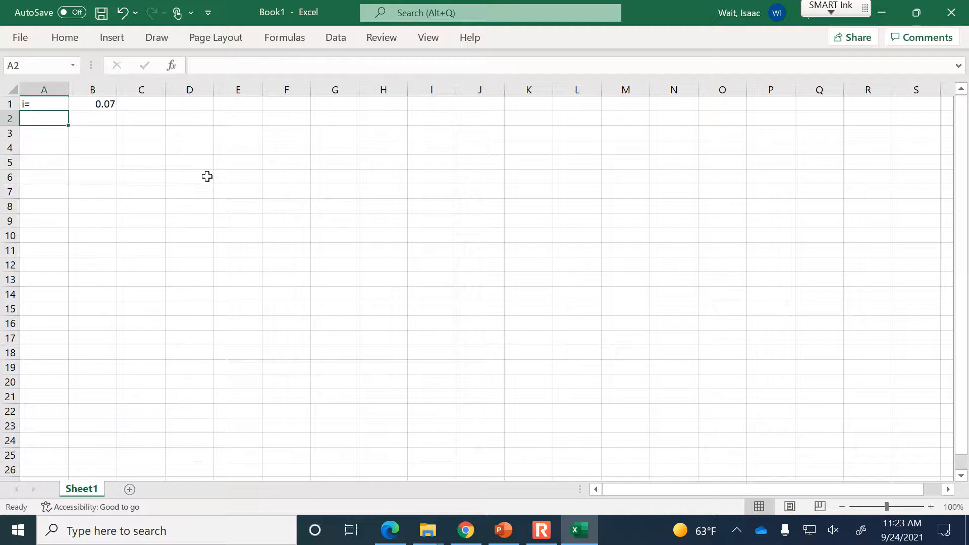
left_click(930, 507)
left_click(929, 507)
left_click(930, 506)
left_click(929, 506)
Add the header Year in A3 and enter 0 as the first year in A4
left_click(59, 152)
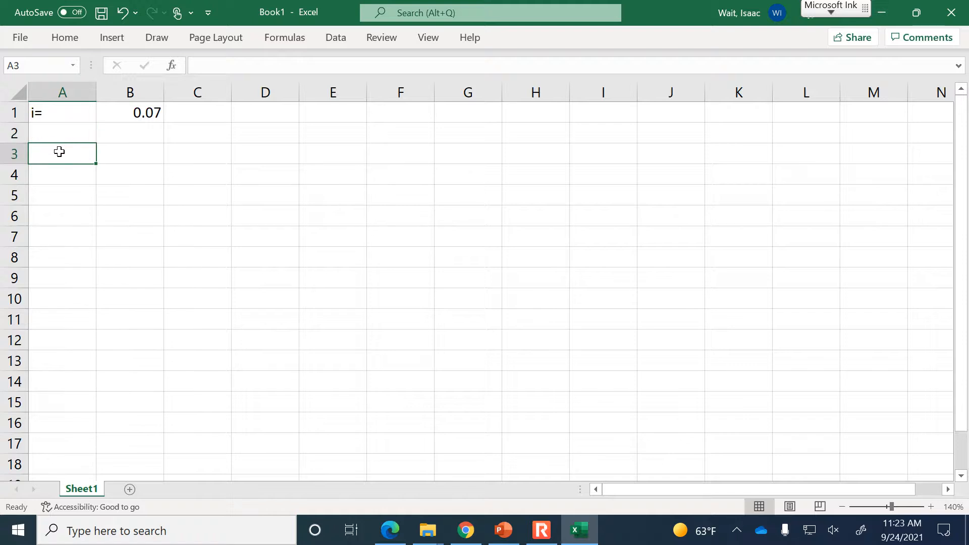
type("Year")
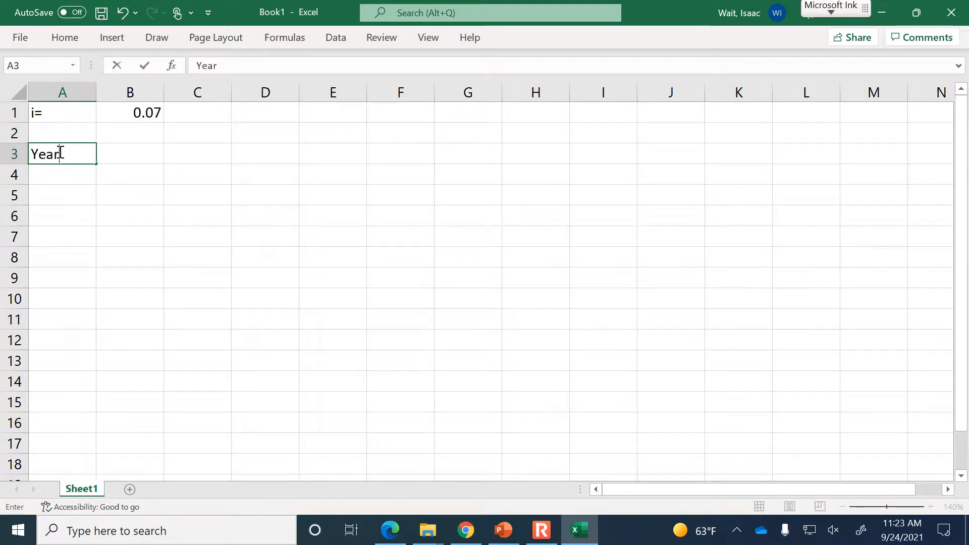
key("Tab")
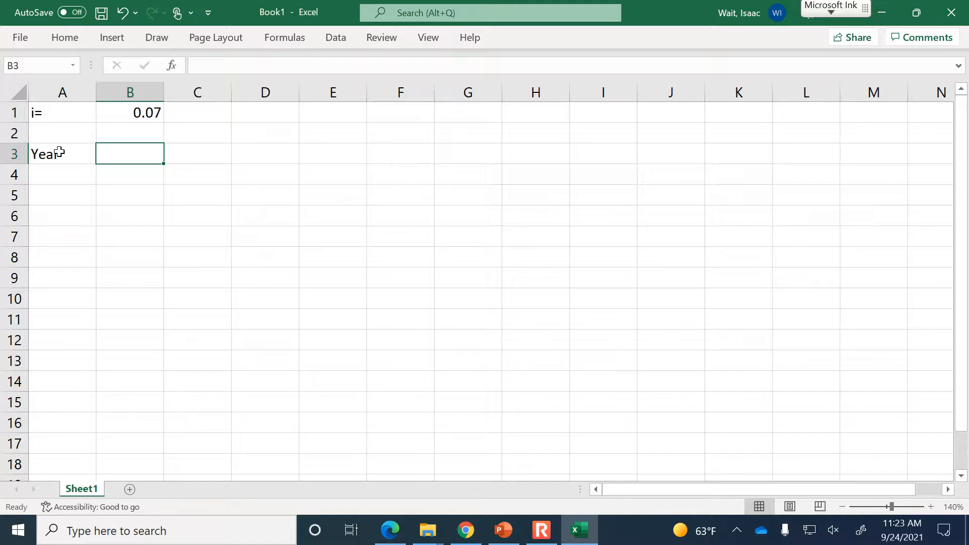
left_click(59, 152)
key("Down")
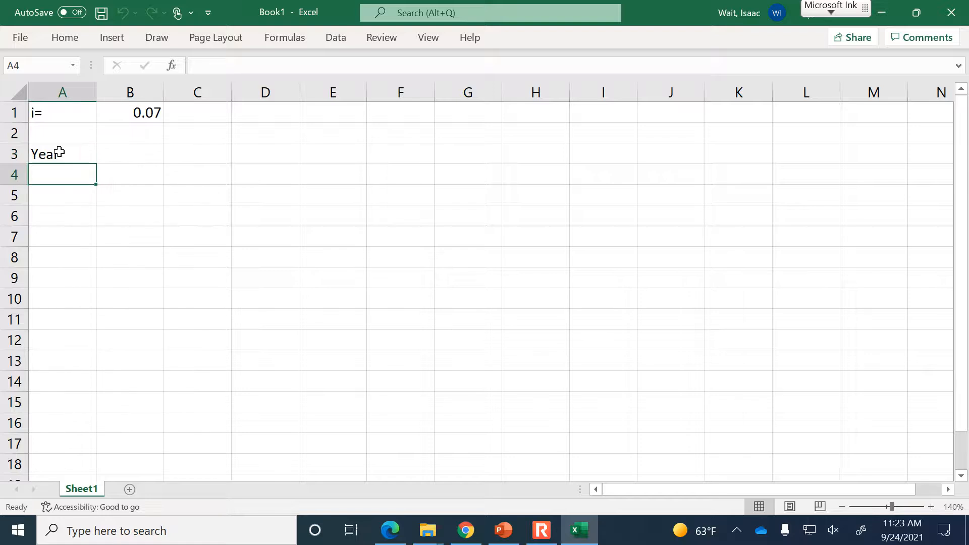
type("0")
key("Return")
key("Up")
Switch to PowerPoint to check the Option A and Option B cash flow diagrams on the Future Worth Analysis slide, and return to Excel
left_click(515, 537)
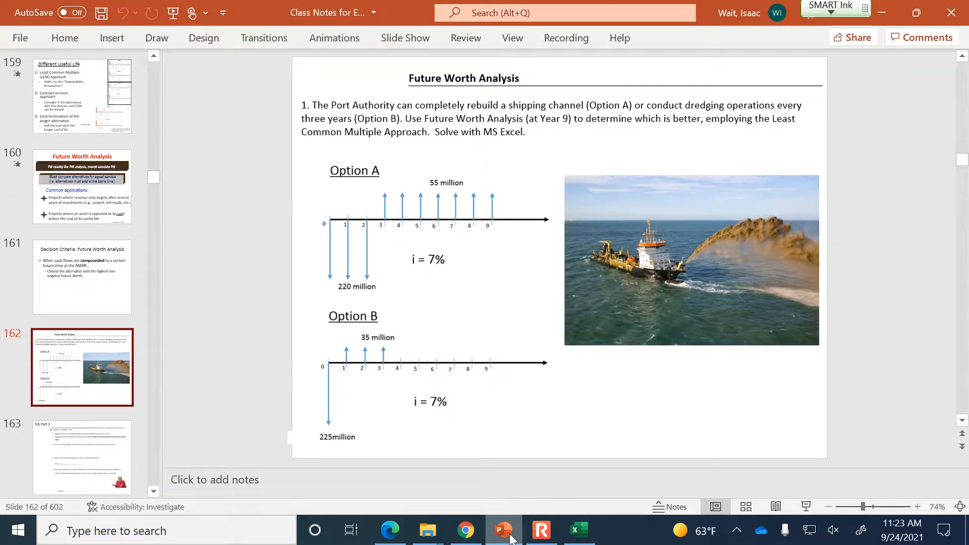
left_click(459, 315)
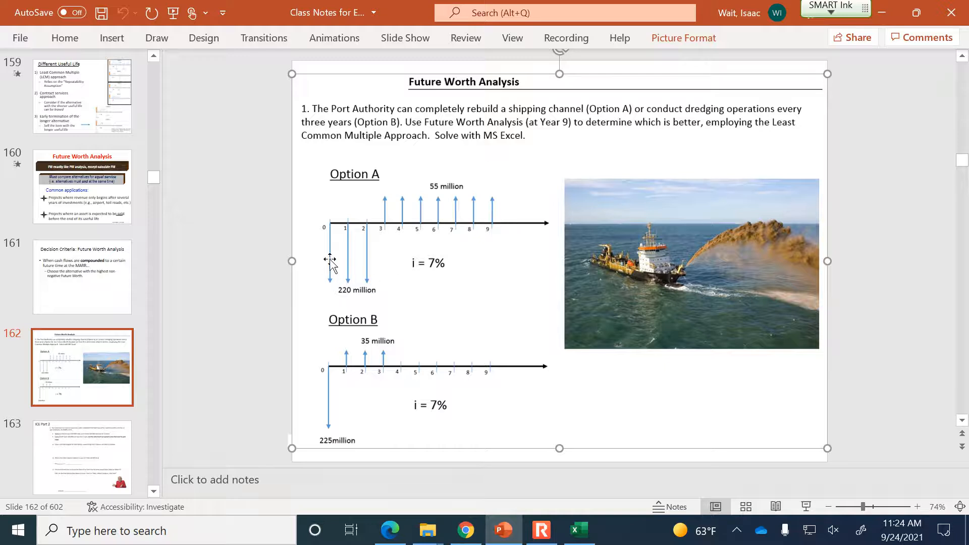
left_click(579, 530)
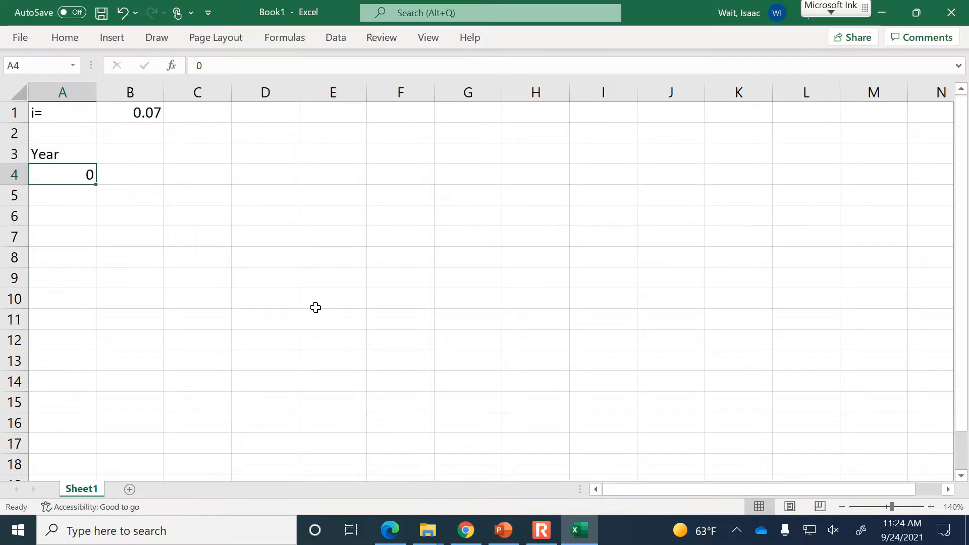
Add the header "Yrs until yr 9" in B3 and autofit column B to it
left_click(132, 152)
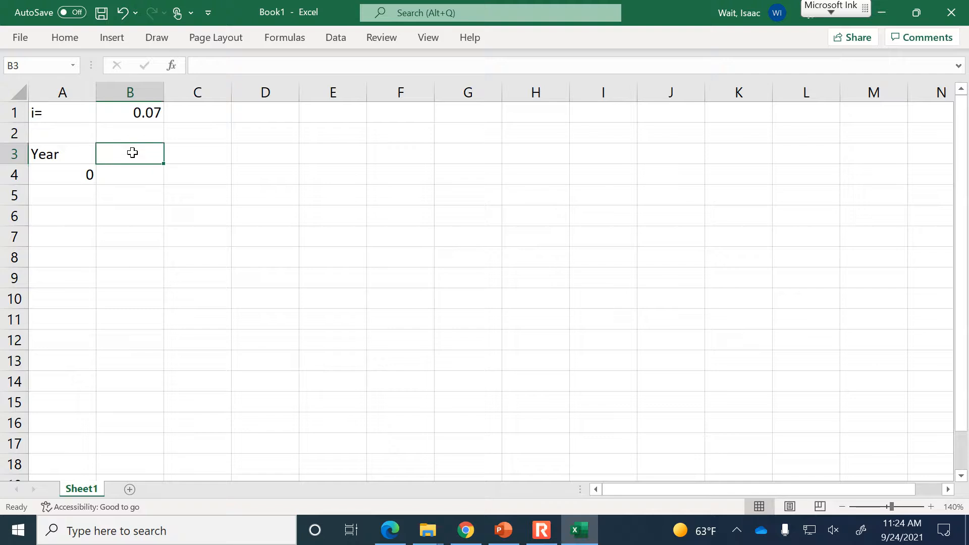
type("Yrs un")
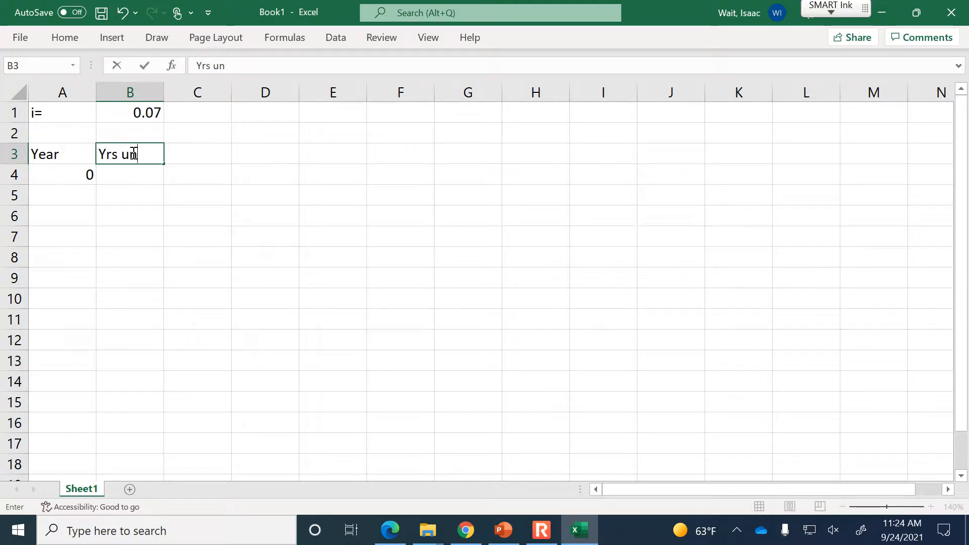
type("til yr 9")
key("Tab")
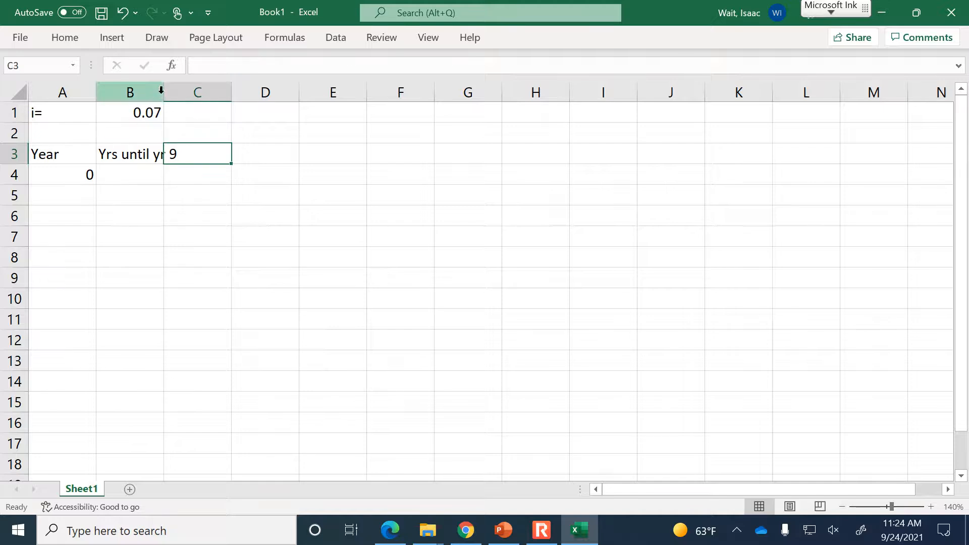
left_click(160, 94)
double_click(164, 92)
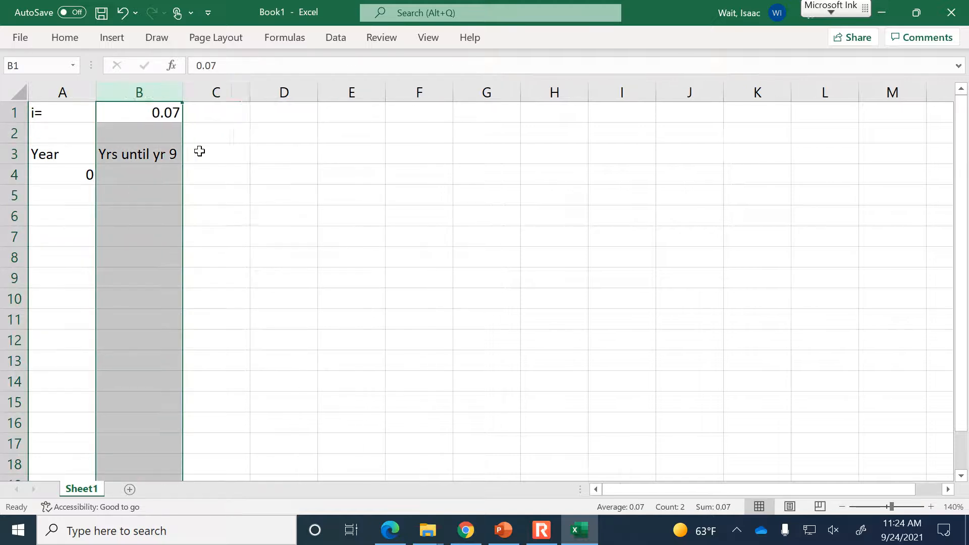
Add the headers Amount in C3 and "FV of Amount" in D3, and autofit column D
left_click(204, 151)
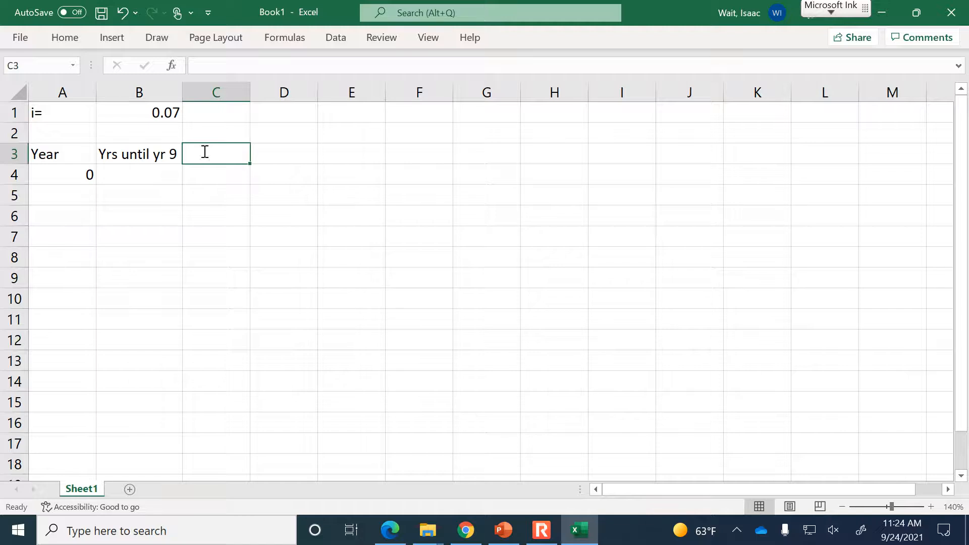
type("Amount")
key("Tab")
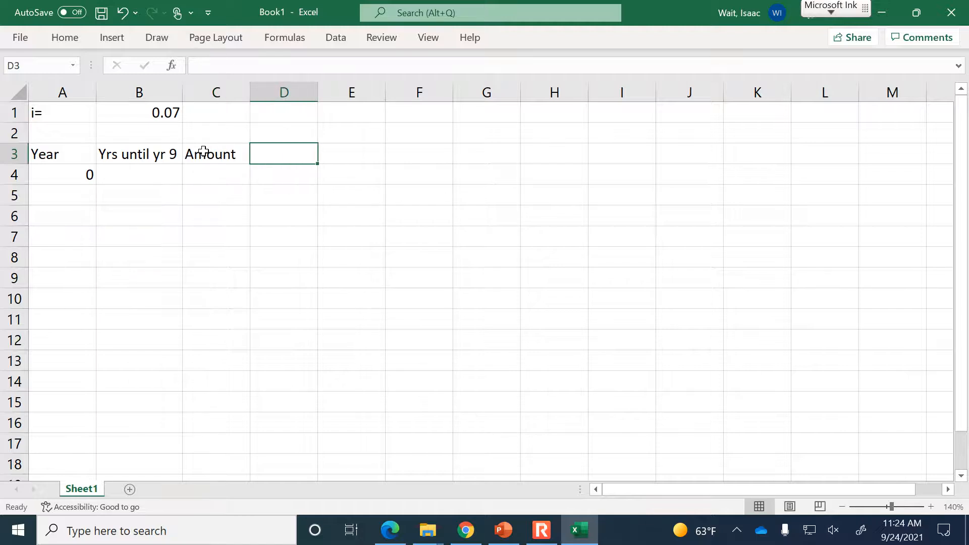
type("FV of Amount")
key("Down")
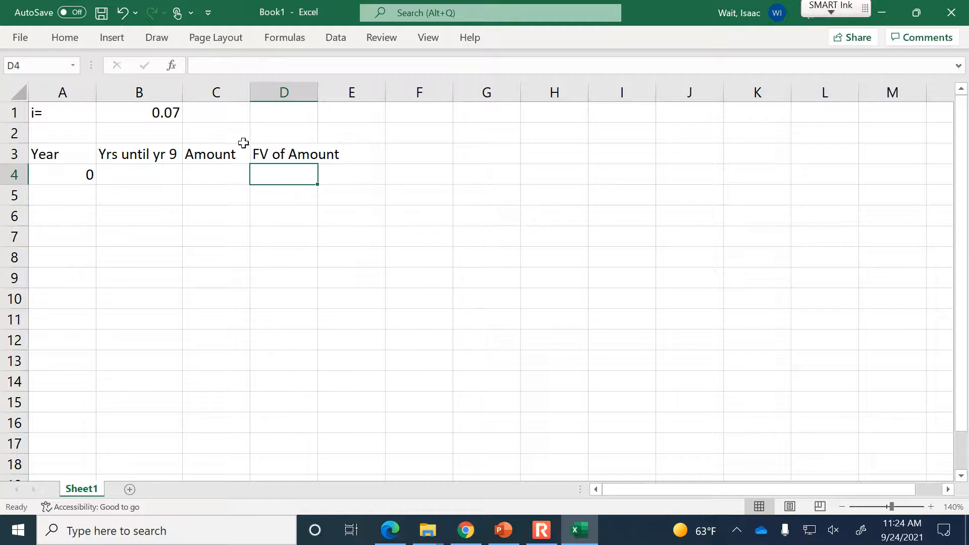
double_click(318, 92)
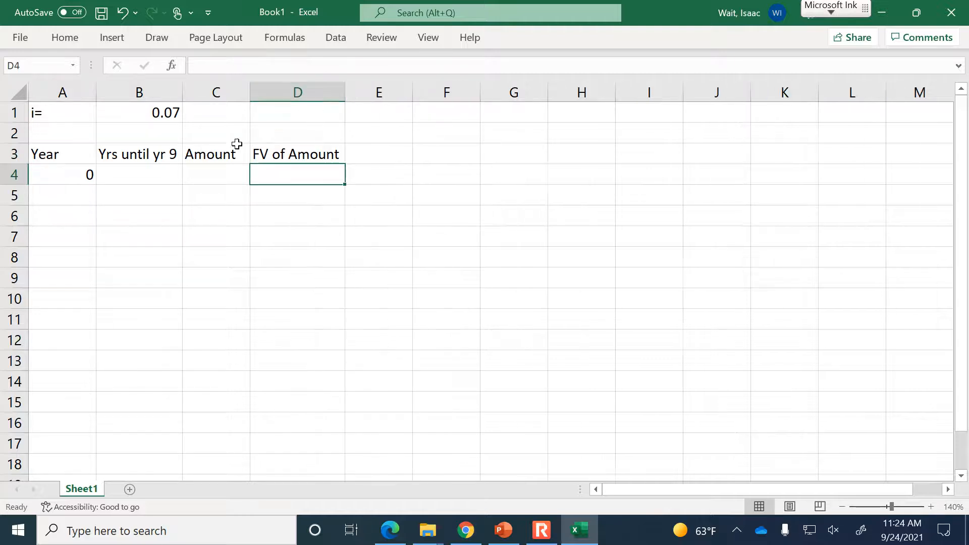
Enter the group headings Option A in C2 and Option B in E2
left_click(232, 139)
type("Option A")
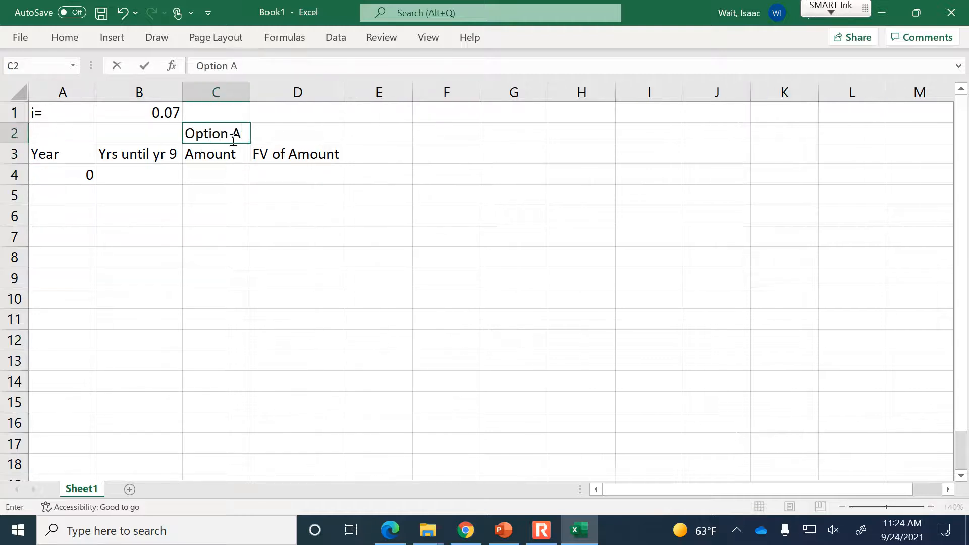
key("Tab")
key("Tab")
type("Option B")
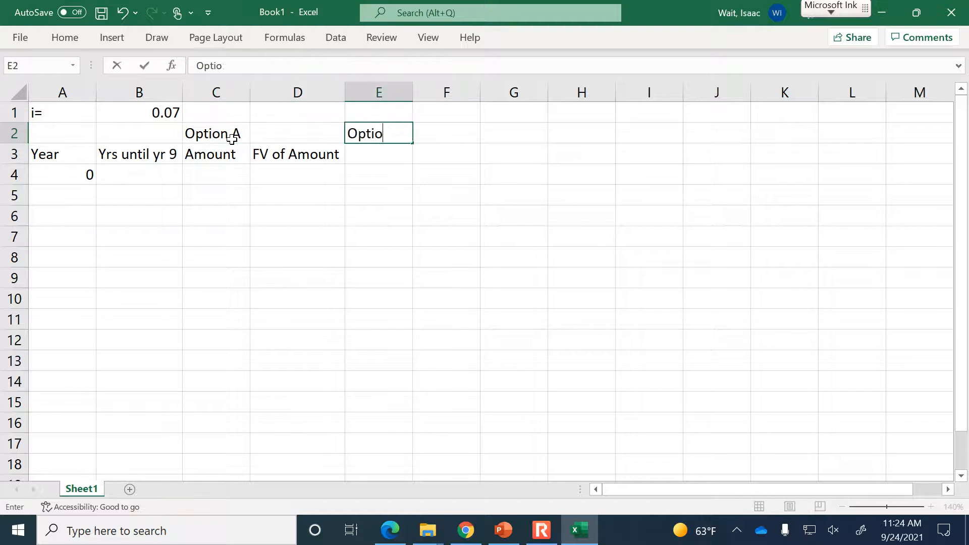
key("Return")
Add the headers Amount in E3 and "FV of Amount" in F3 for Option B
key("Tab")
key("Tab")
type("Amount")
key("Tab")
type("FV of Amount")
key("Return")
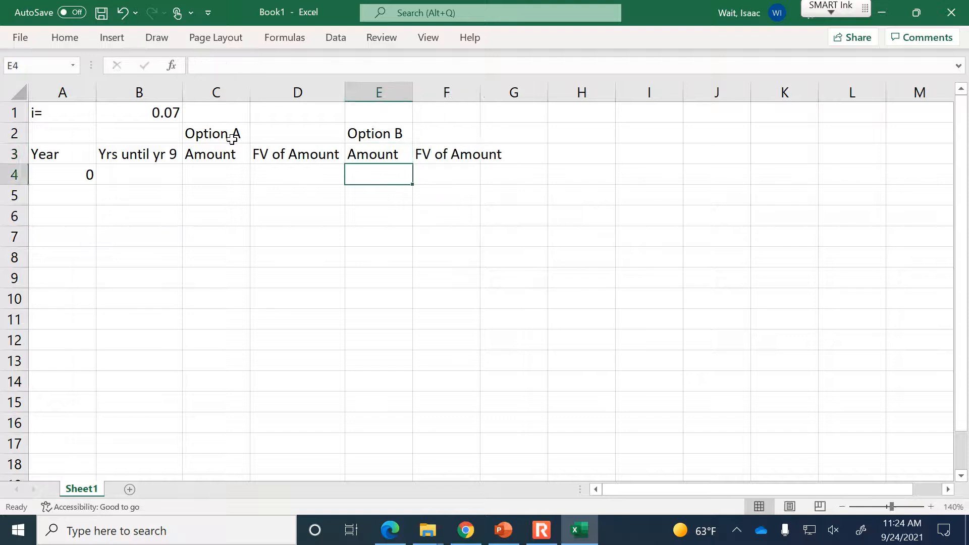
Merge and center Option A across C2:D2 and Option B across E2:F2, and widen column F to fit its header
left_click(229, 135)
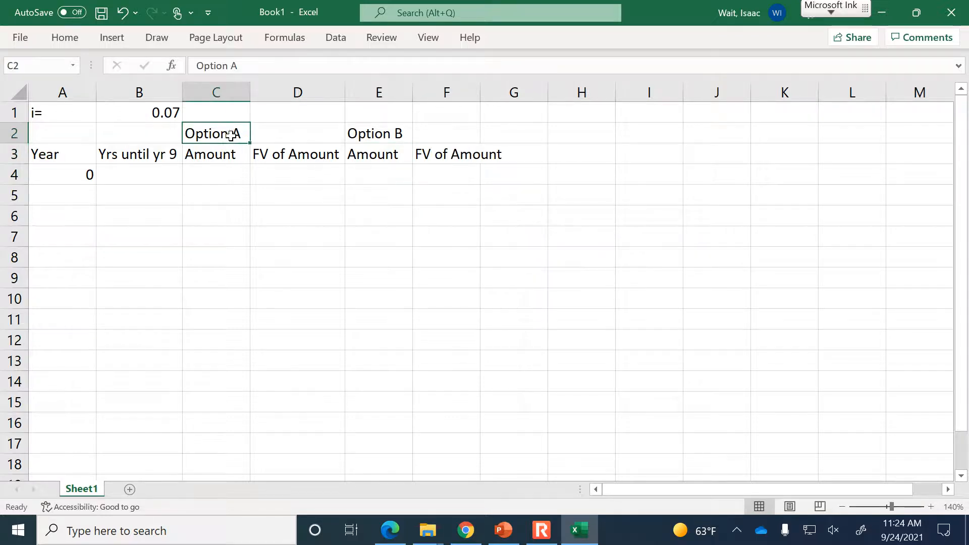
left_click(76, 40)
left_click(957, 115)
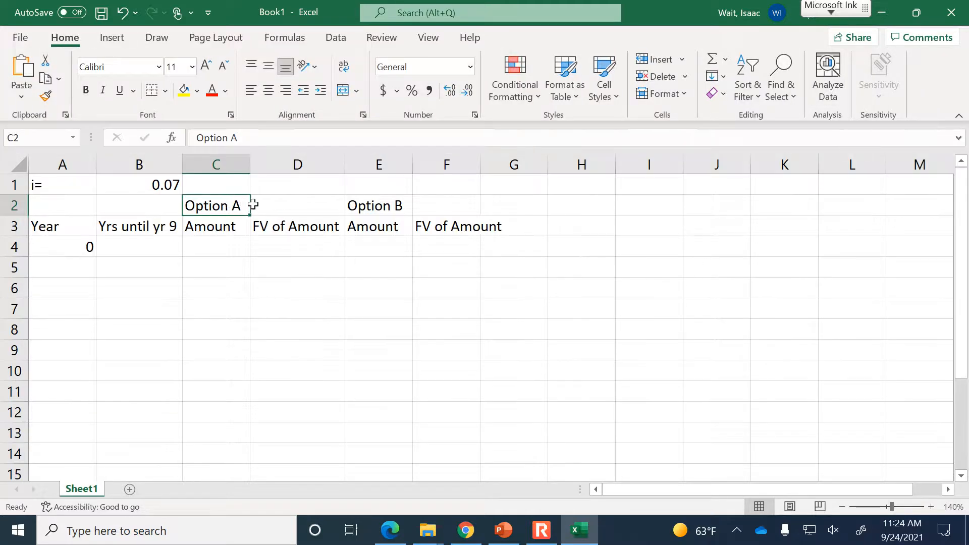
left_click_drag(246, 204, 268, 201)
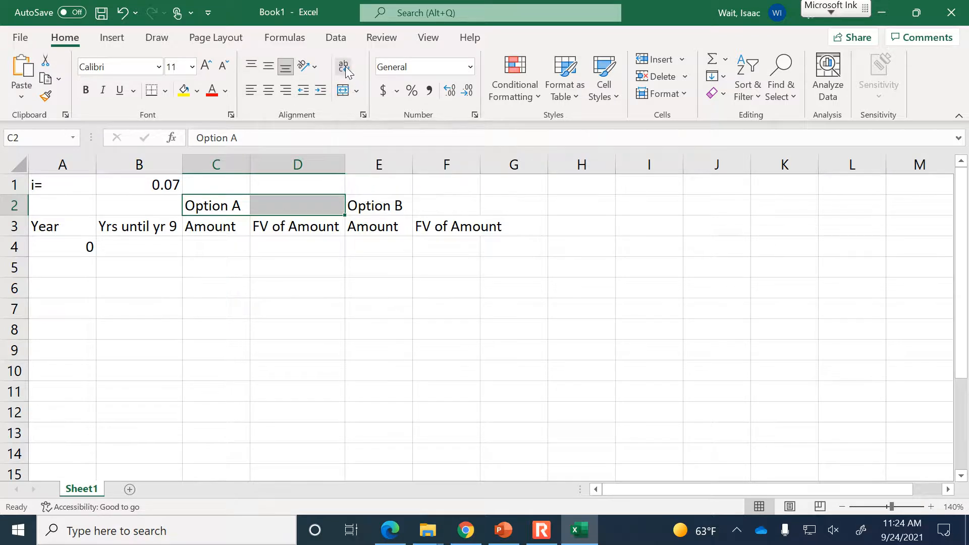
left_click(343, 94)
left_click_drag(353, 205, 476, 206)
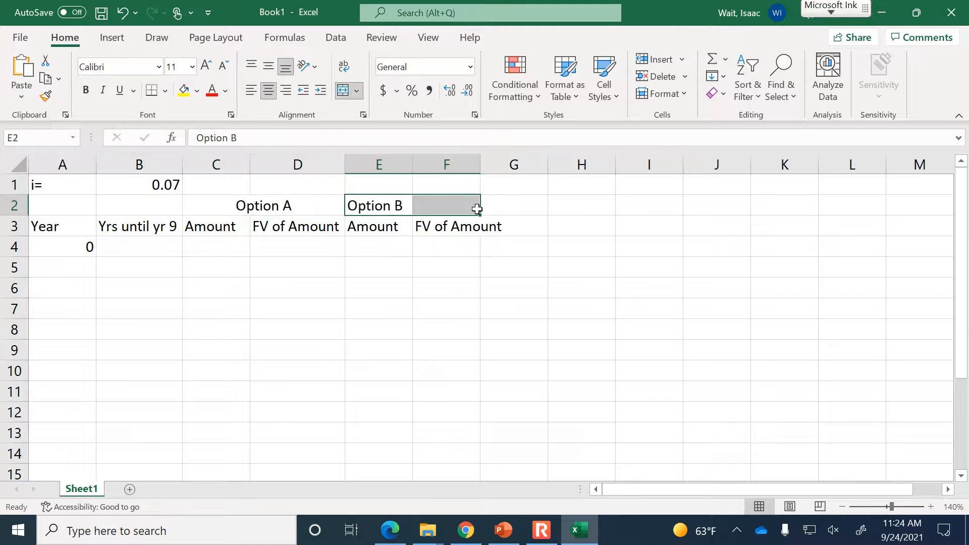
left_click(352, 93)
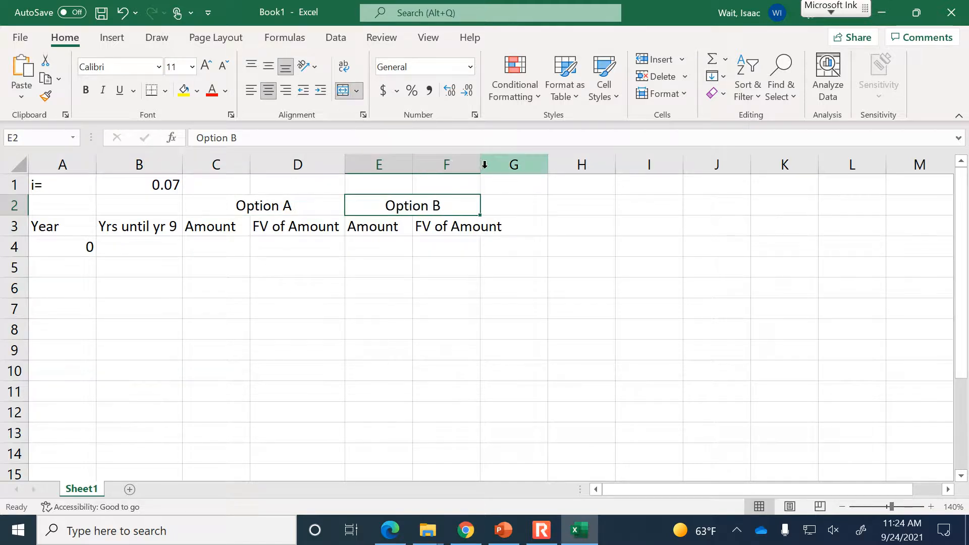
left_click_drag(480, 164, 510, 164)
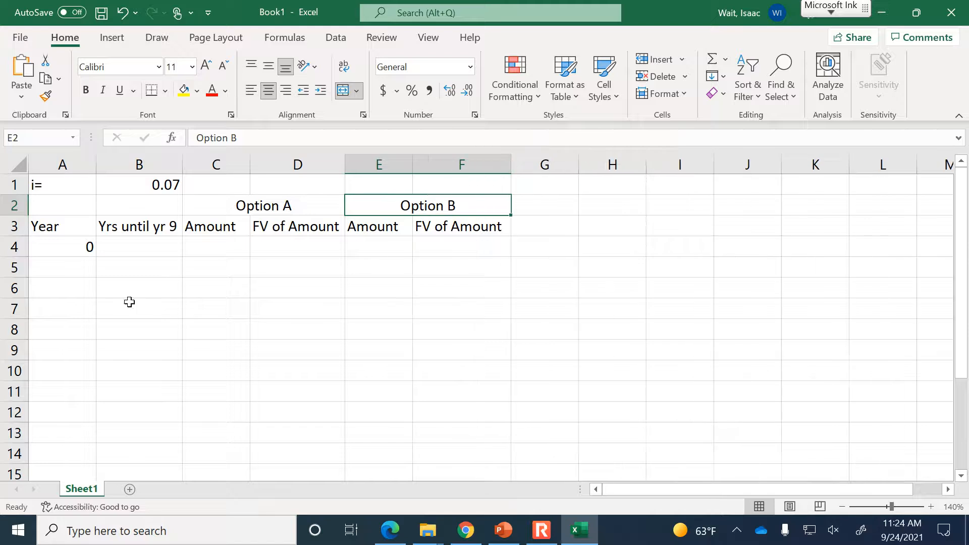
Enter 9 in B4 as the years remaining for year 0
left_click(158, 245)
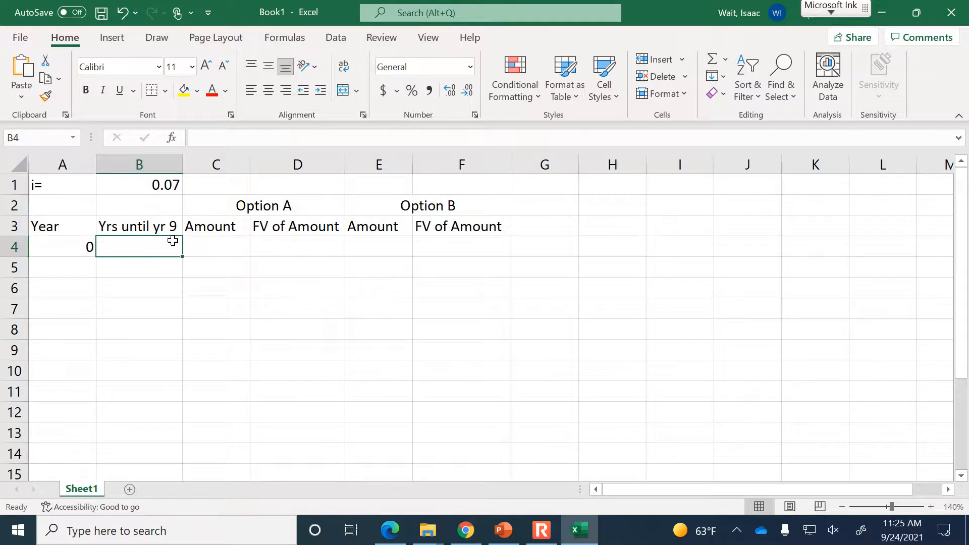
type("9")
key("Return")
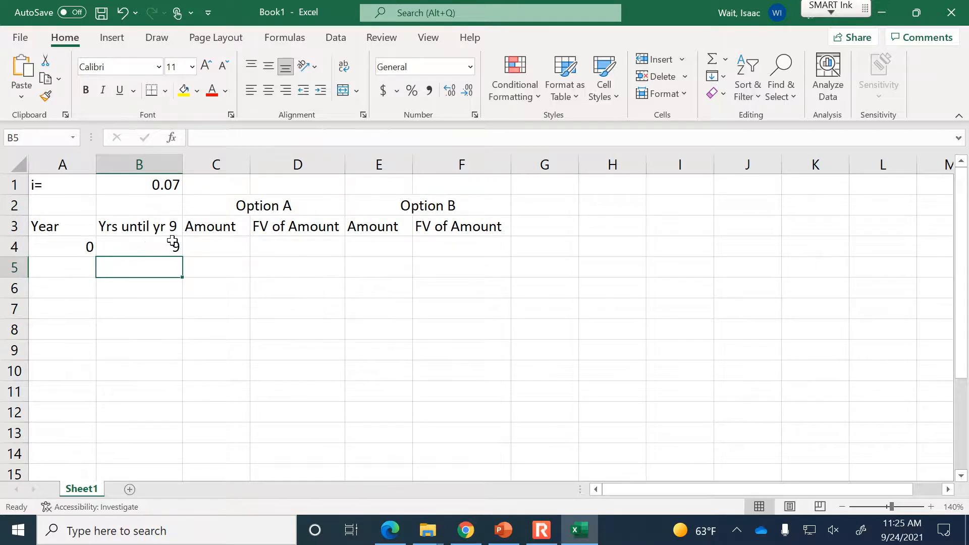
Enter 1 in A5 and extend the year series from A4:A5 down to 9 in A13
left_click(26, 268)
left_click(41, 268)
type("1")
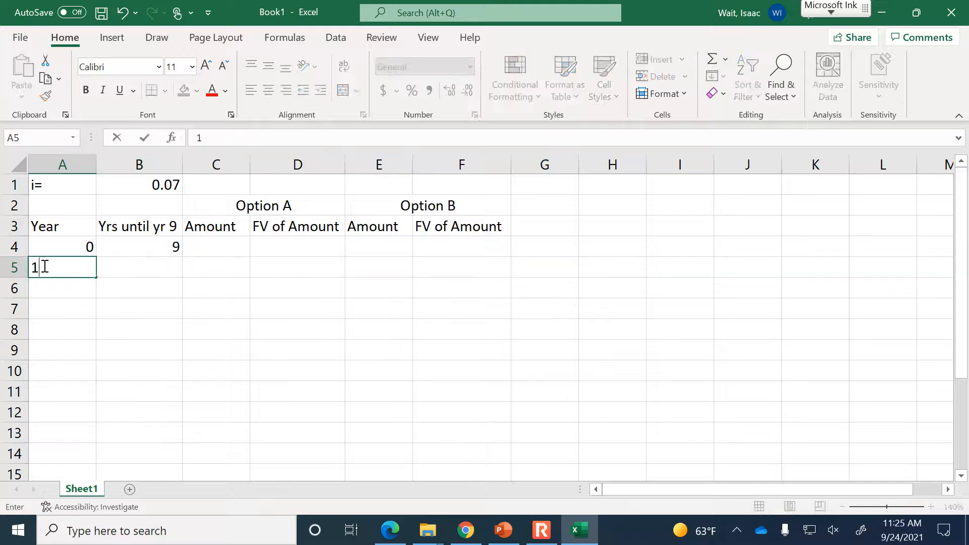
key("Return")
left_click_drag(63, 248, 87, 444)
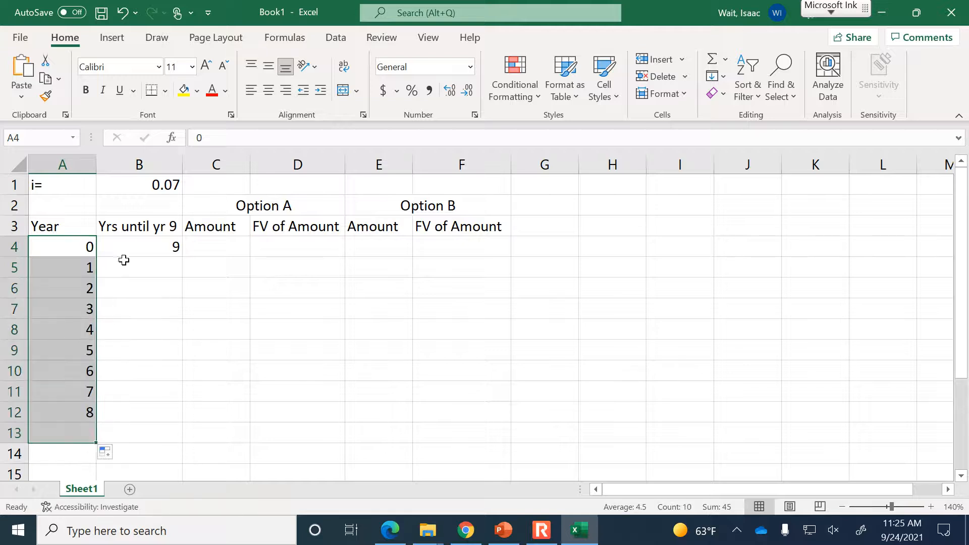
Enter the formula =9-A4 in B4 and fill it down to B13
left_click_drag(164, 267, 173, 244)
left_click(173, 244)
type("=")
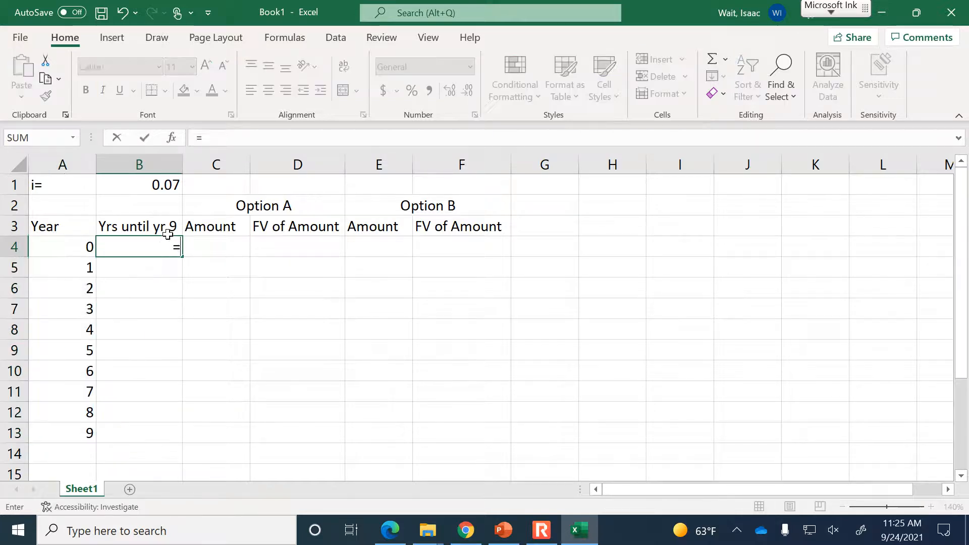
type("9-")
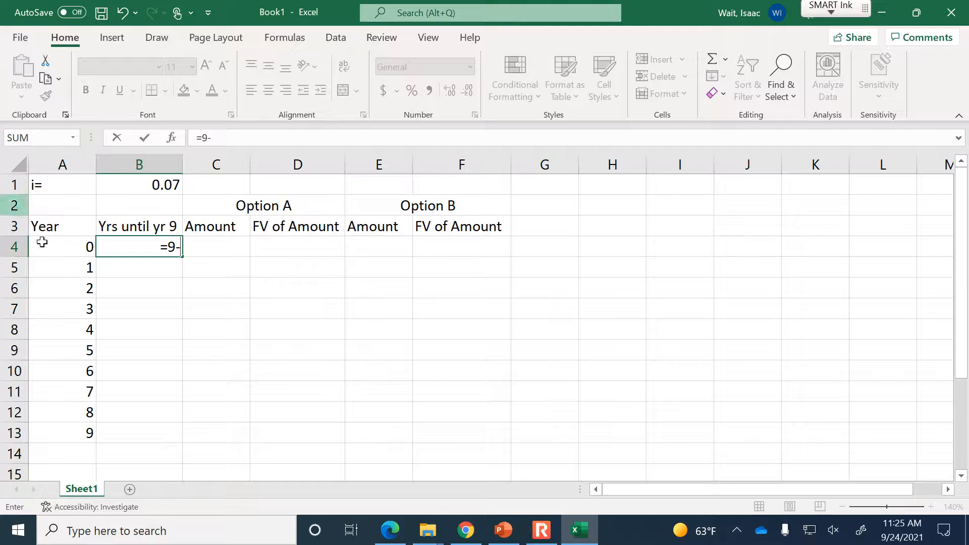
left_click(67, 250)
key("Return")
left_click(151, 243)
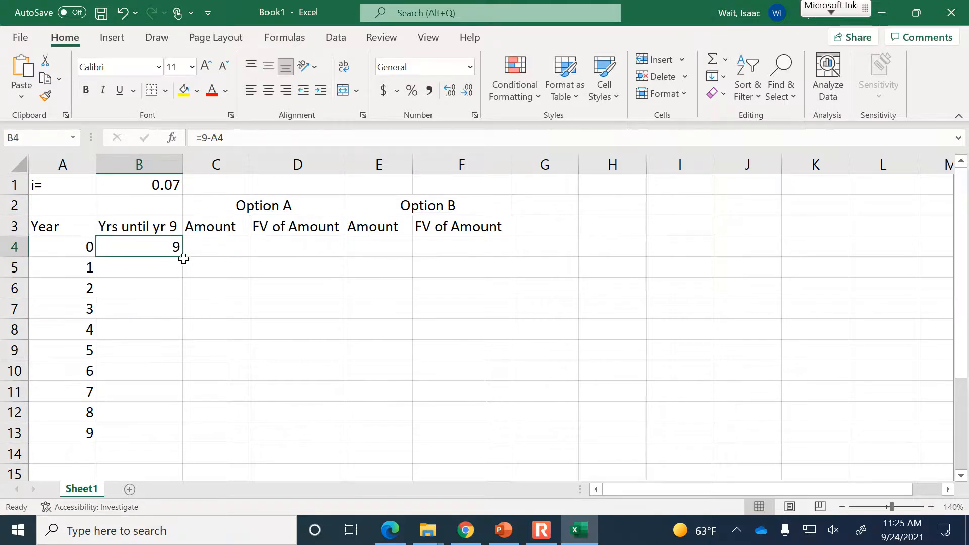
left_click_drag(182, 258, 162, 440)
Apply all borders to the table cells A4:F13
left_click_drag(62, 244, 453, 429)
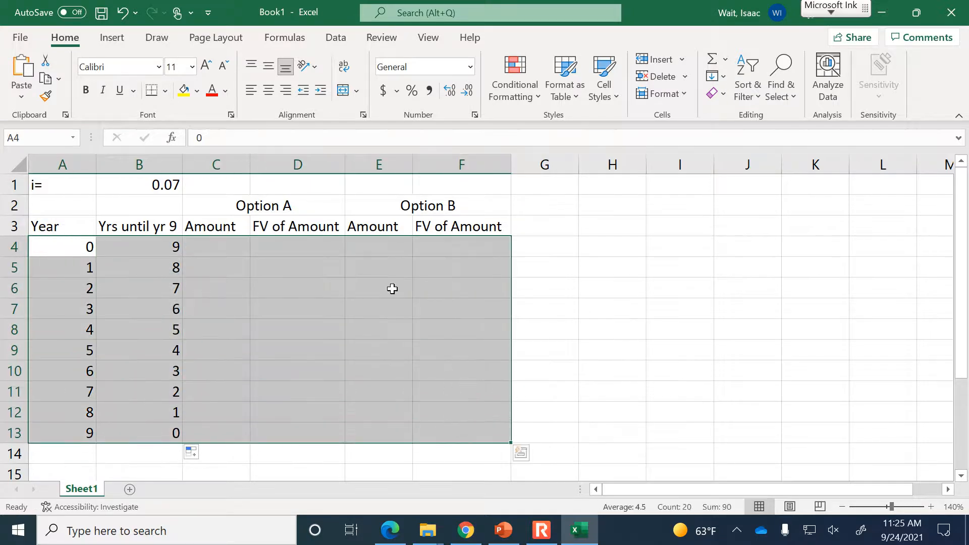
left_click(165, 91)
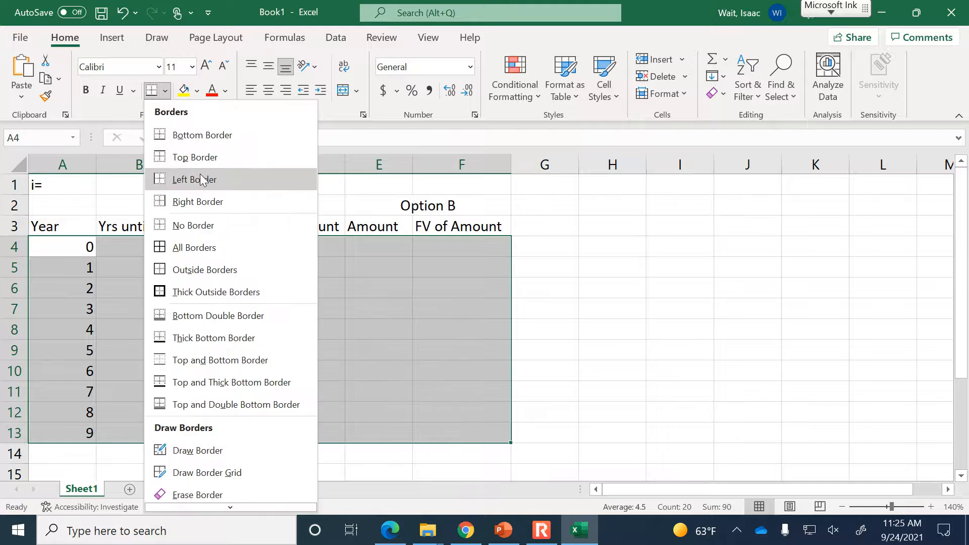
left_click(203, 242)
left_click(207, 244)
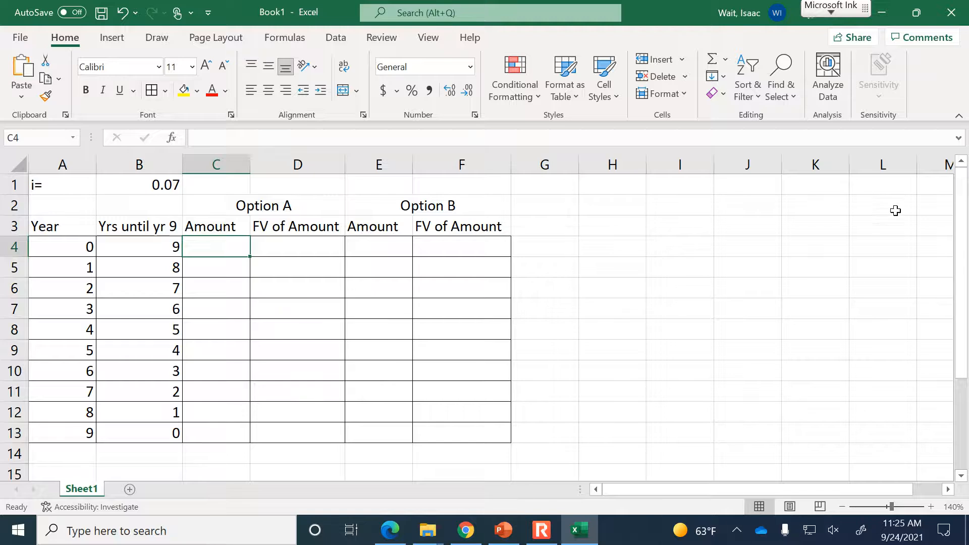
Copy the Future Worth Analysis problem picture from the PowerPoint slide into the Excel sheet, placing it beside the table from column G
left_click(959, 115)
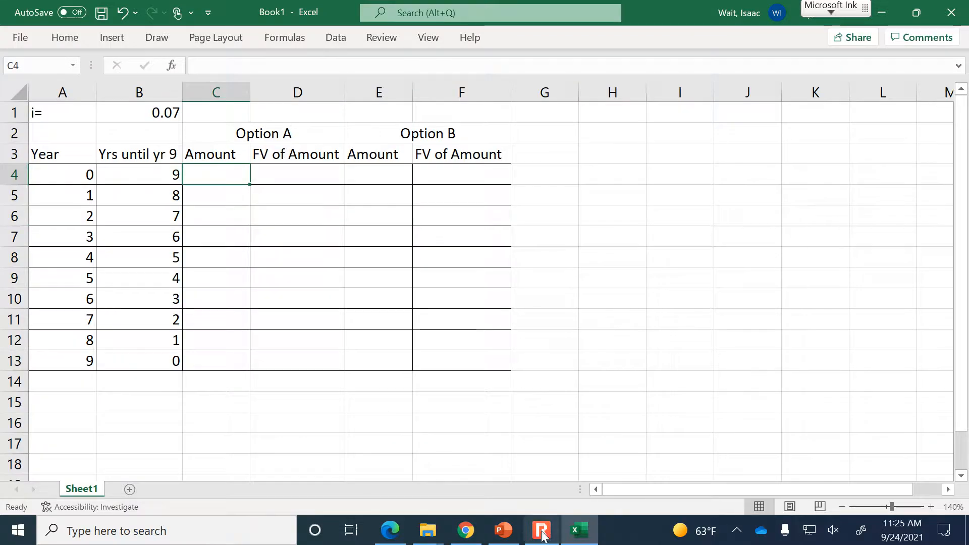
left_click(503, 530)
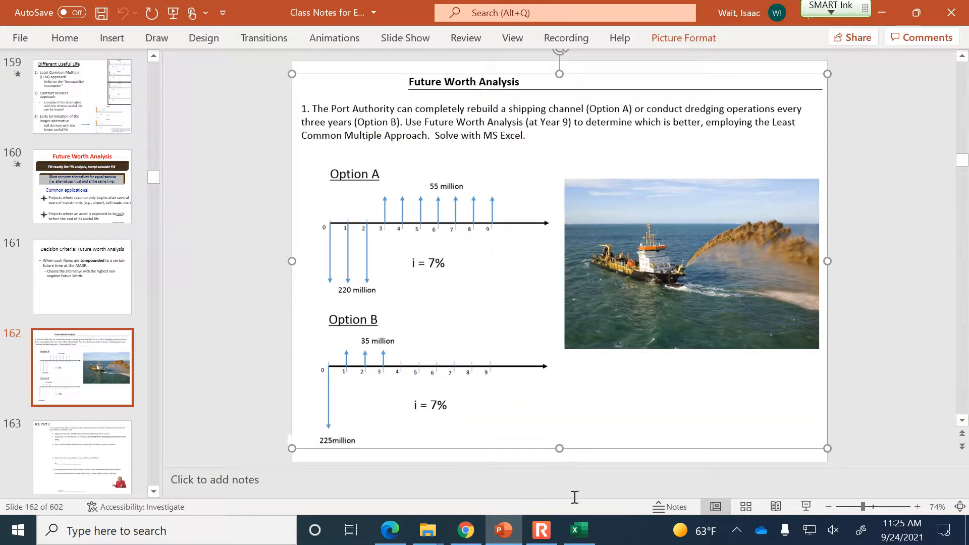
left_click(579, 531)
left_click(555, 132)
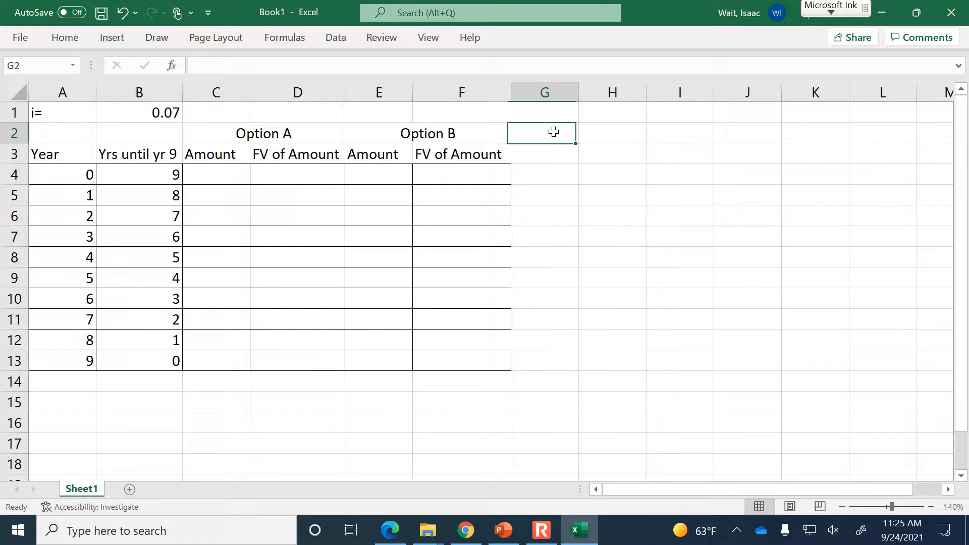
key("ctrl+v")
left_click_drag(560, 142, 721, 240)
left_click_drag(784, 306, 656, 193)
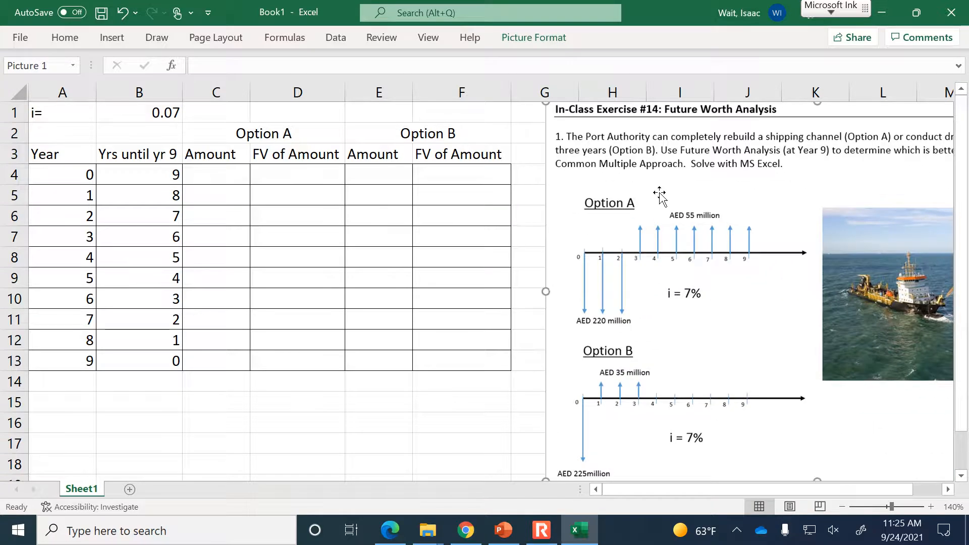
left_click(481, 438)
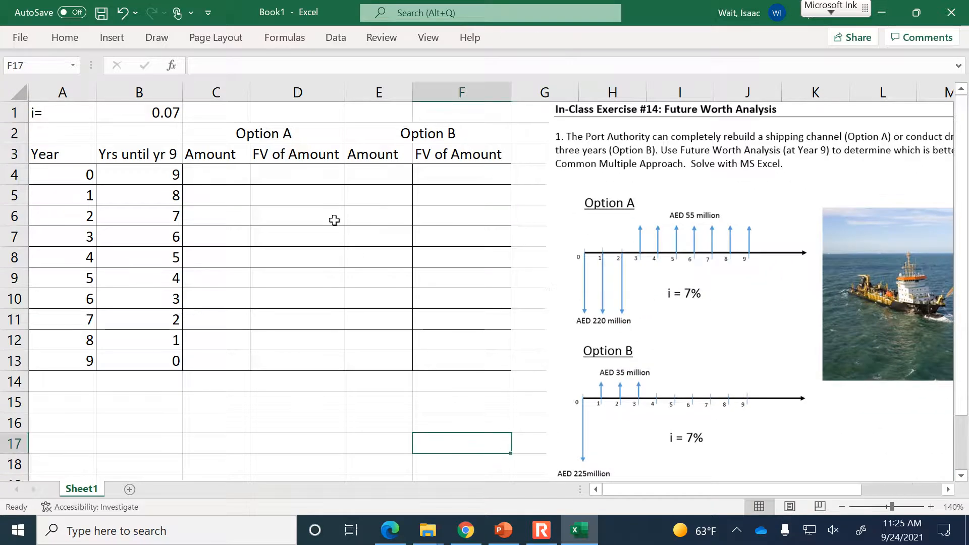
Make the Amount headers in C3 and E3 bold and italic
left_click(235, 159)
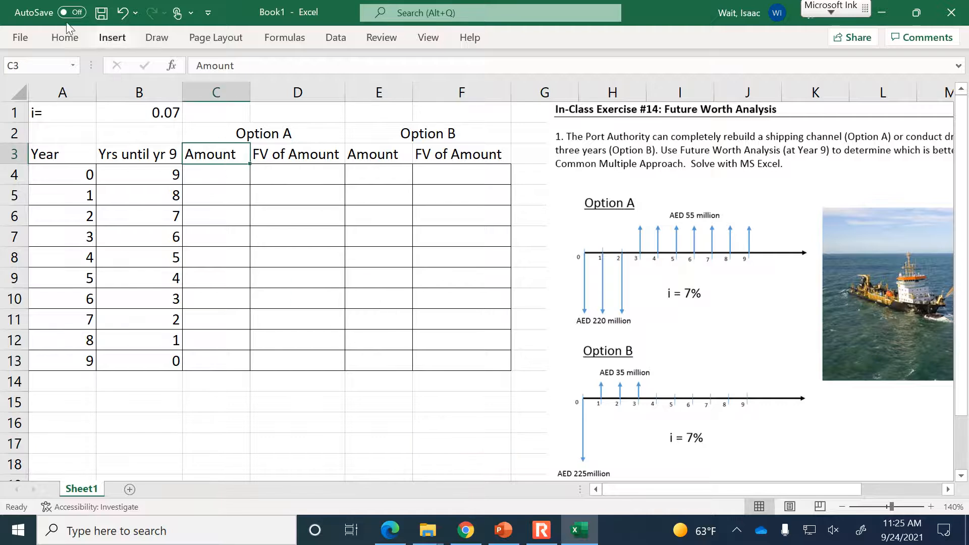
left_click(73, 43)
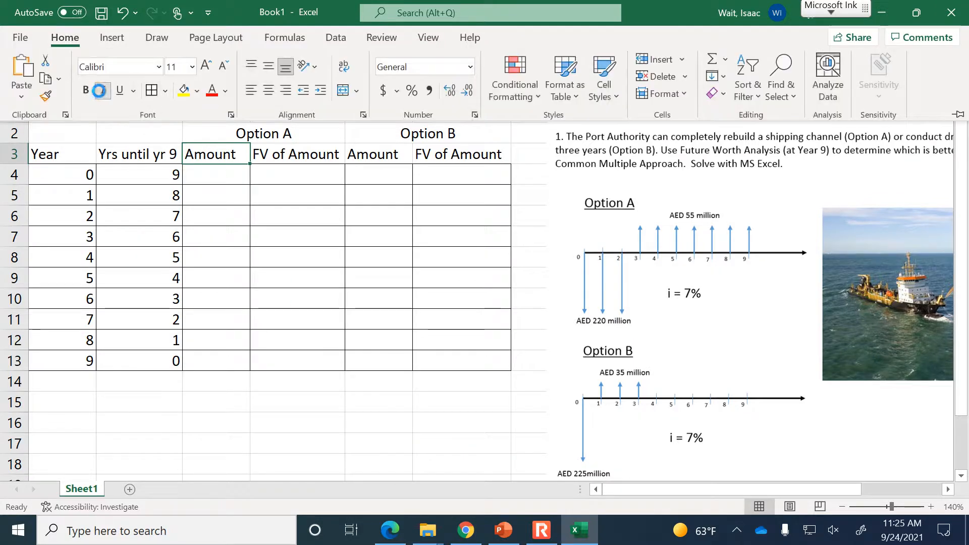
left_click(101, 90)
left_click(87, 91)
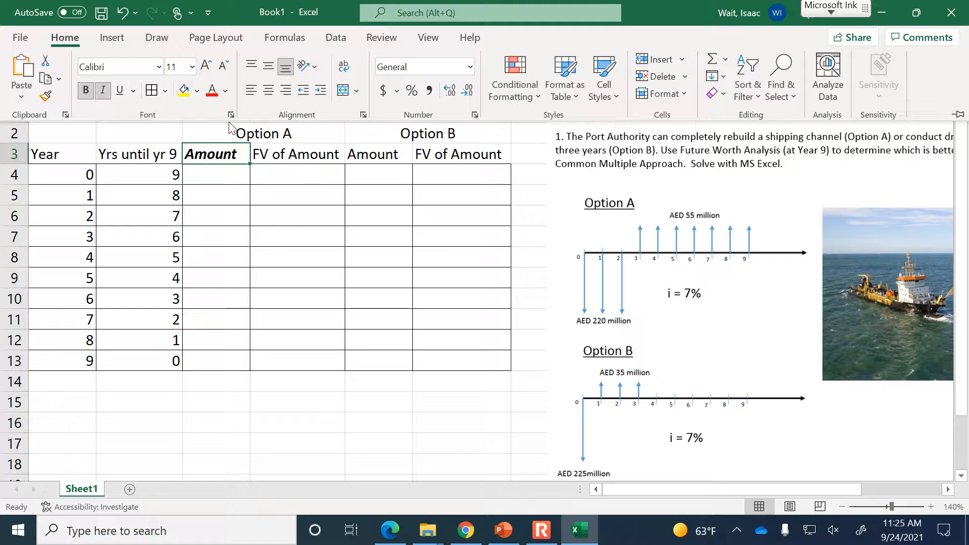
left_click(370, 152)
left_click(70, 43)
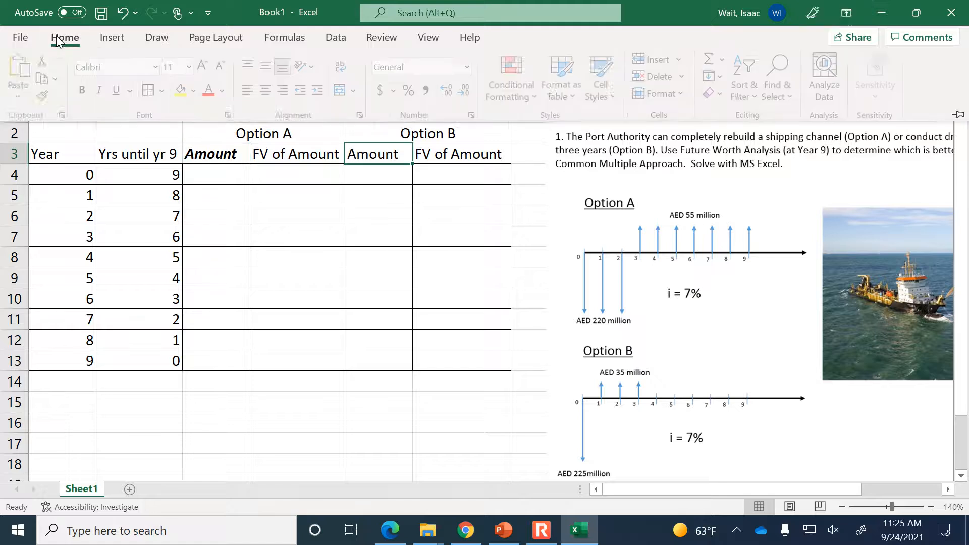
left_click(87, 90)
left_click(103, 91)
left_click(379, 445)
left_click(382, 442)
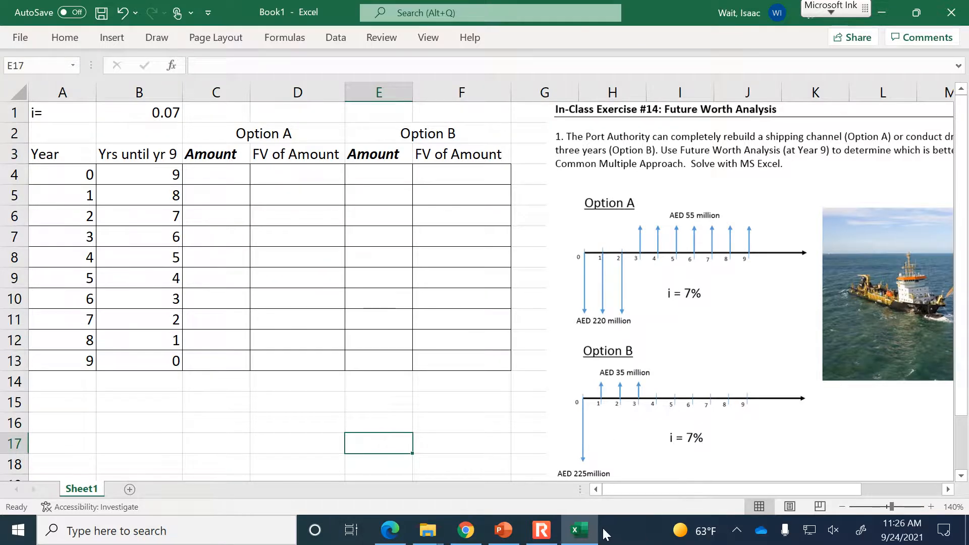
left_click(541, 530)
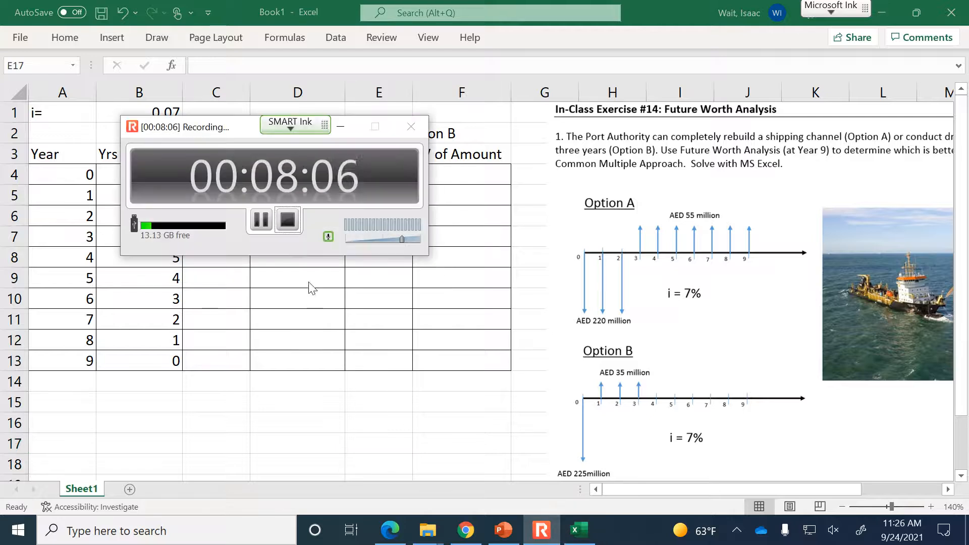
left_click(261, 221)
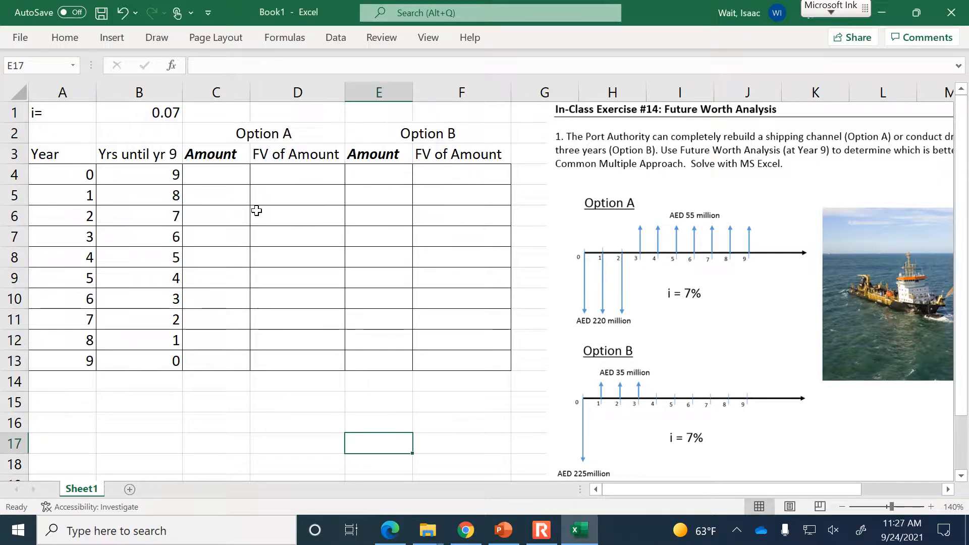
Enter -220000000 in C4 as Option A's year 0 amount
left_click(227, 171)
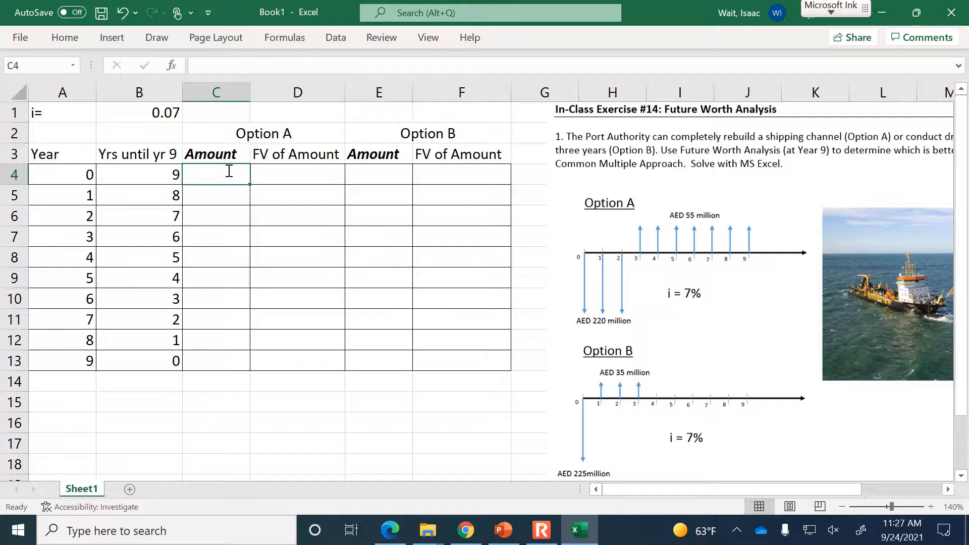
type("-220000000")
key("Return")
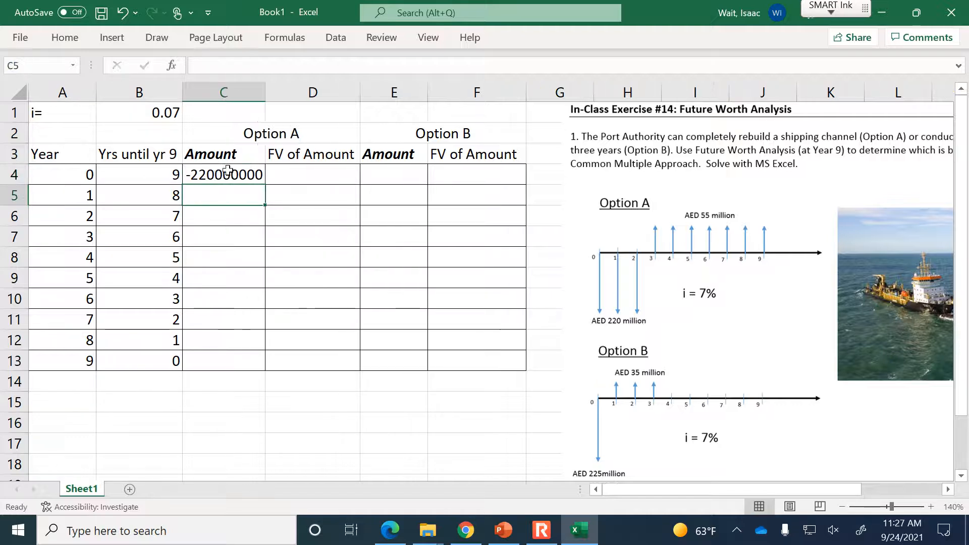
Format the cells C4:F13 as Currency with no decimal places
left_click(229, 172)
left_click_drag(229, 172, 497, 361)
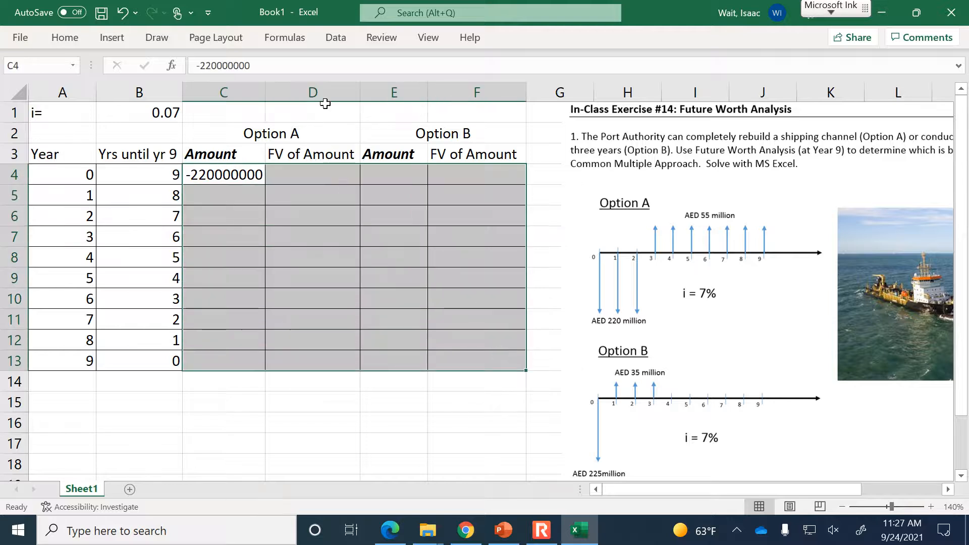
left_click(77, 38)
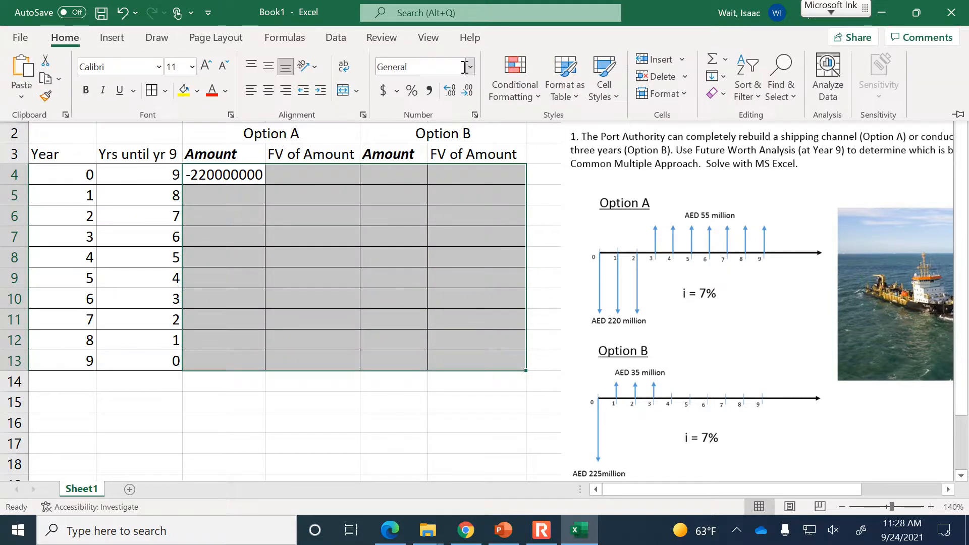
left_click(469, 67)
left_click(463, 155)
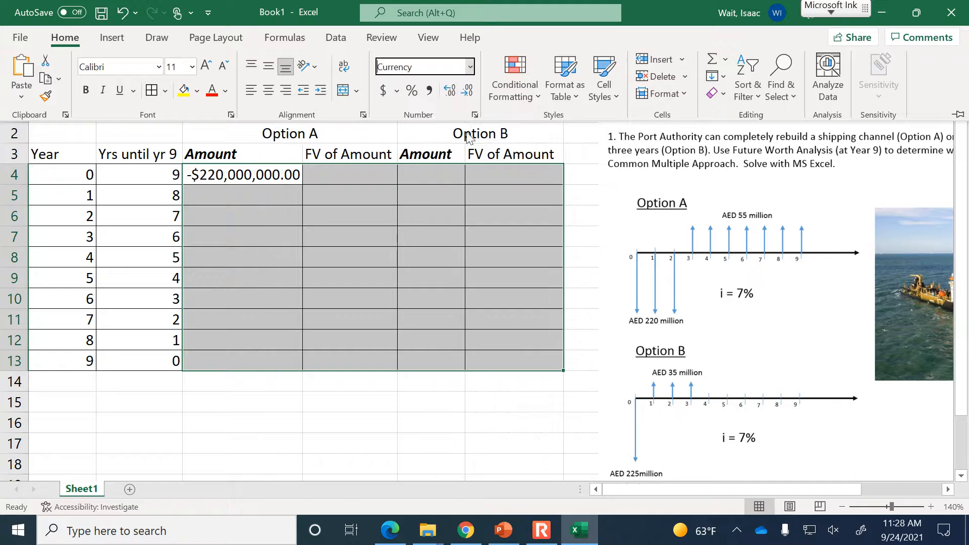
left_click(468, 91)
left_click(468, 91)
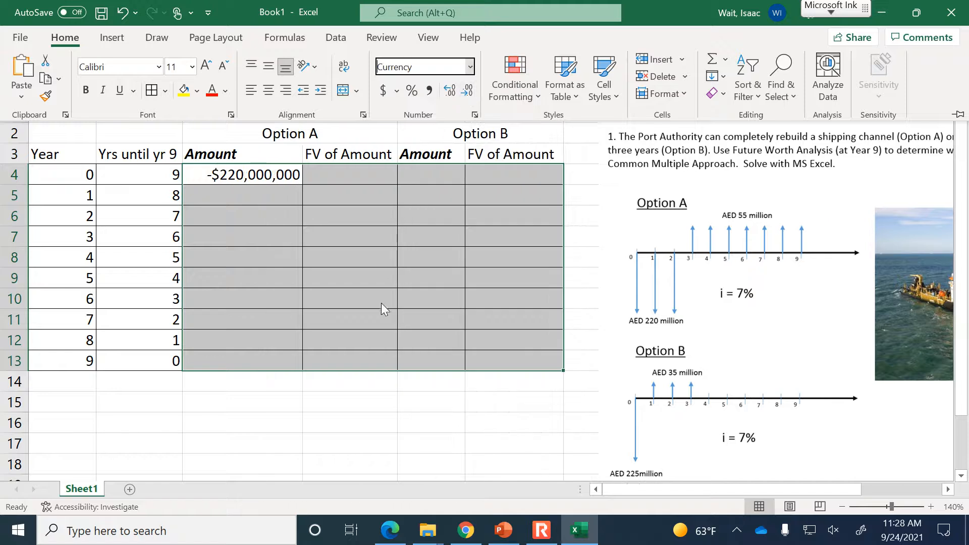
Fill Option A's year 0 amount from C4 down to C6 for years 1 and 2
left_click(262, 193)
left_click(255, 188)
left_click(290, 177)
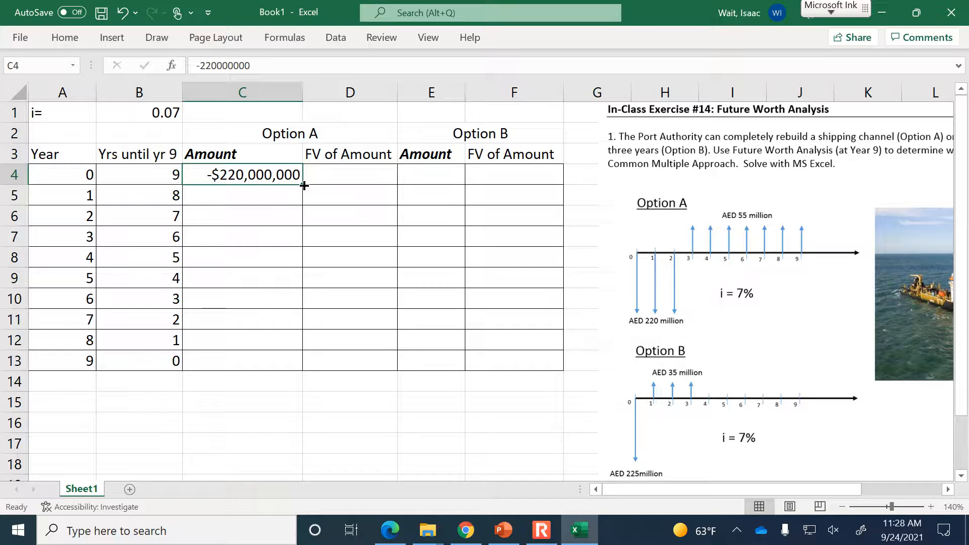
left_click_drag(303, 184, 303, 185)
left_click_drag(298, 201, 302, 222)
Enter 55000000 in C7 and fill it down to C13 for Option A's years 3 to 9
left_click(287, 243)
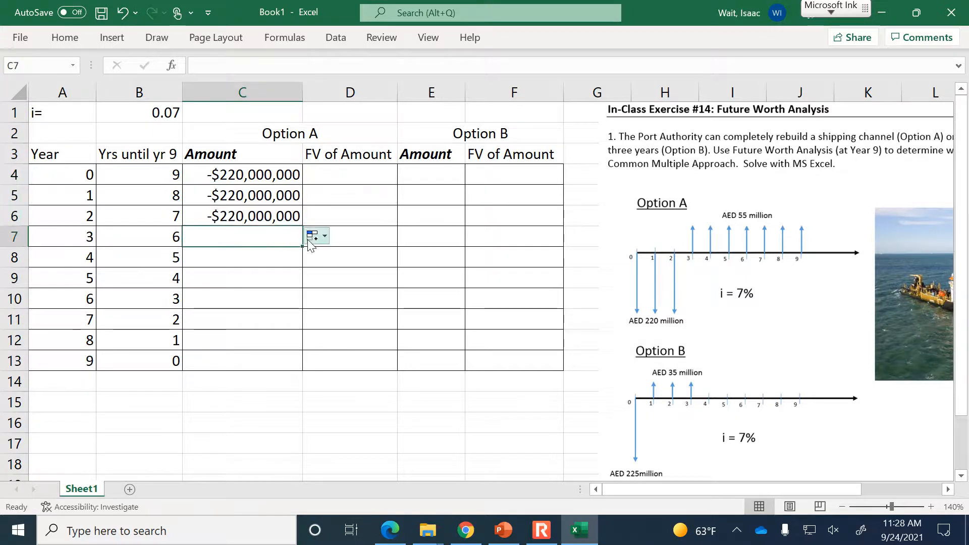
type("55,000,000")
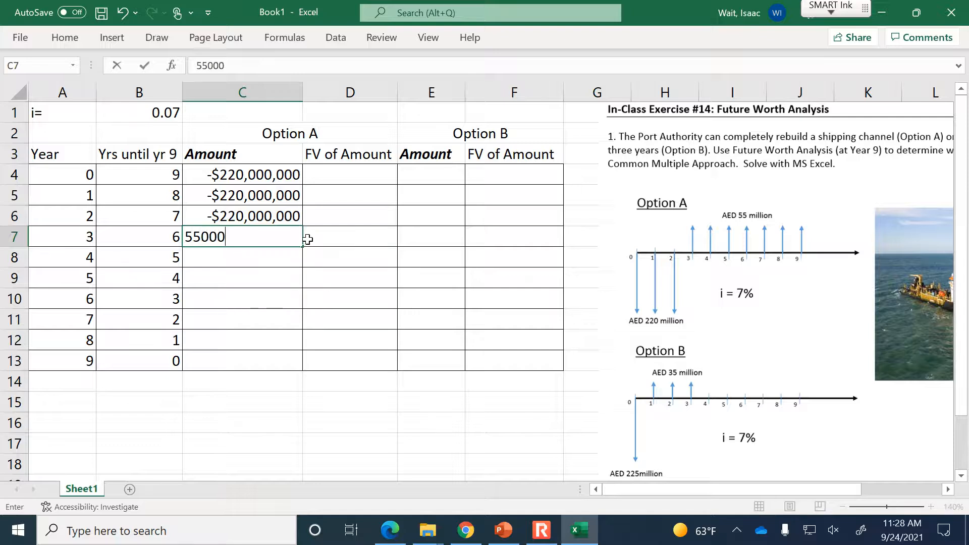
key("Return")
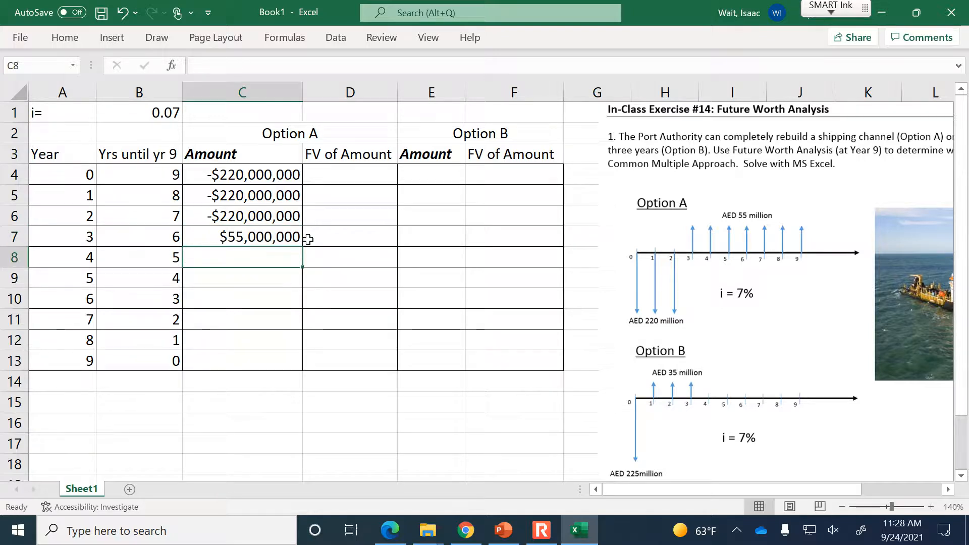
left_click(299, 240)
left_click_drag(301, 245, 292, 365)
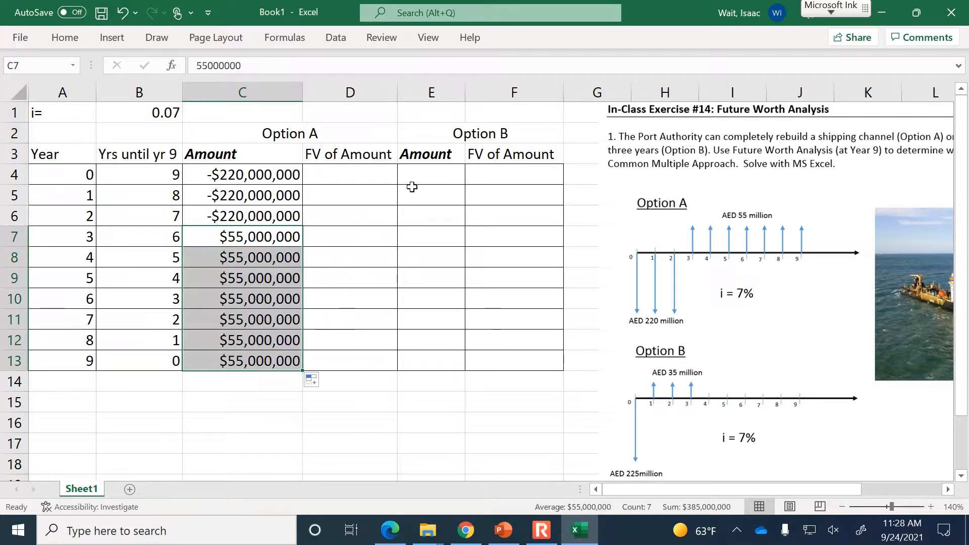
Widen column E to about the width of column C so that Option B's amounts fit
left_click(429, 174)
double_click(464, 91)
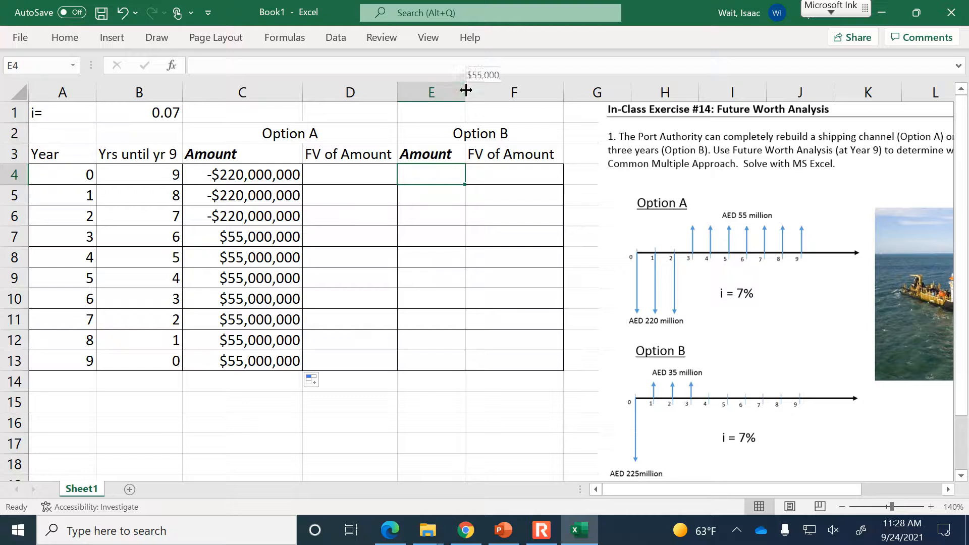
left_click(466, 89)
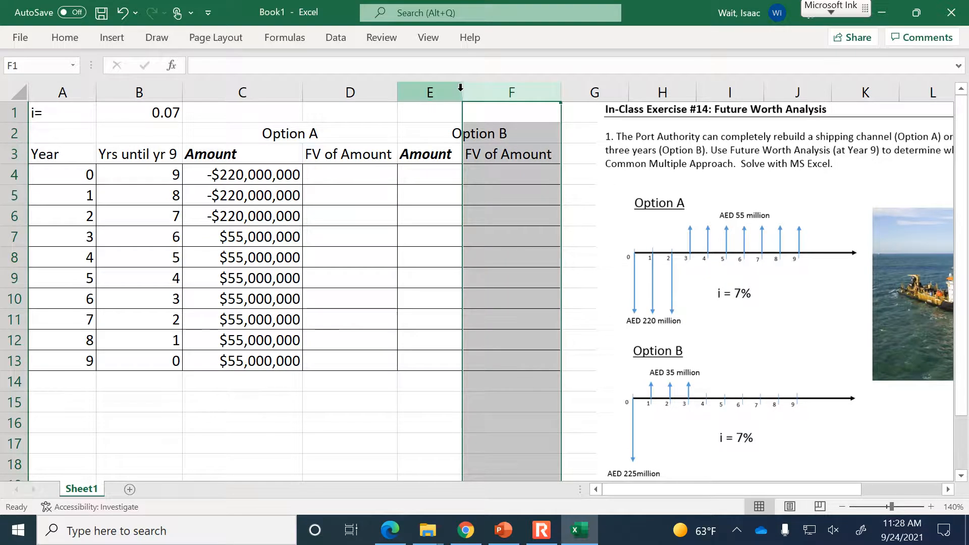
left_click_drag(465, 92, 515, 93)
Enter Option B's amounts for years 0 to 2: -225000000 in E4 and 35000000 in both E5 and E6
left_click(443, 171)
type("-$225,")
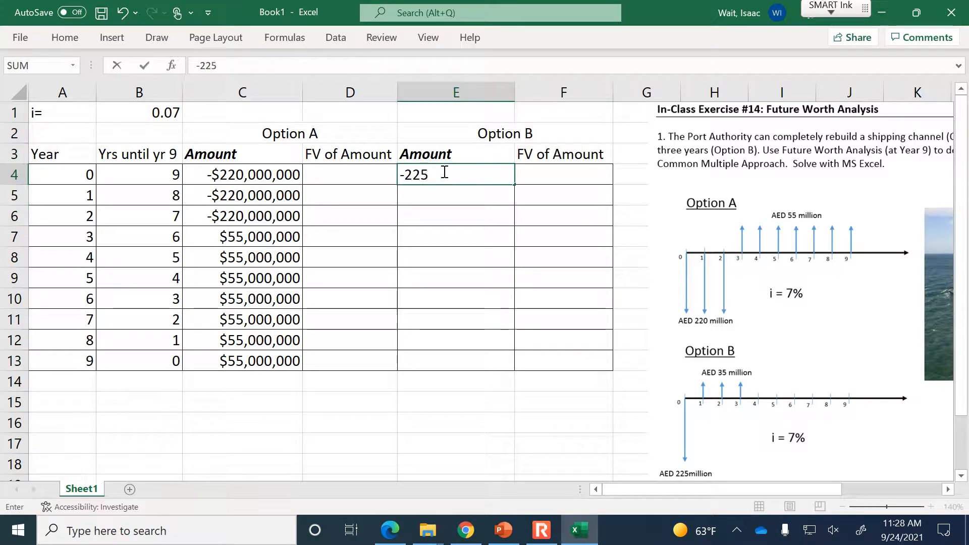
type("000,000")
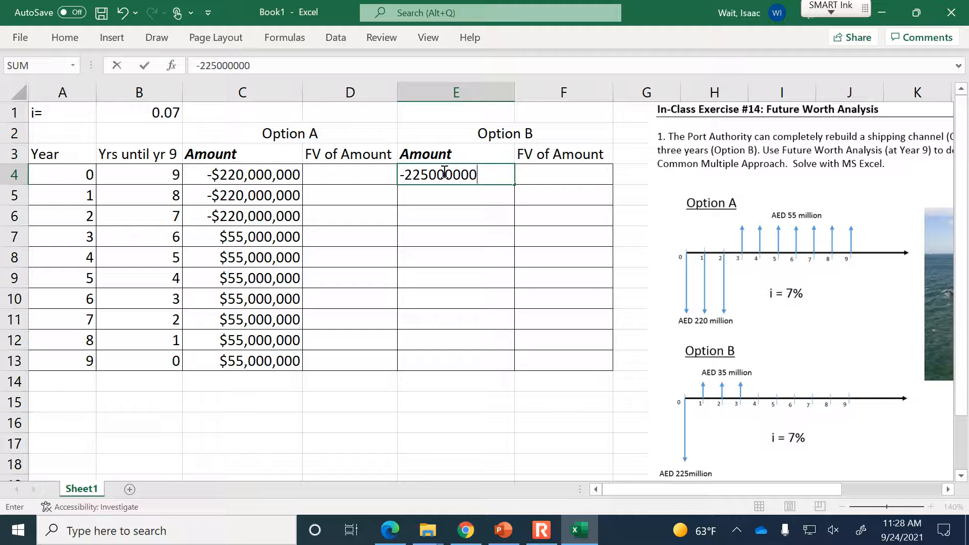
key("Return")
type("35")
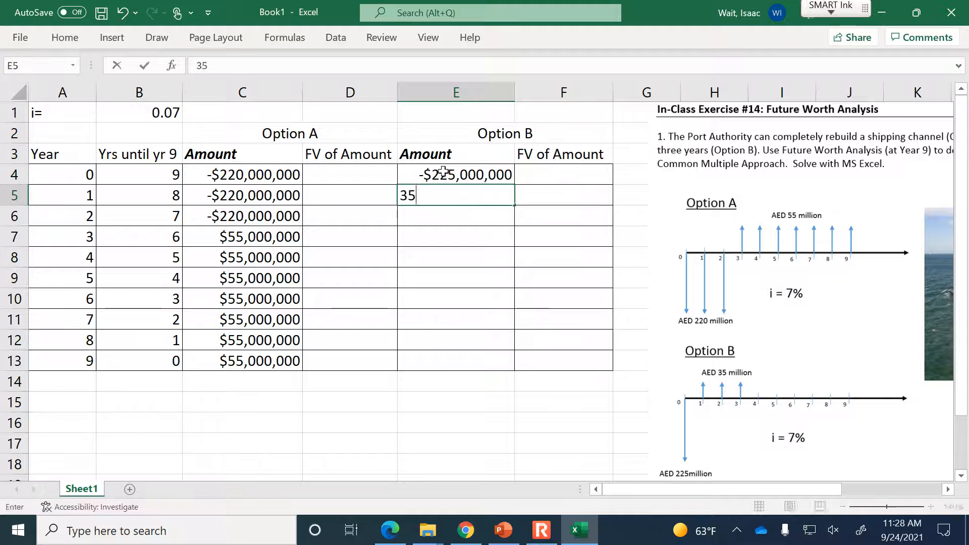
type(",000,000000")
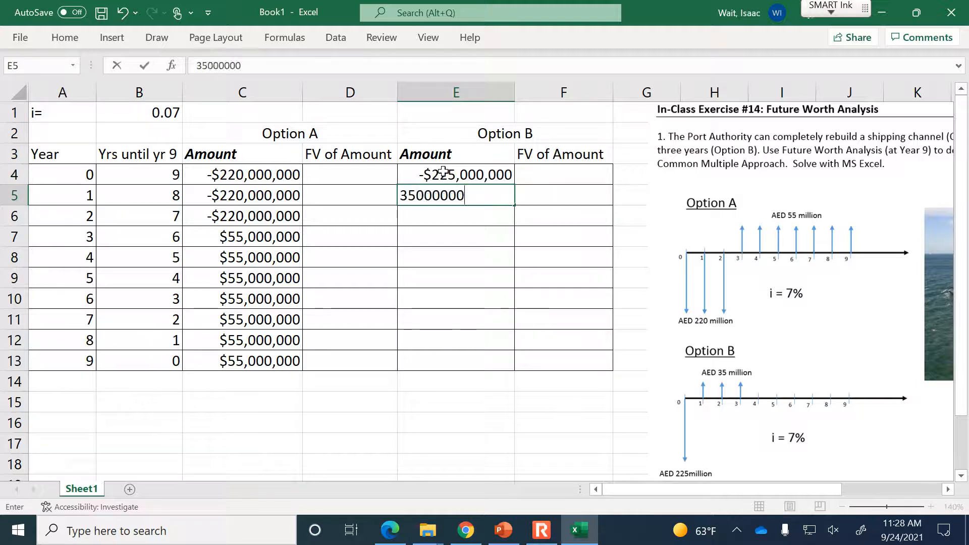
key("Return")
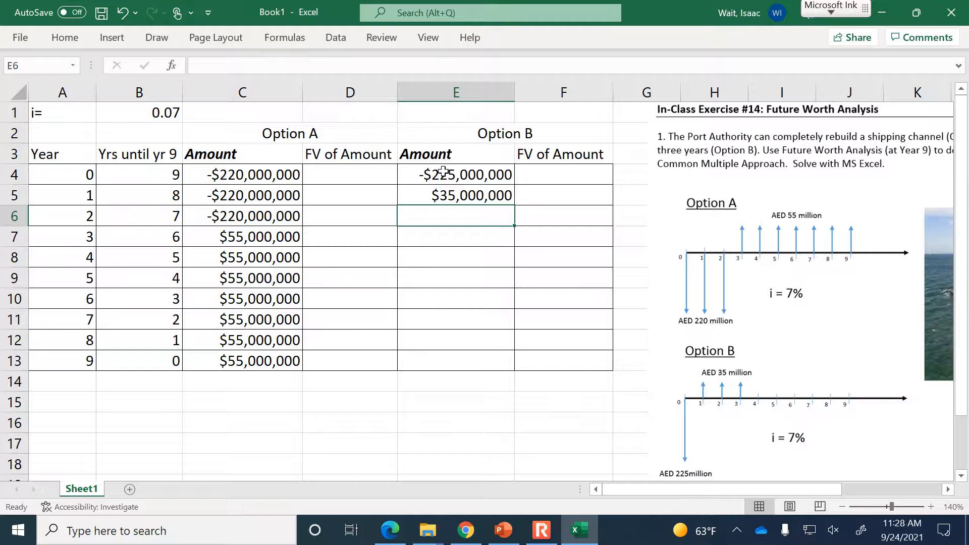
type("35")
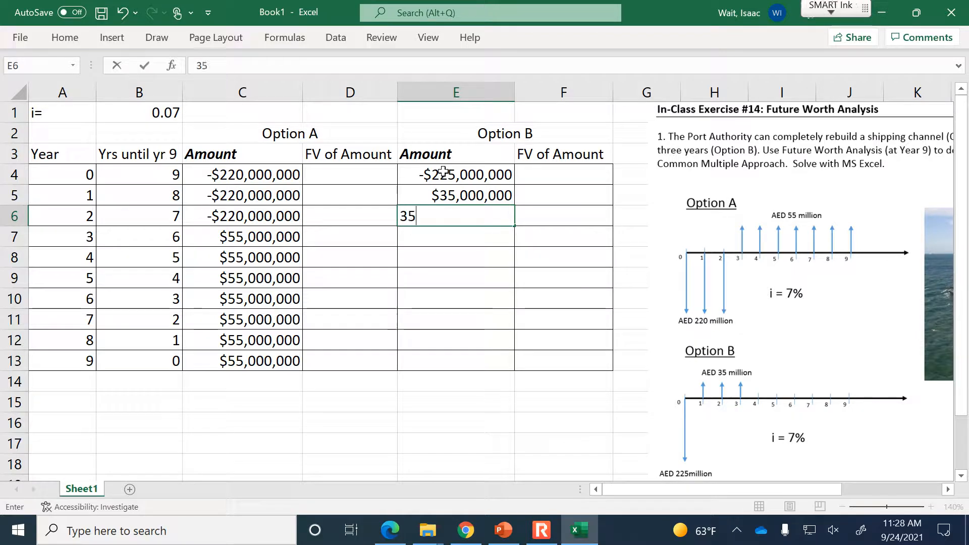
type("000000")
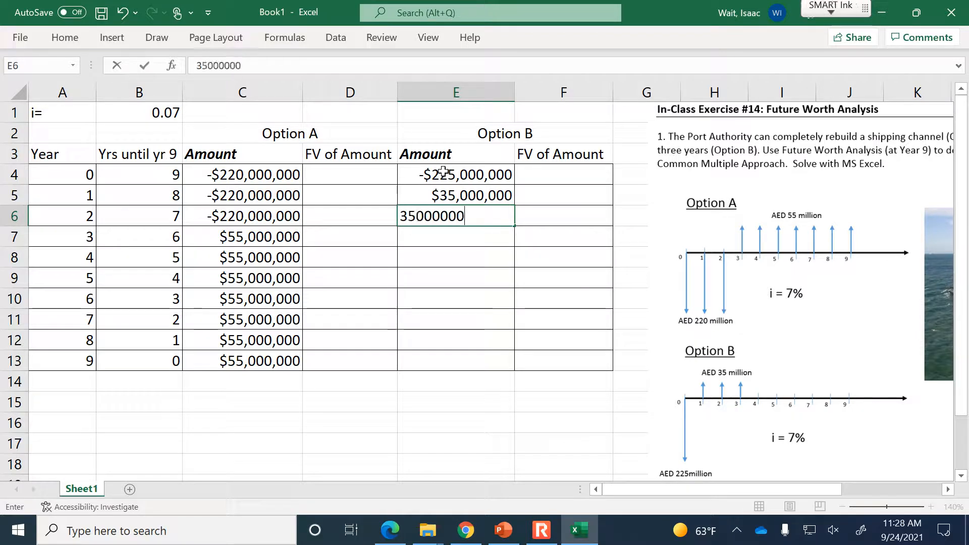
key("Return")
Enter -190000000 in E7 and 35000000 in E8 as Option B's year 3 and year 4 amounts
type("-190000000")
key("Return")
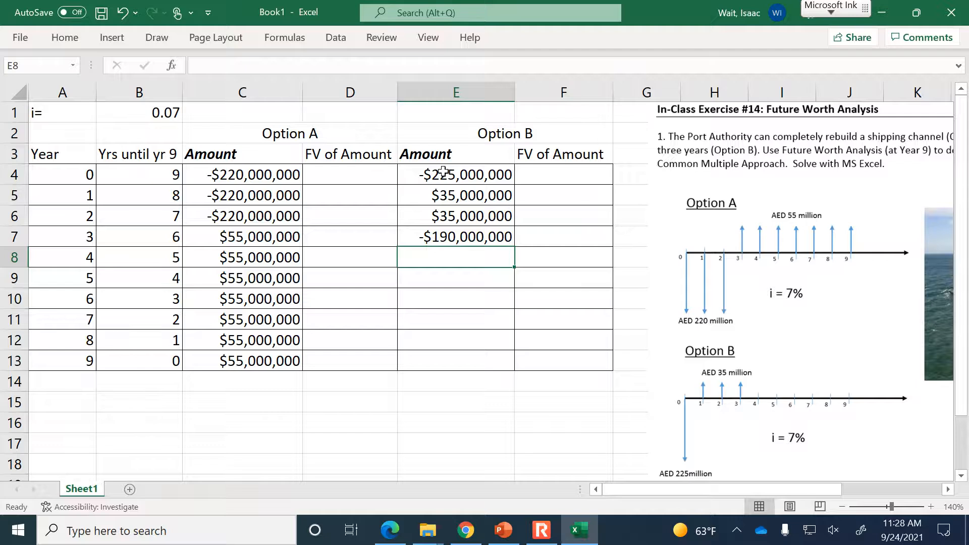
type("35,000,0")
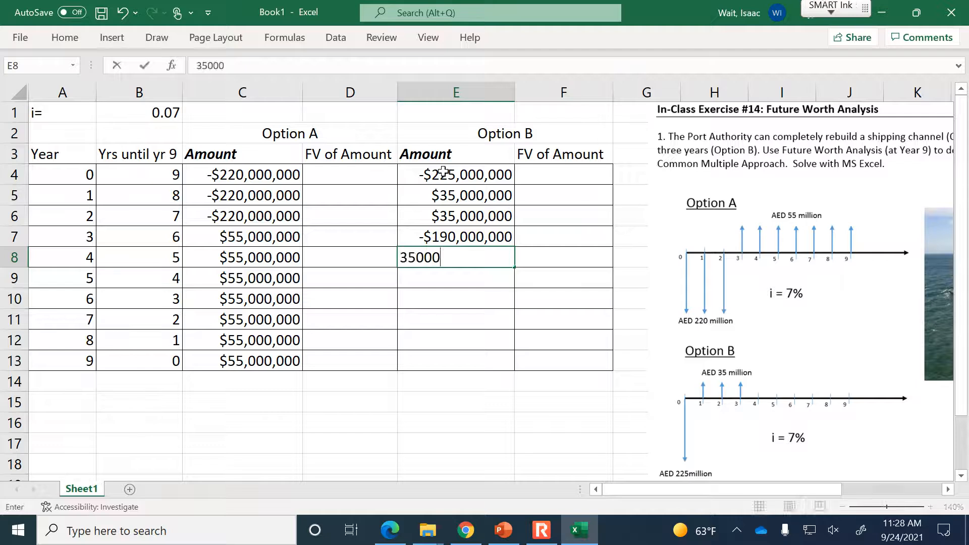
type("000")
key("Return")
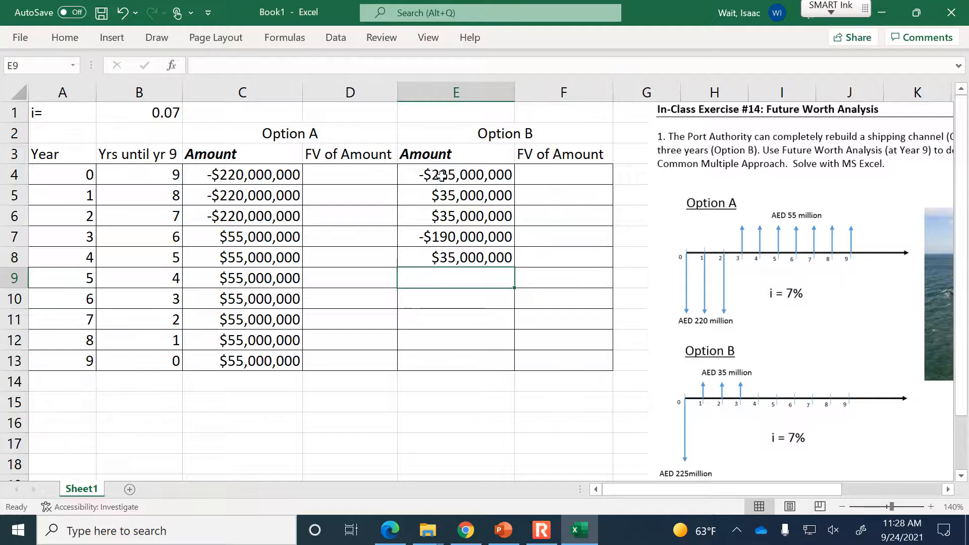
Fill Option B's year 4 amount down to E9 for year 5 and enter -190000000 in E10 for year 6
left_click(464, 261)
left_click_drag(514, 266, 501, 284)
left_click(477, 301)
type("-$190,000,")
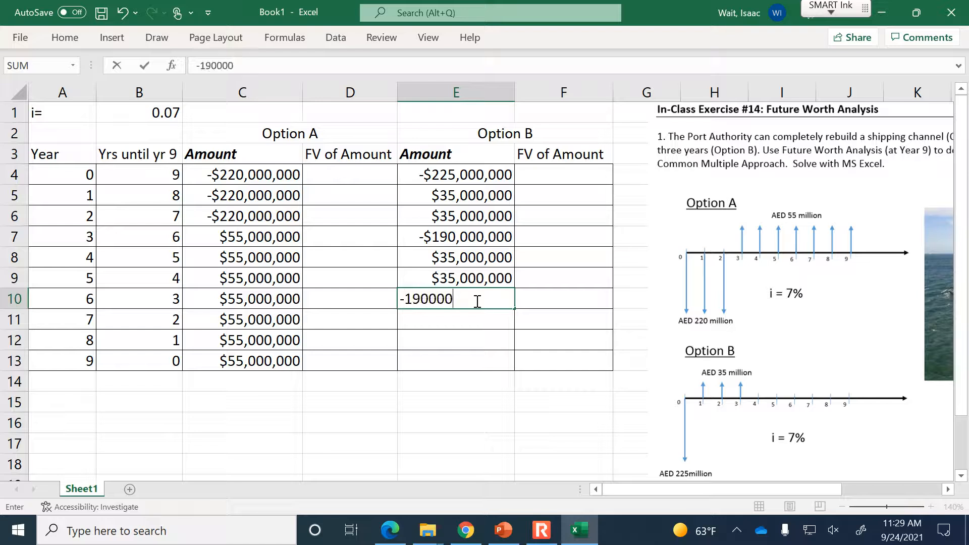
type("000")
key("Return")
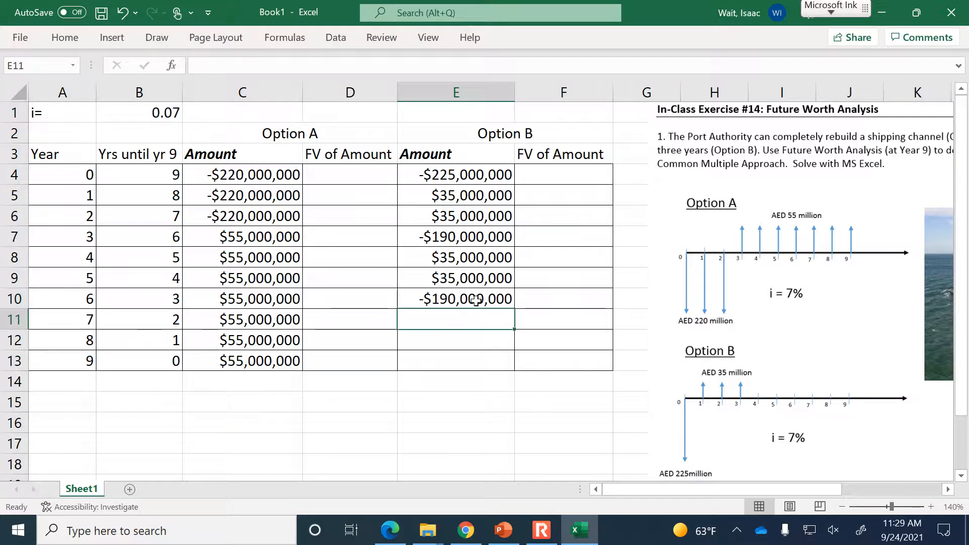
Enter 35000000 in E11 and fill it down to E13 for Option B's years 7 to 9
type("35000000")
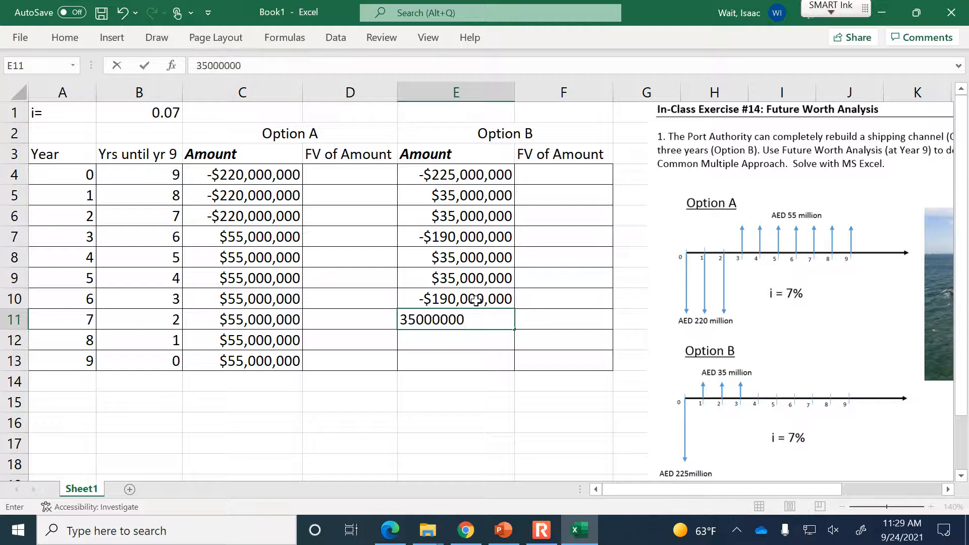
key("Return")
left_click(479, 319)
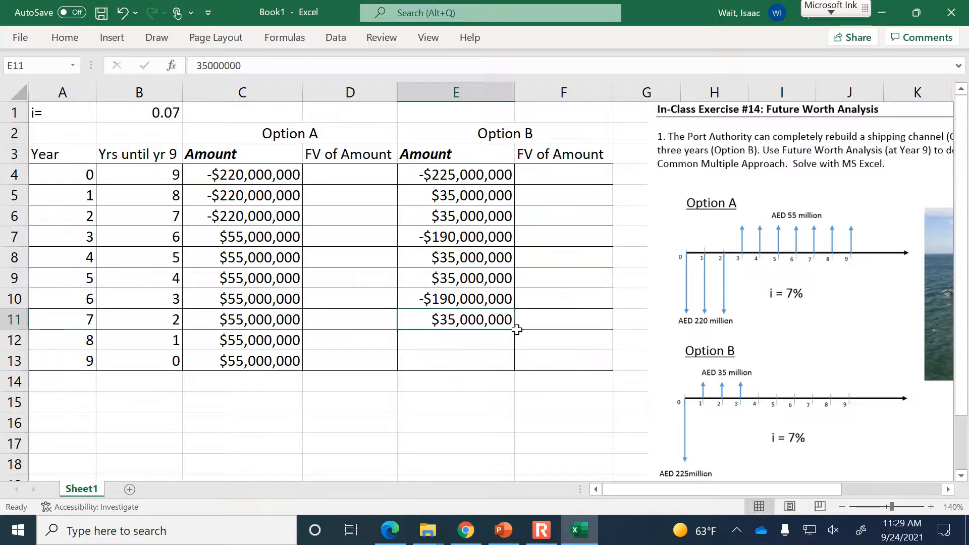
left_click_drag(515, 328, 510, 371)
left_click(432, 398)
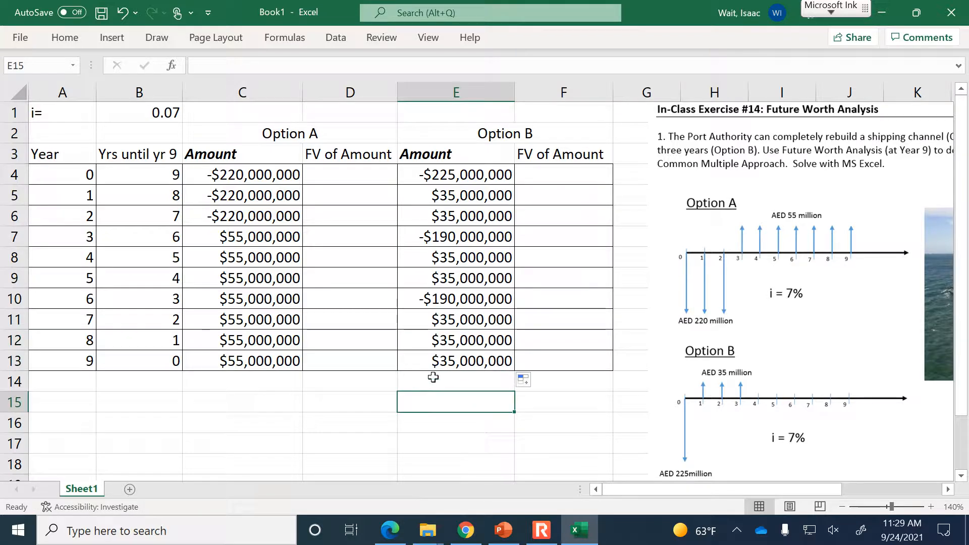
left_click(503, 530)
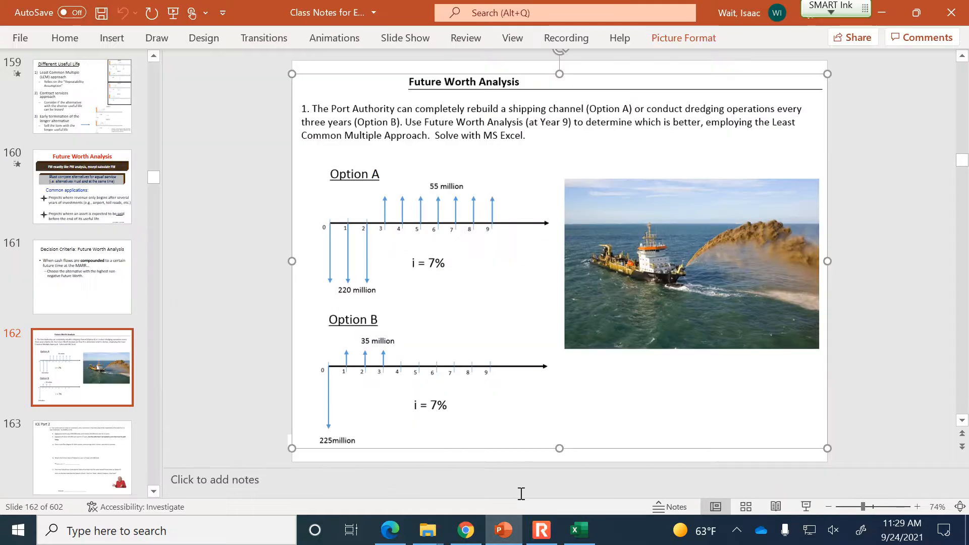
left_click(542, 530)
left_click(260, 219)
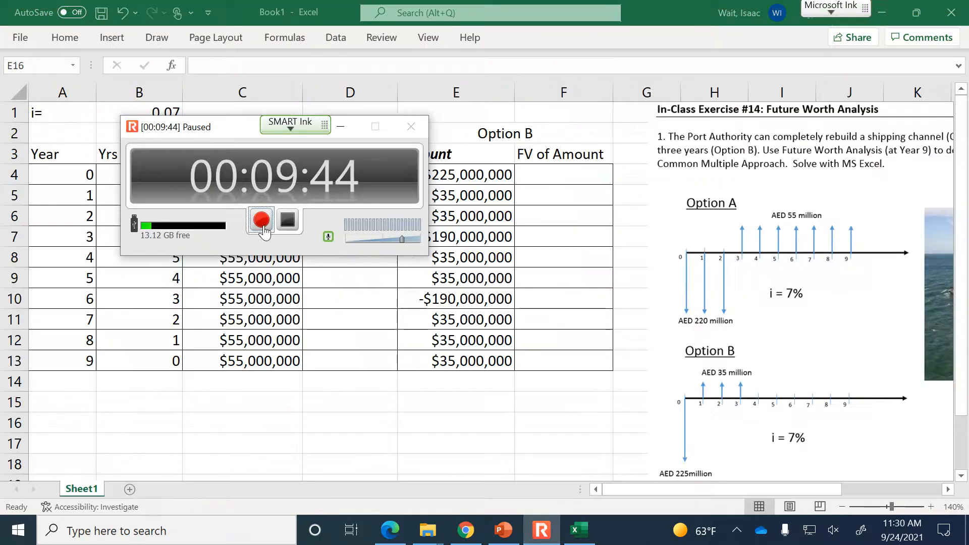
left_click(263, 226)
left_click(304, 400)
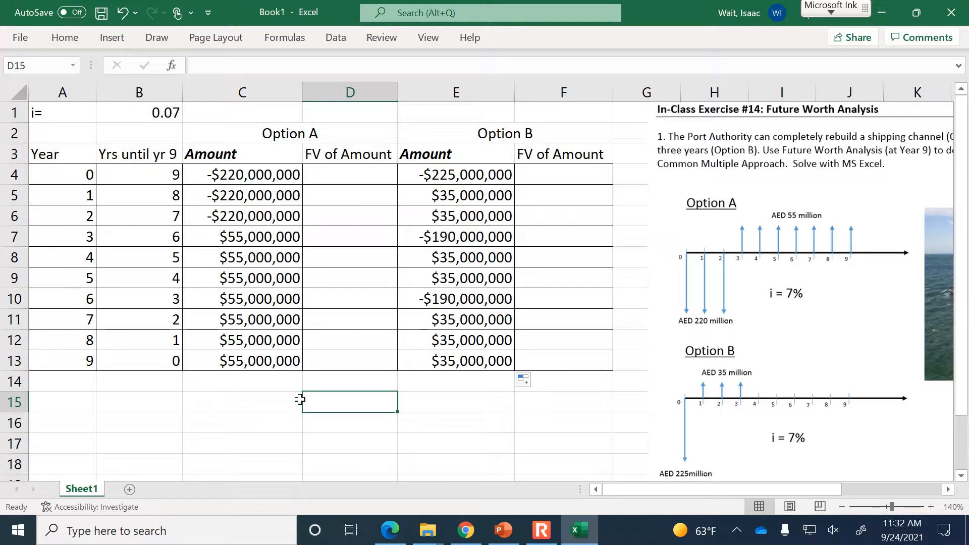
Begin an FV formula in D4 with the interest rate as the absolute reference $B$1
left_click(931, 507)
left_click(931, 507)
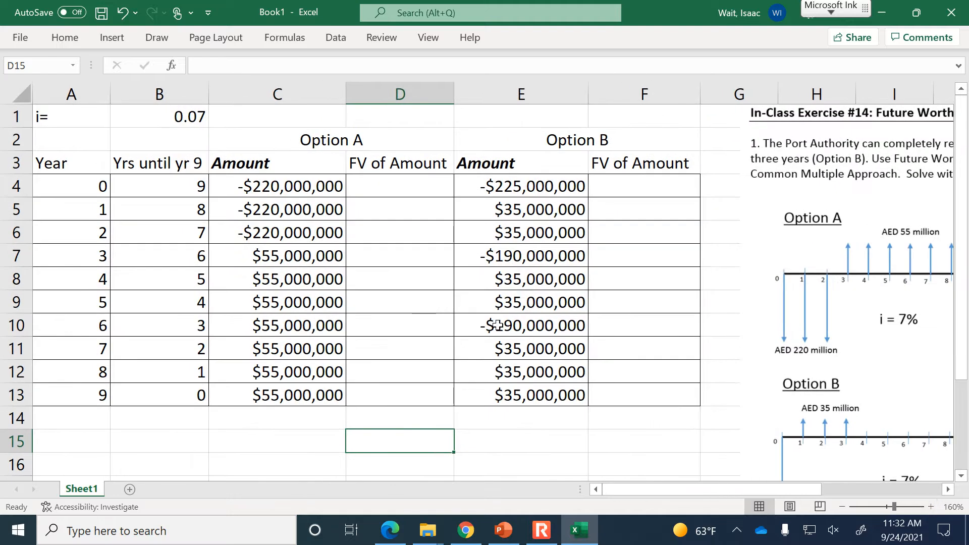
left_click(287, 183)
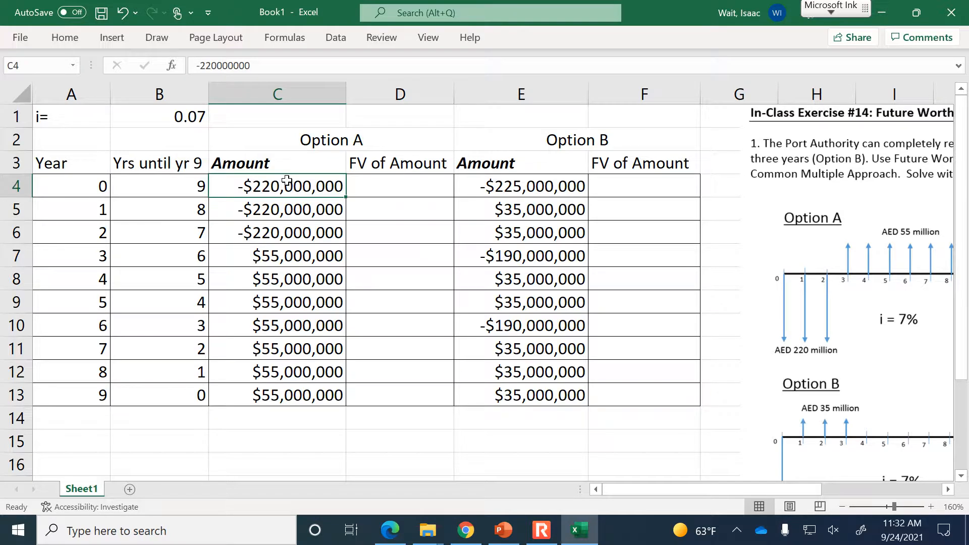
left_click(386, 191)
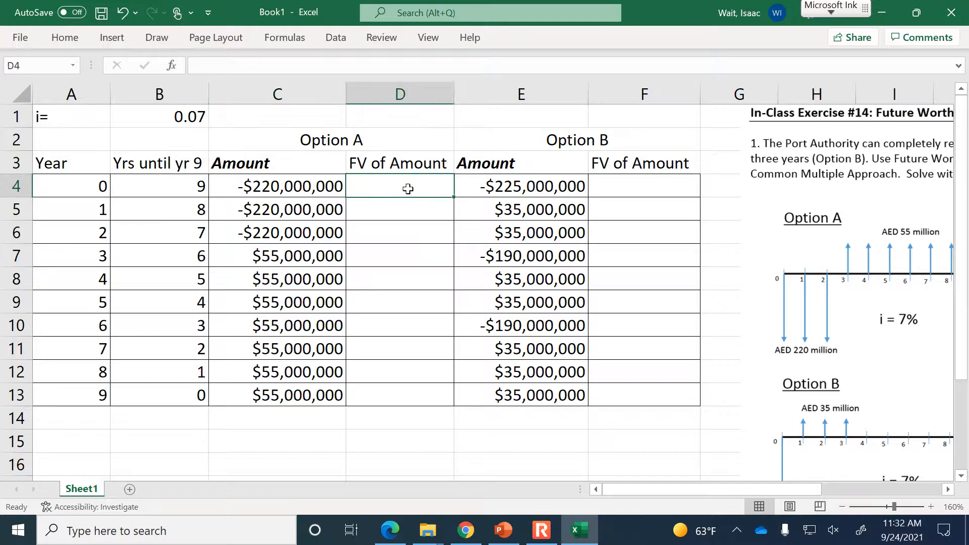
type("=")
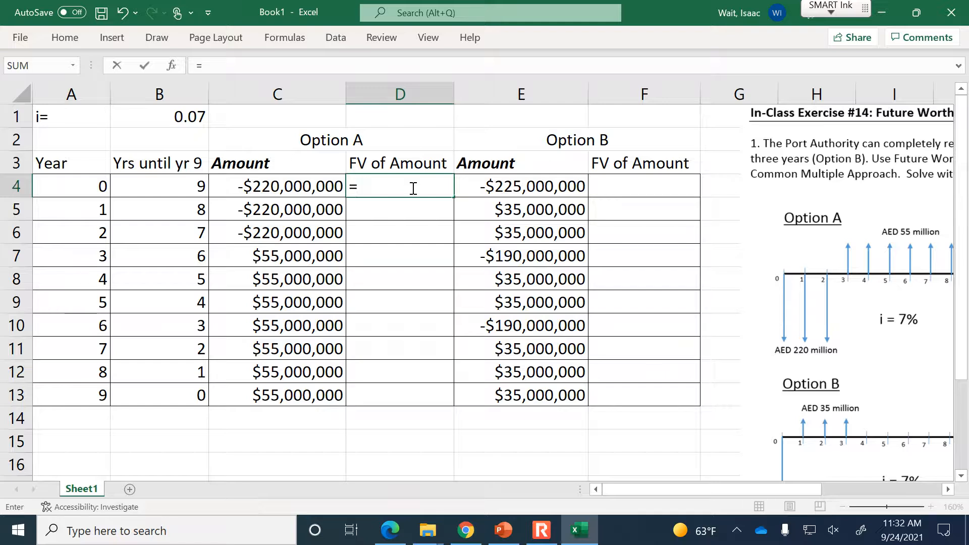
type("fv(")
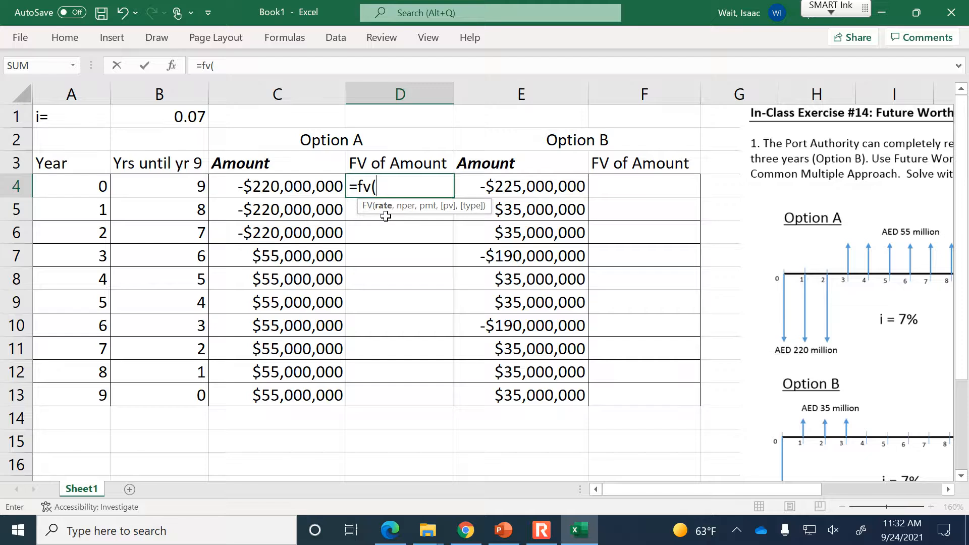
left_click(182, 117)
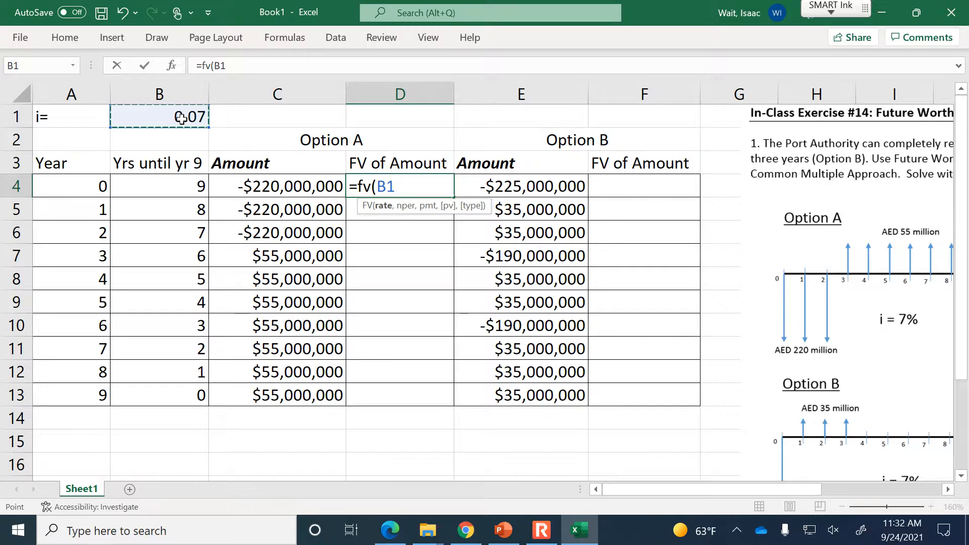
left_click(222, 61)
type("$")
key("Right")
type("$")
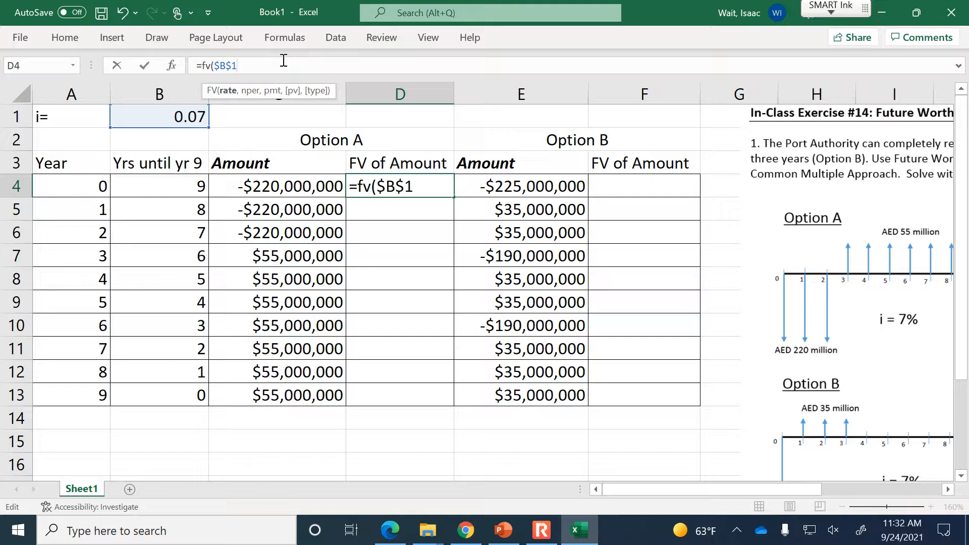
Complete D4's FV formula with B4 as the number of periods, an empty payment and -C4 as the present value
type(",")
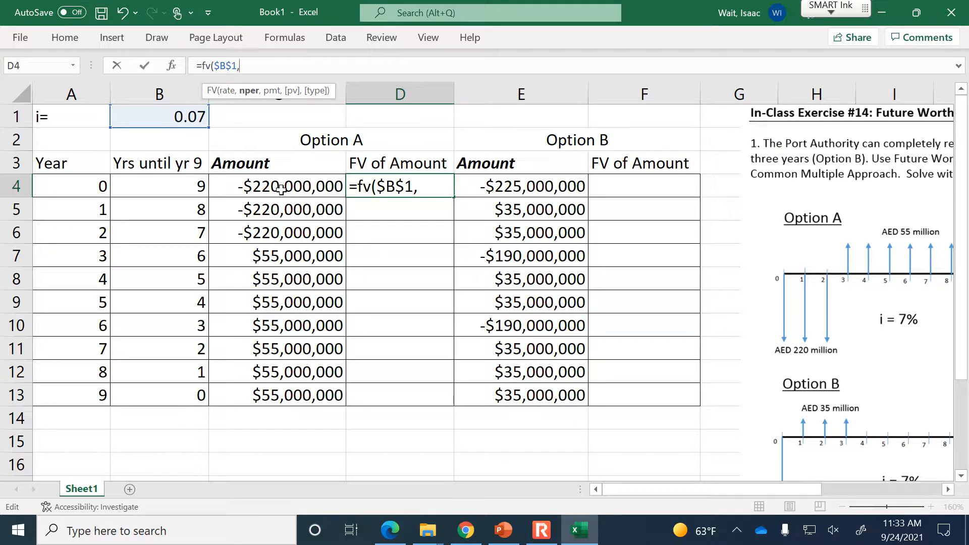
left_click(163, 186)
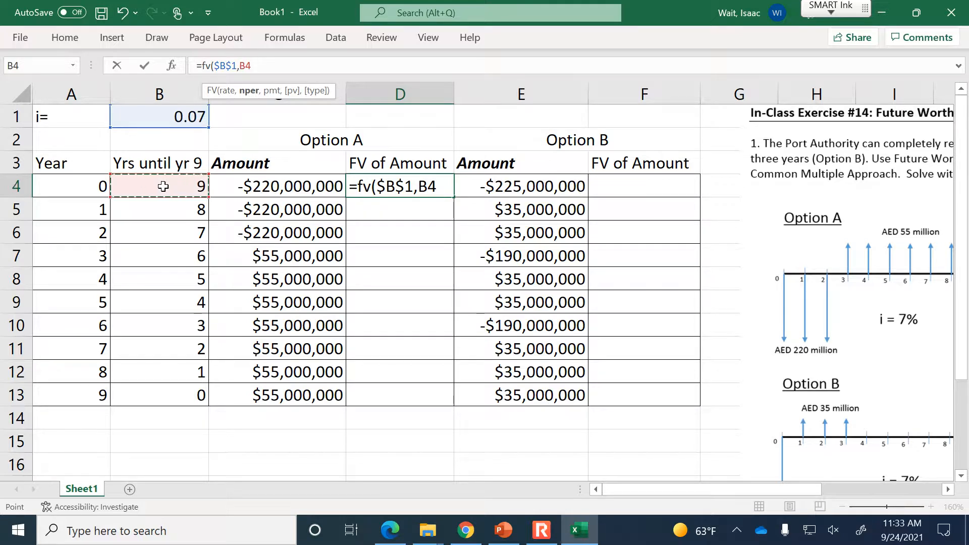
type(",")
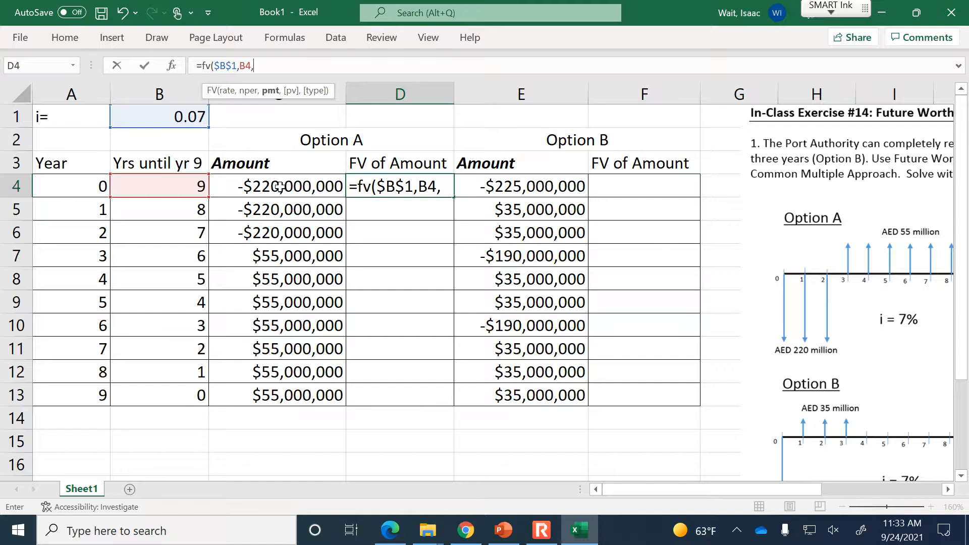
type(",-")
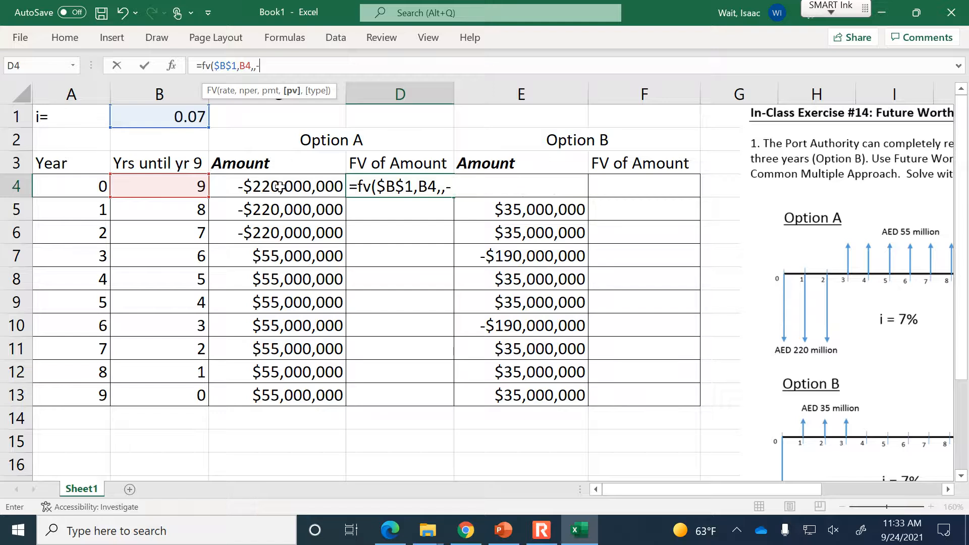
left_click(280, 187)
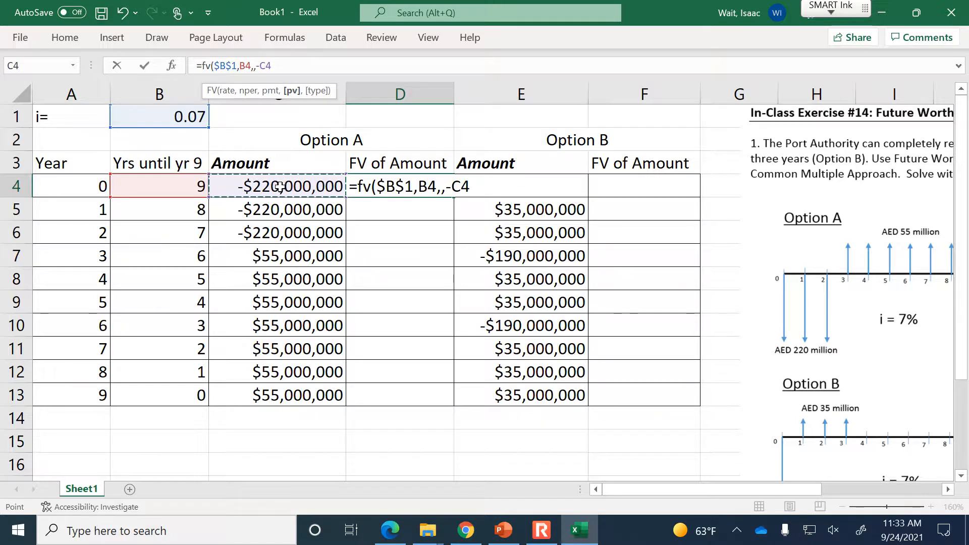
type(")")
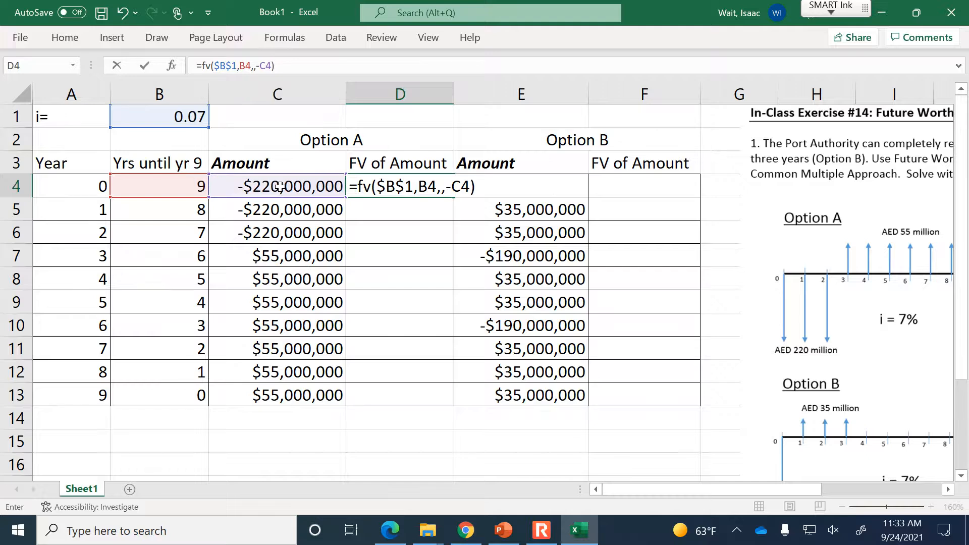
key("Return")
Fill the FV formula from D4 down to D13 and check the year 9 value against its amount
left_click(293, 176)
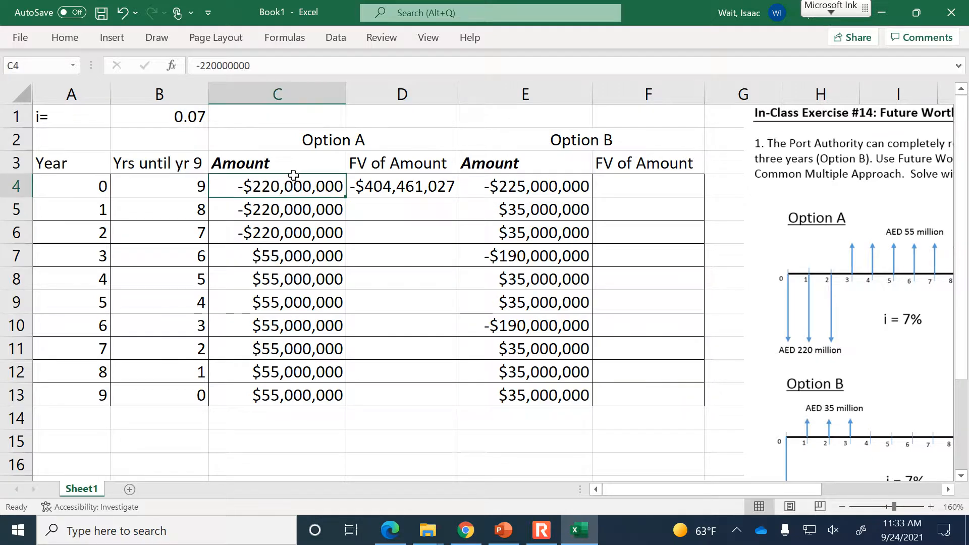
left_click(358, 190)
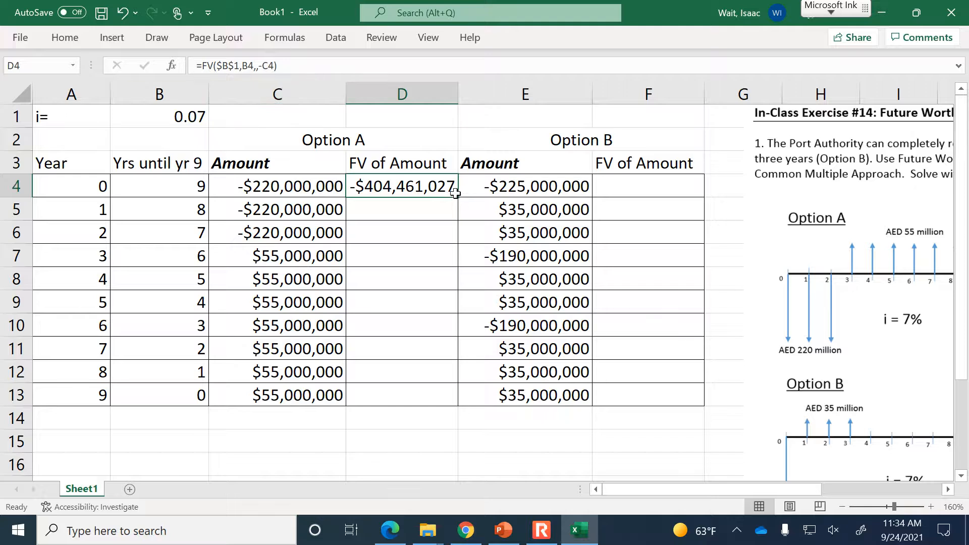
left_click_drag(456, 198, 431, 400)
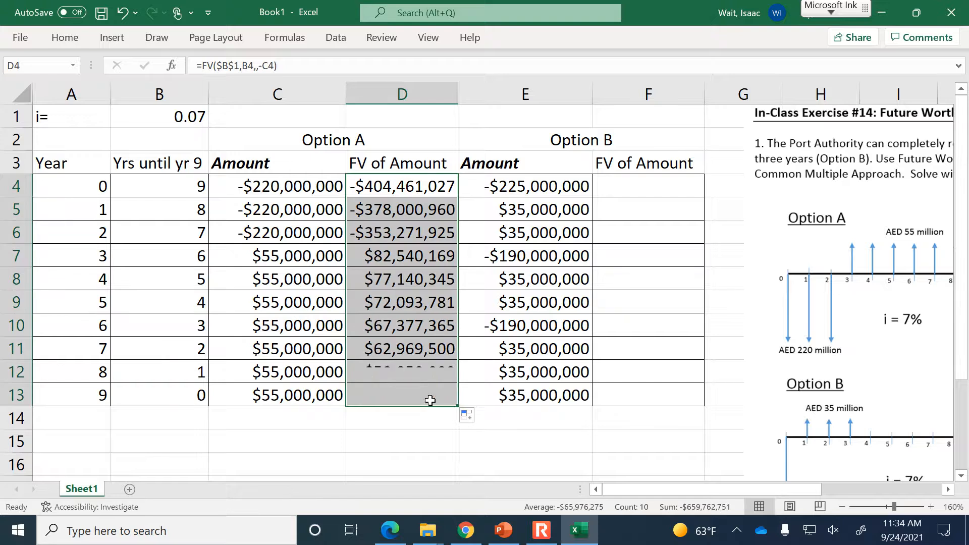
left_click(317, 394)
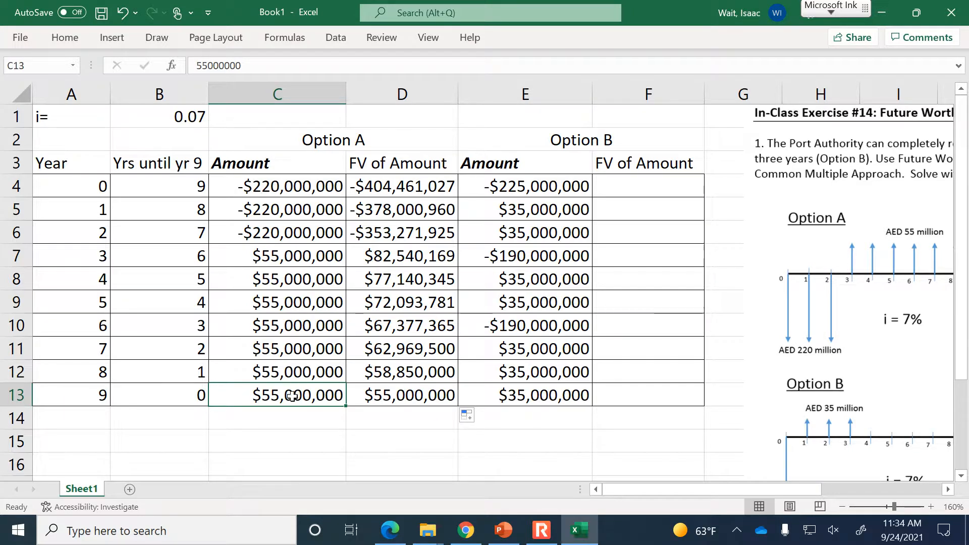
left_click(373, 391)
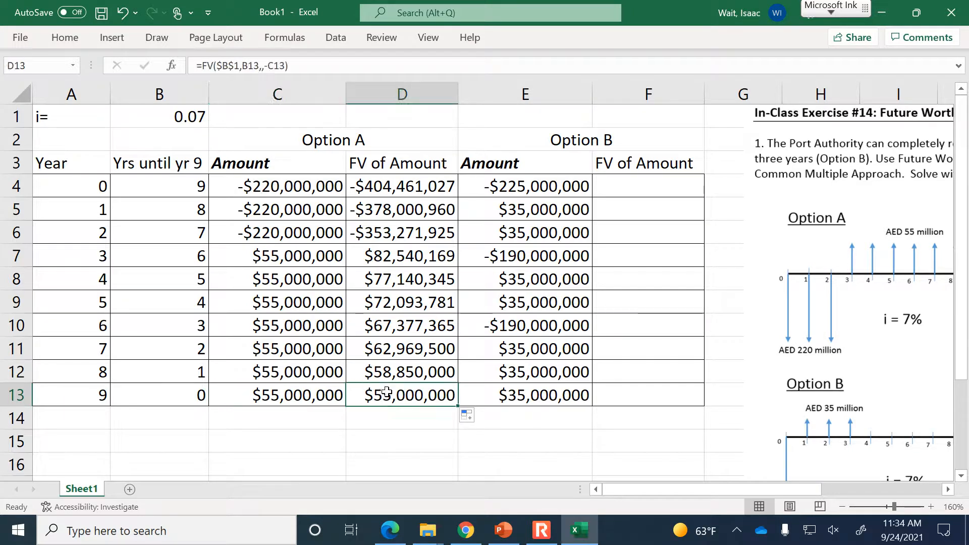
left_click(303, 400)
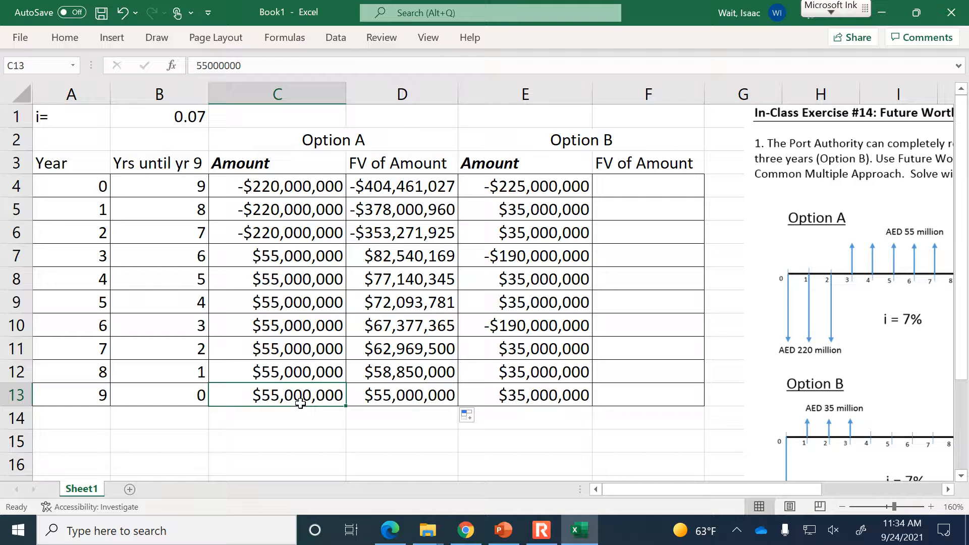
Label C15 "TOTAL:" and sum Option A's future values D4:D13 in D15
left_click(270, 435)
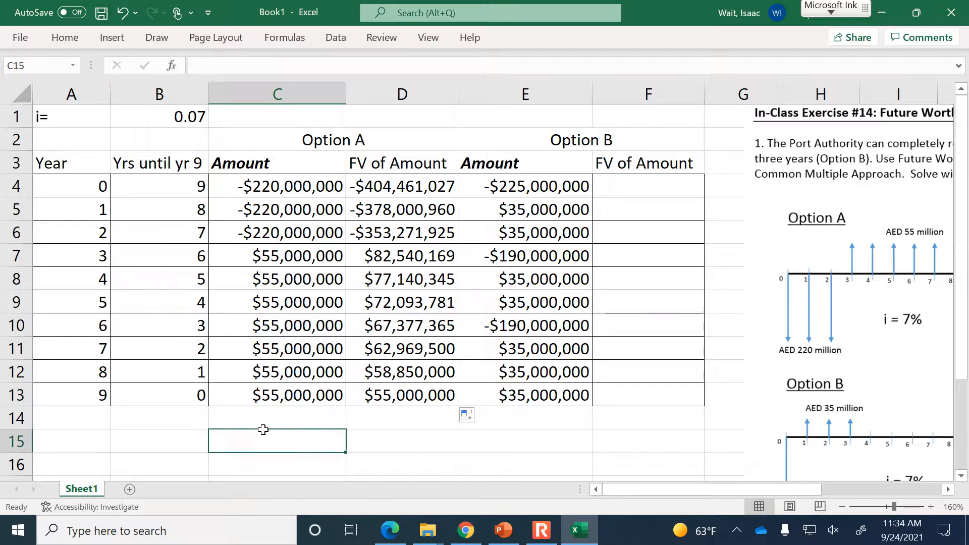
type("TOTAL:")
key("Tab")
type("=sum(")
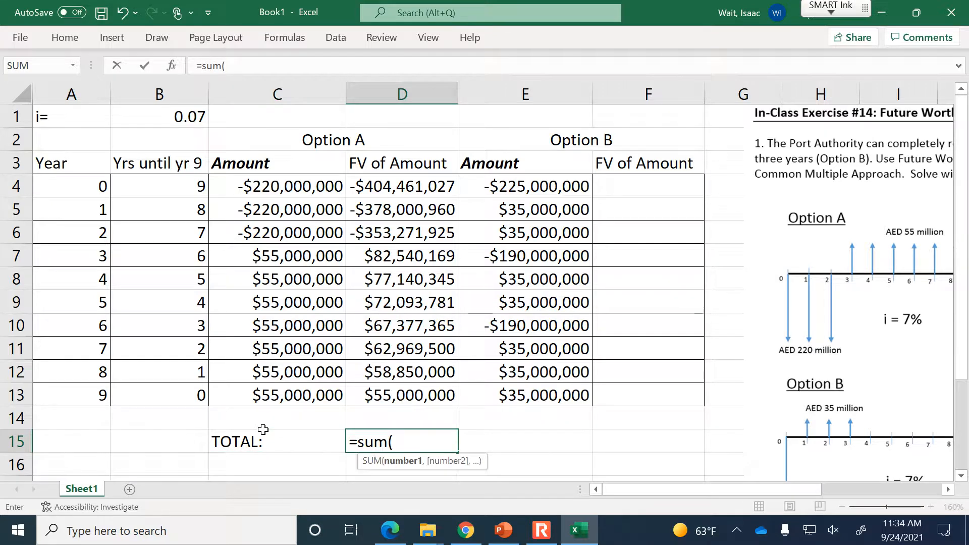
left_click_drag(410, 184, 421, 382)
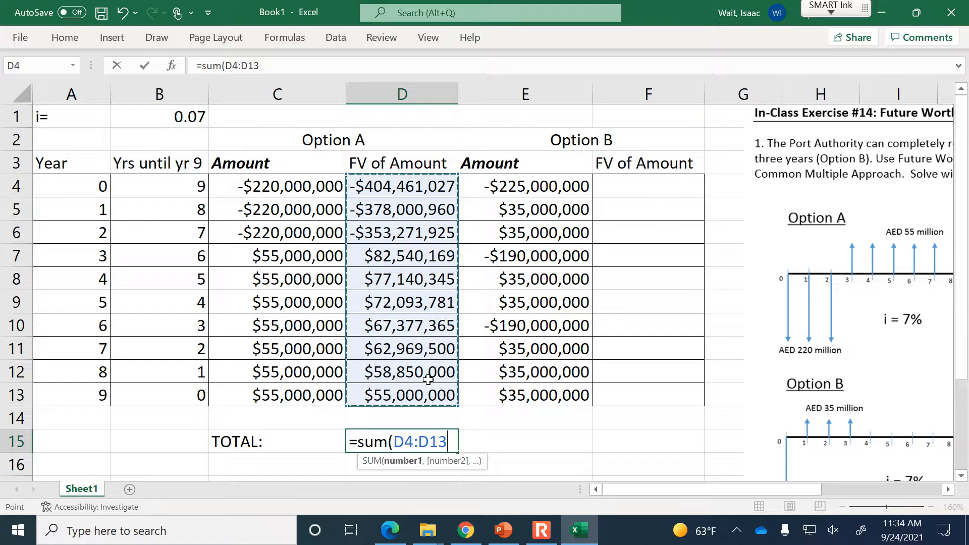
type(")")
key("Return")
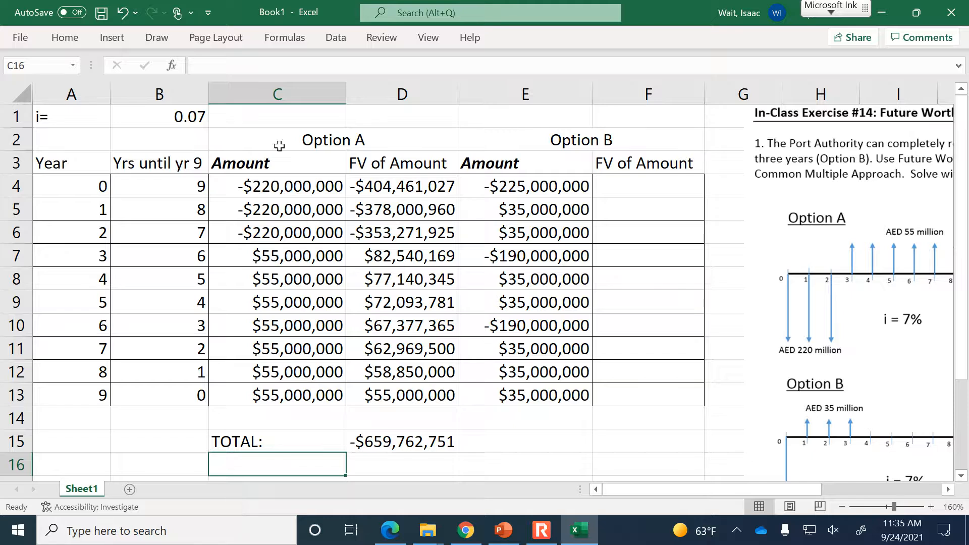
Begin an FV formula in F4 for Option B with the interest rate as the absolute reference $B$1
left_click(135, 124)
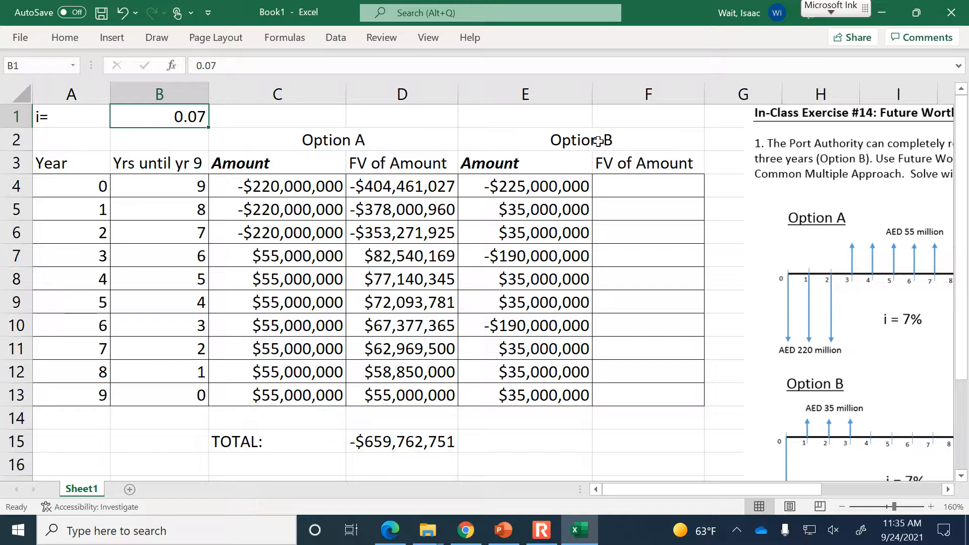
left_click(665, 183)
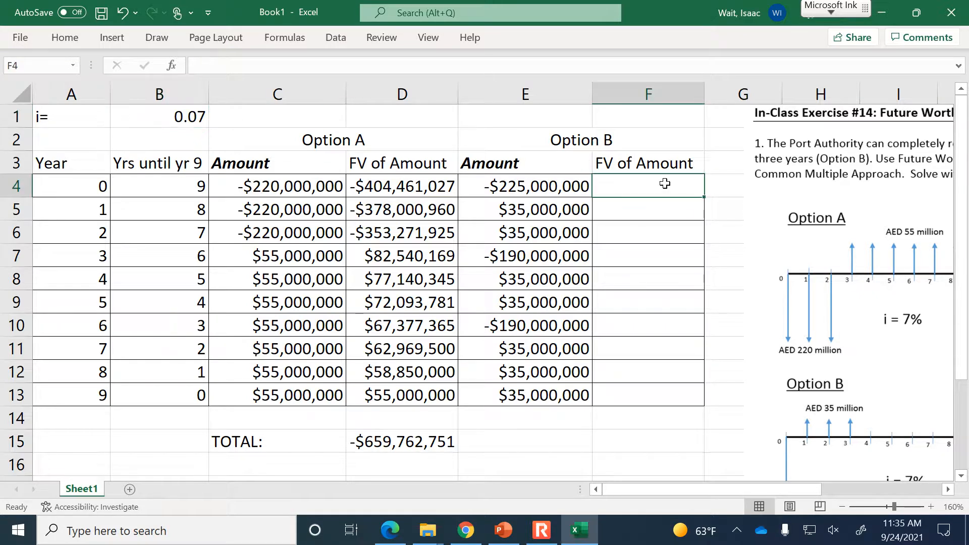
type("=")
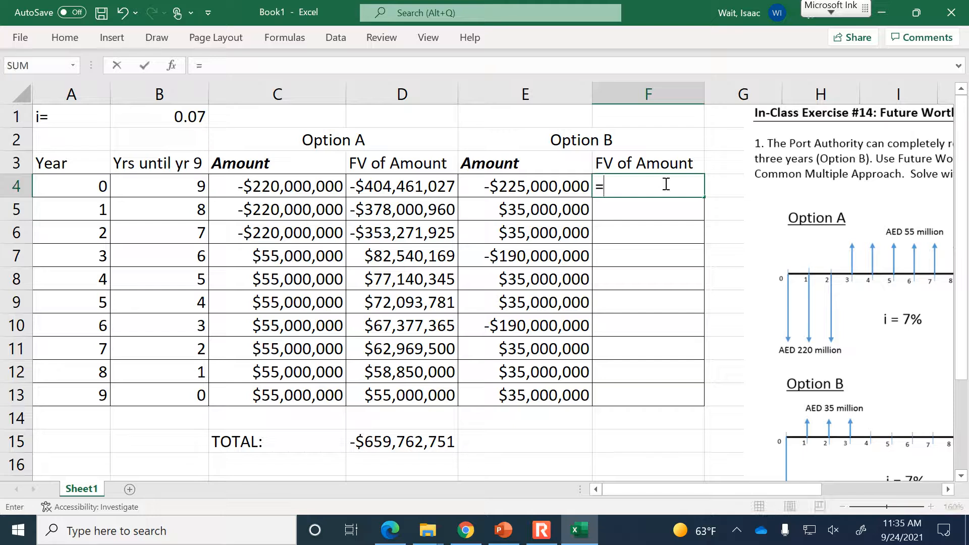
type("fv(")
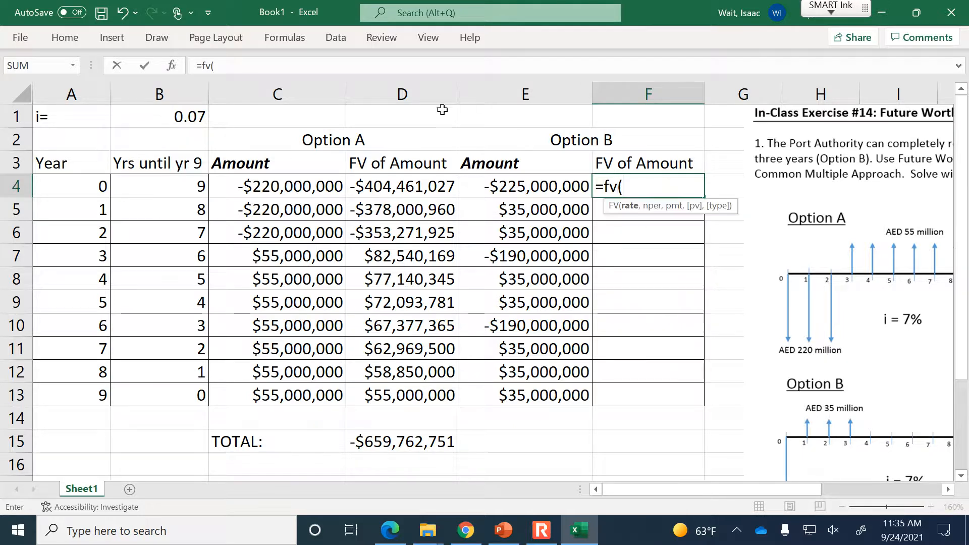
left_click(158, 116)
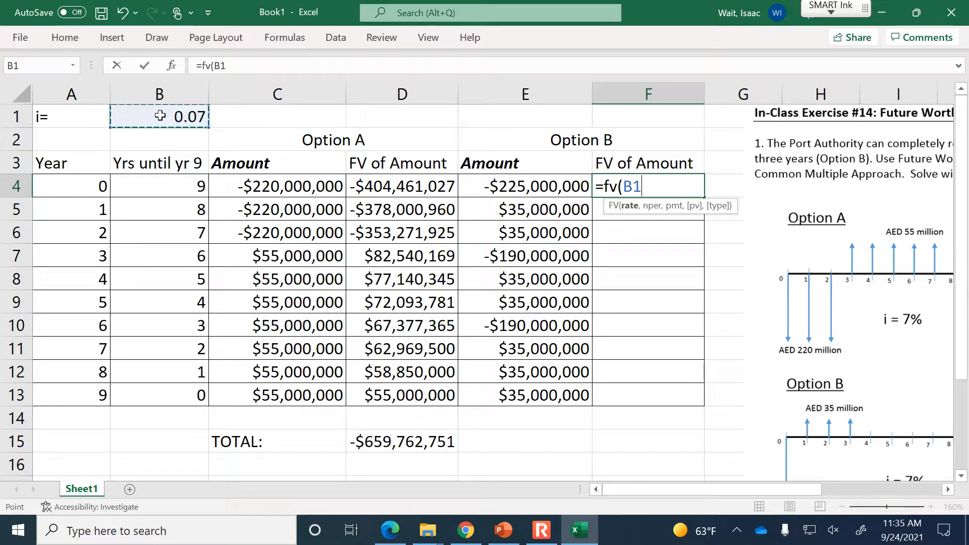
key("F4")
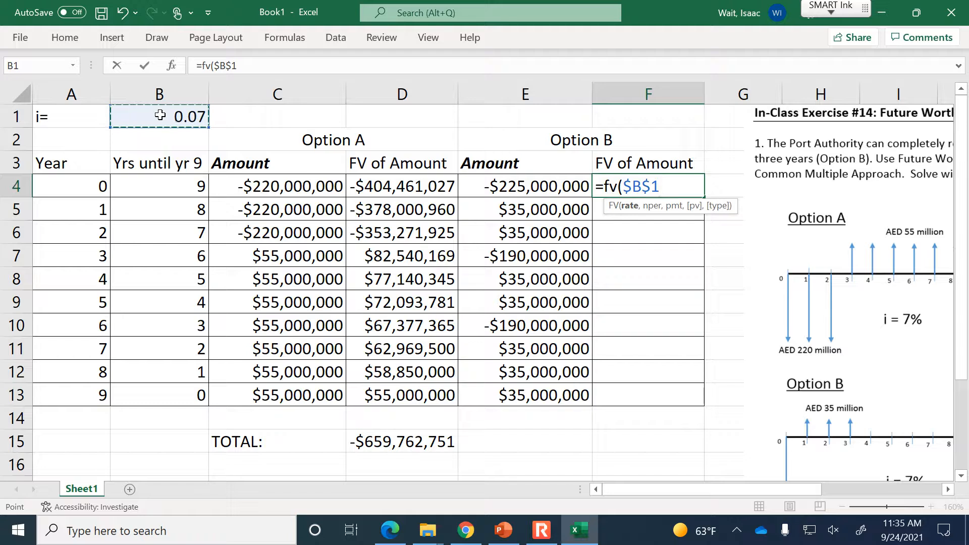
Complete F4's FV formula with B4 as the periods, an empty payment and -E4 as the present value, and fill it down to F13
type(",")
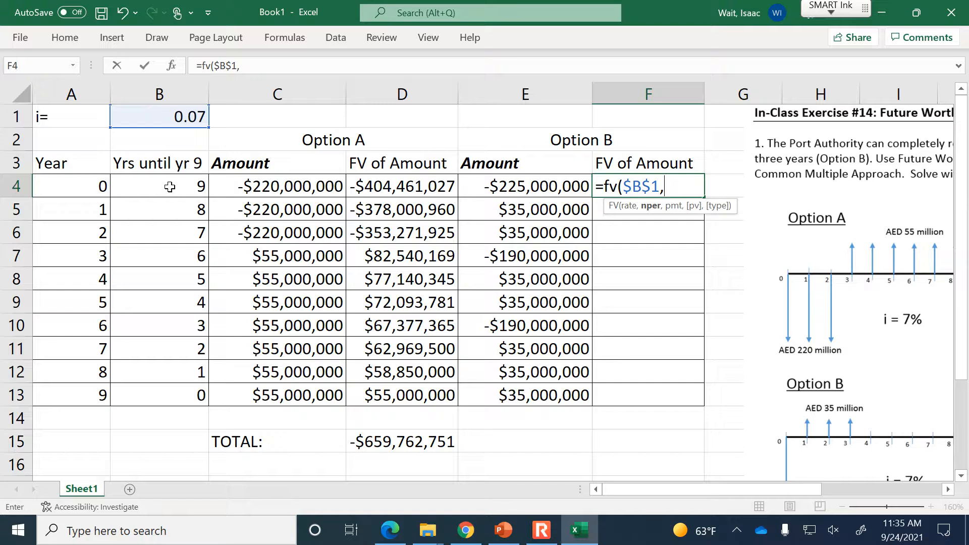
left_click(146, 187)
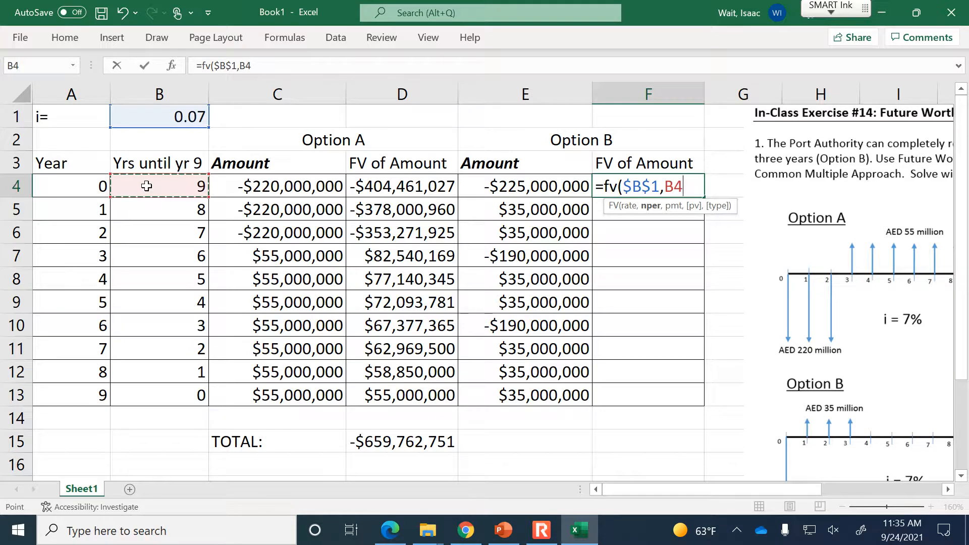
type(",,")
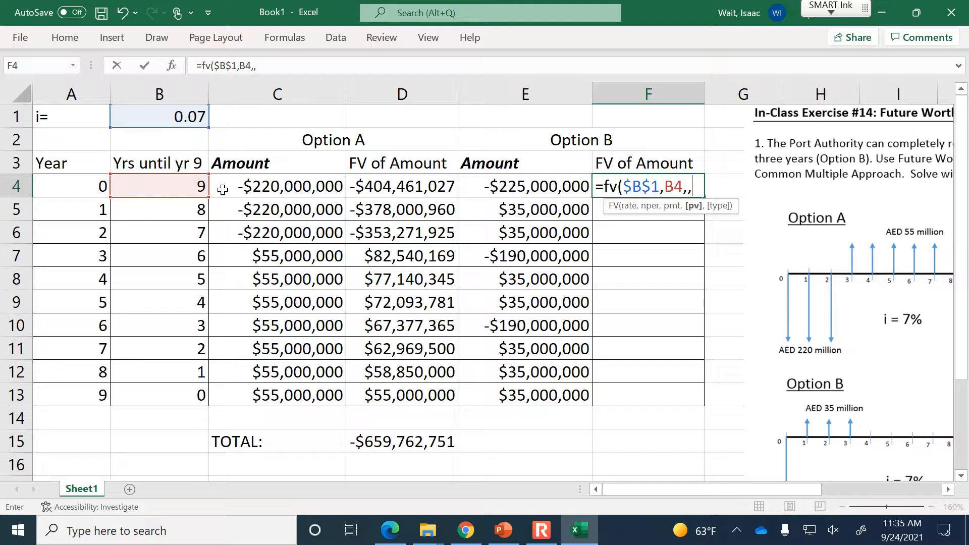
type("-")
left_click(534, 189)
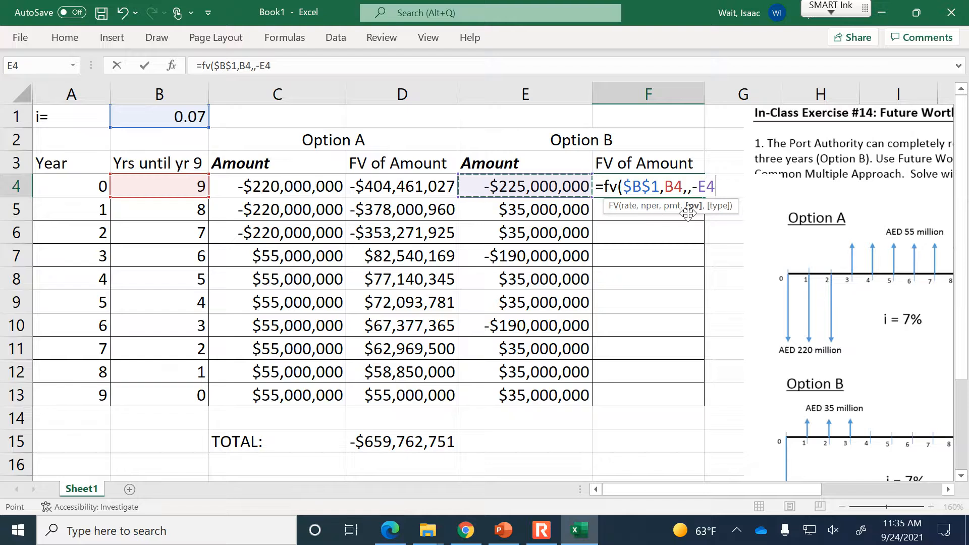
type(")")
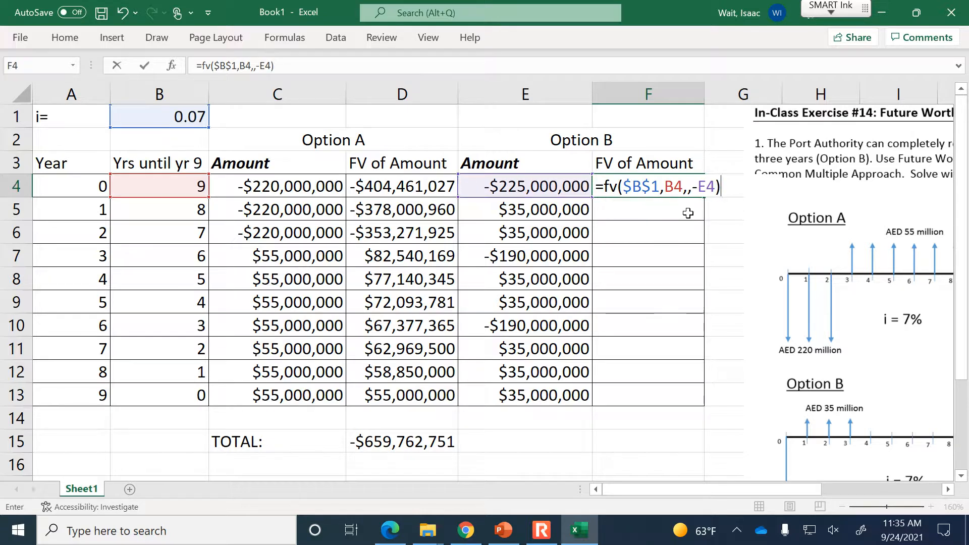
key("Return")
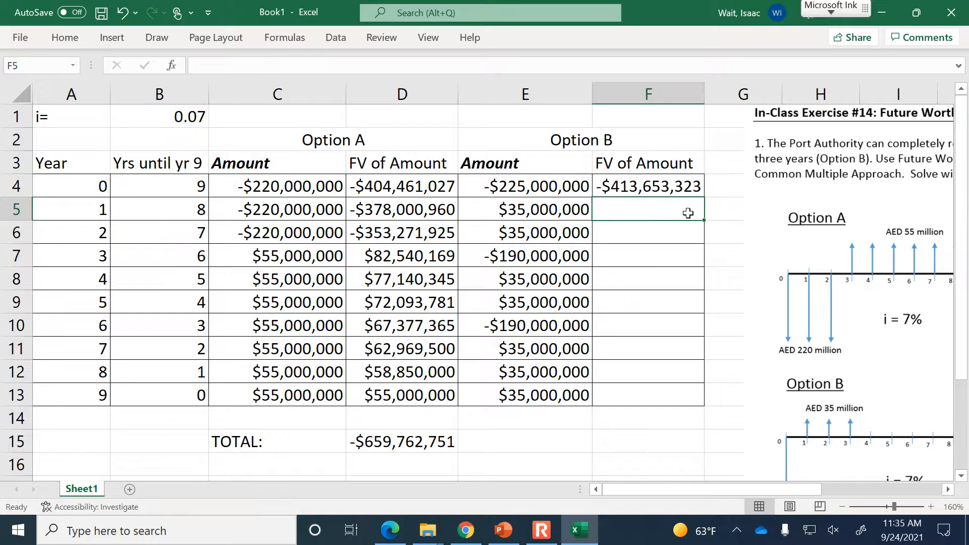
left_click(689, 187)
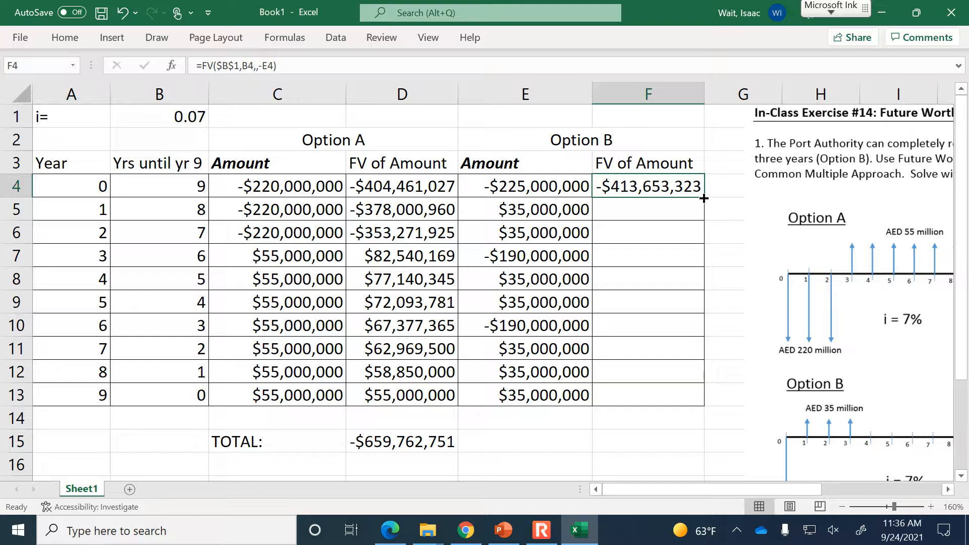
double_click(704, 199)
Sum Option B's future values F4:F13 in F15
left_click(637, 447)
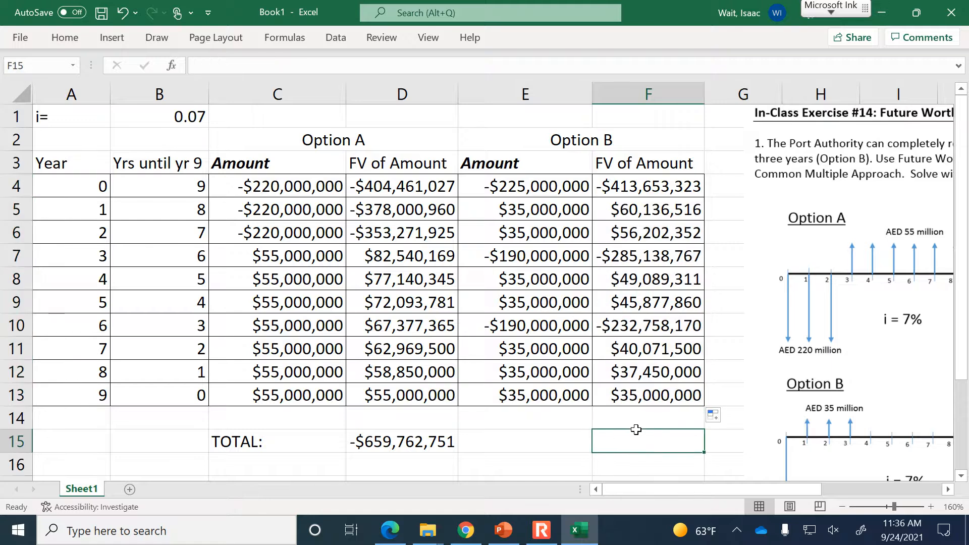
type("=sum(")
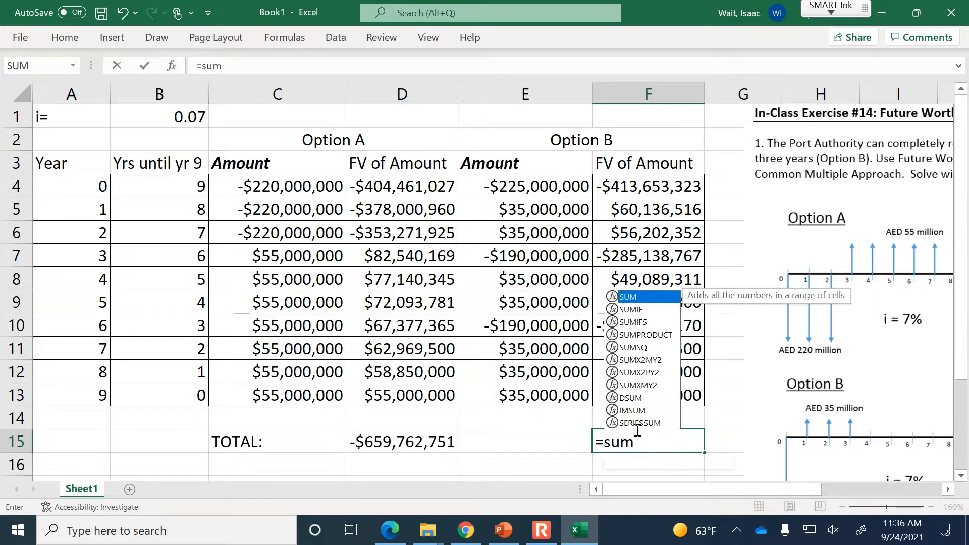
key("Up")
key("Up")
key("shift+Up")
key("shift+Up")
key("shift+Up")
key("shift+Up")
key("shift+Up")
key("shift+Up")
key("shift+Up")
key("shift+Up")
key("shift+Up")
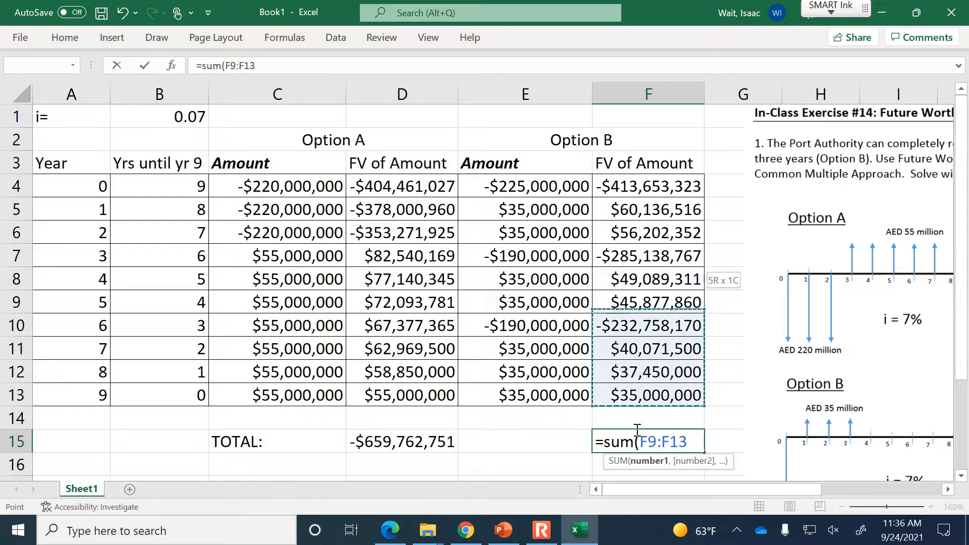
key("Return")
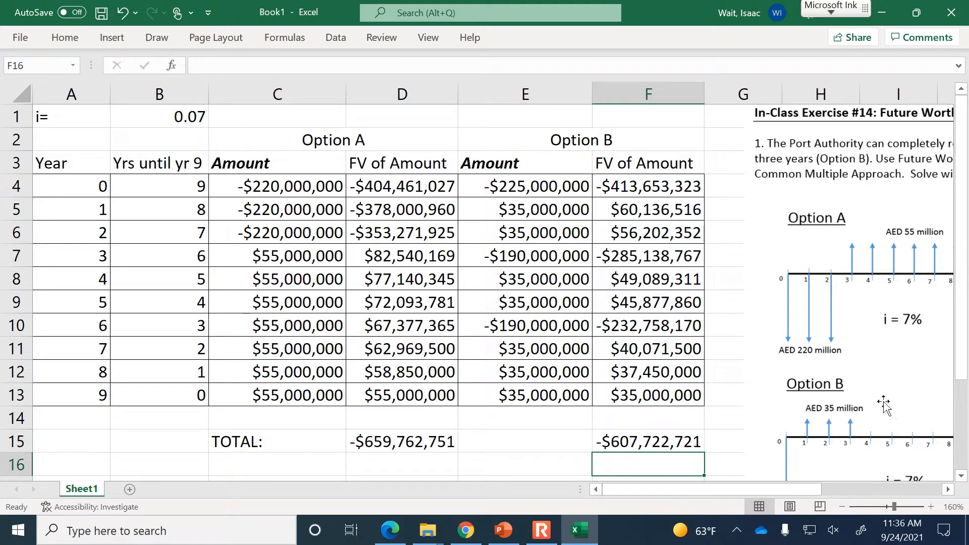
Write in A17: If this project is a "must do", then Option B is best, since it has the lowest future worth of cost
left_click(841, 506)
left_click(842, 506)
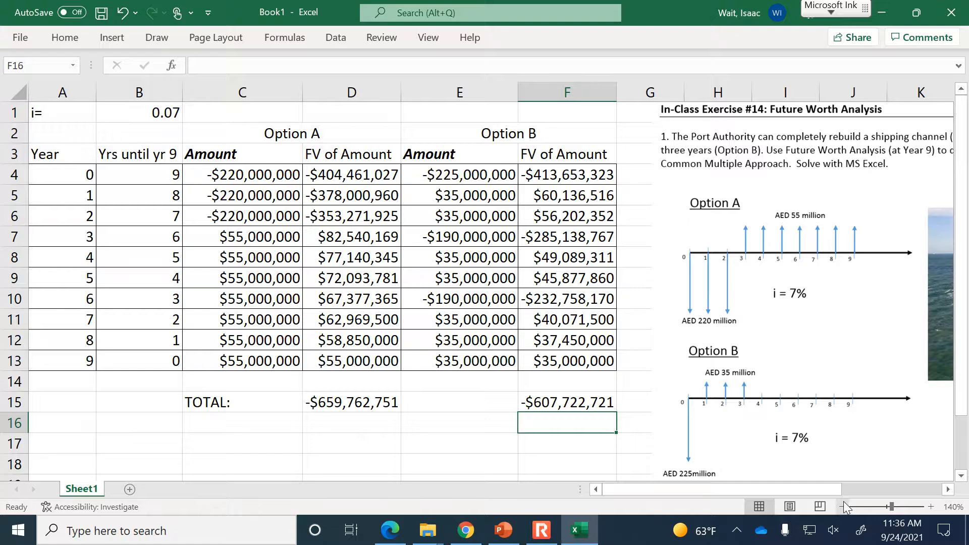
key("Down")
key("Left")
key("Left")
key("Left")
key("Left")
key("Left")
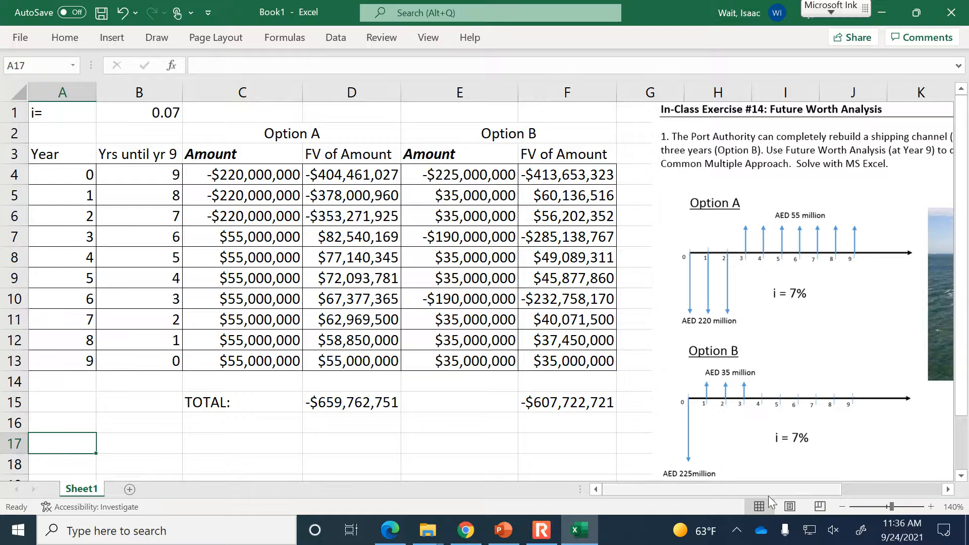
left_click_drag(781, 490, 841, 485)
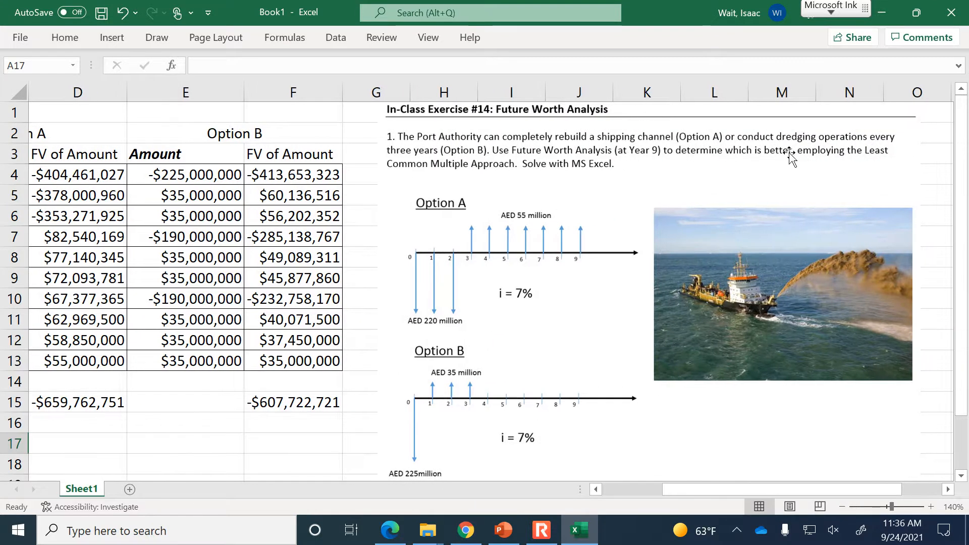
left_click_drag(746, 485, 670, 489)
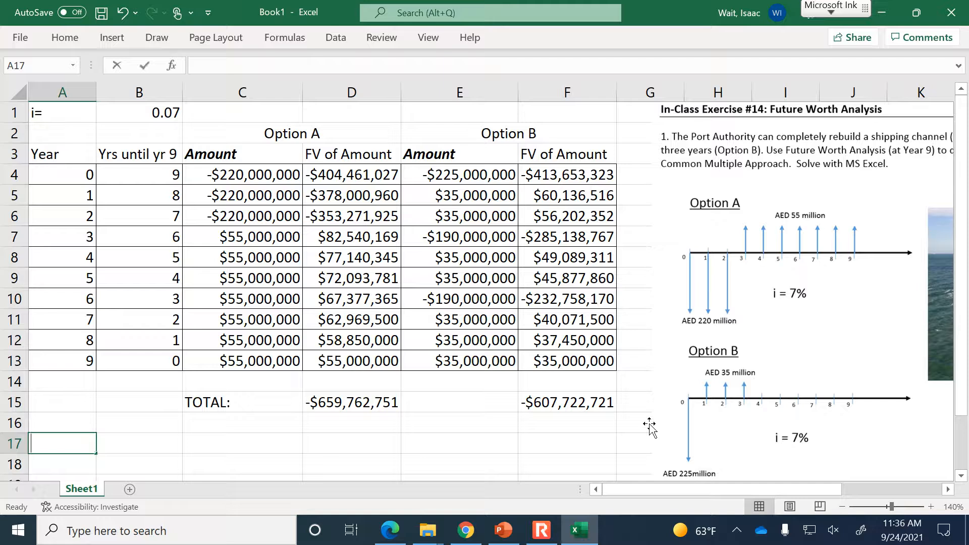
type("If this project ")
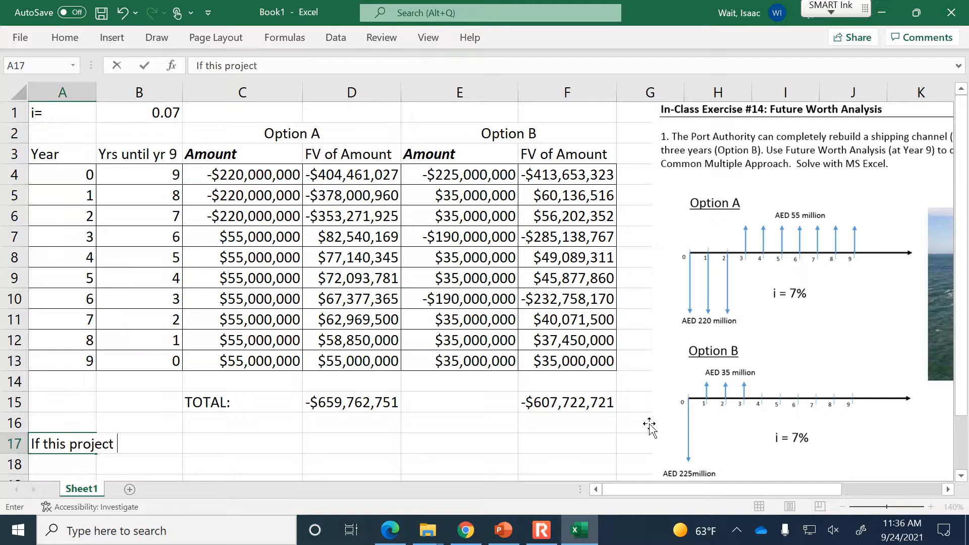
type("is a \"must do")
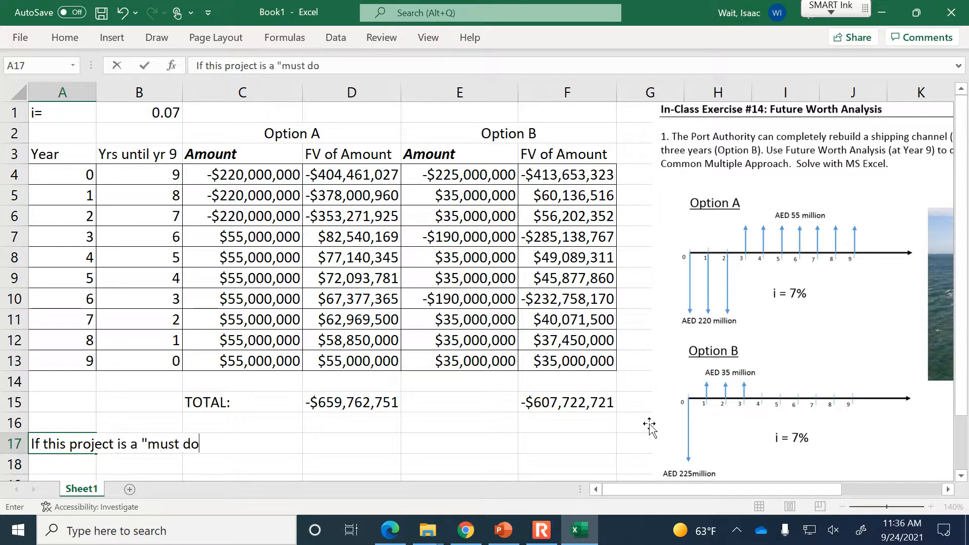
type("\", then Opt")
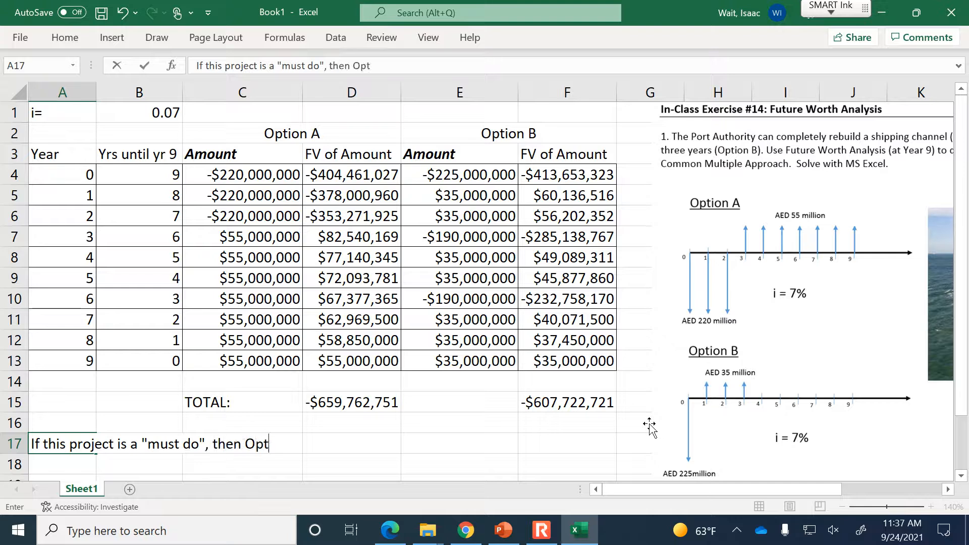
type("ion B is bes")
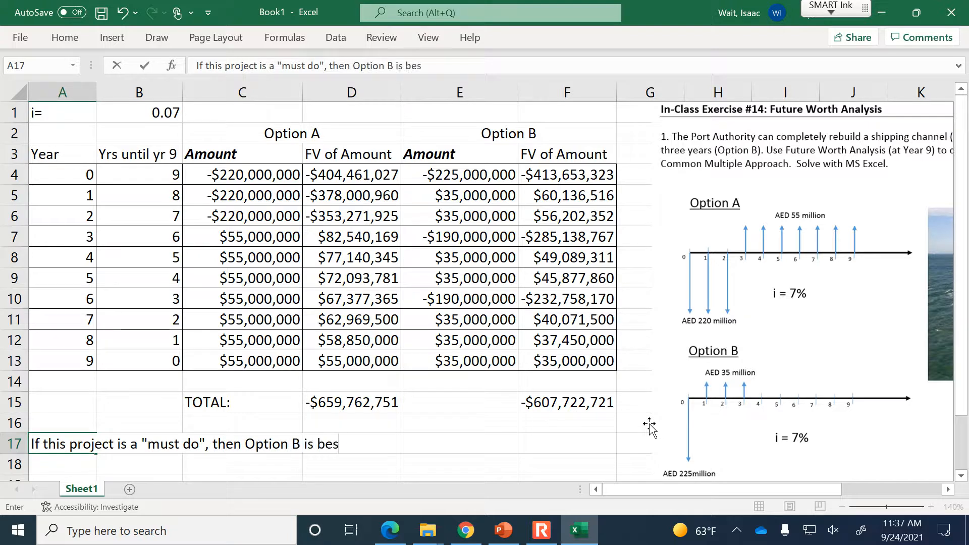
type("t, since it has th")
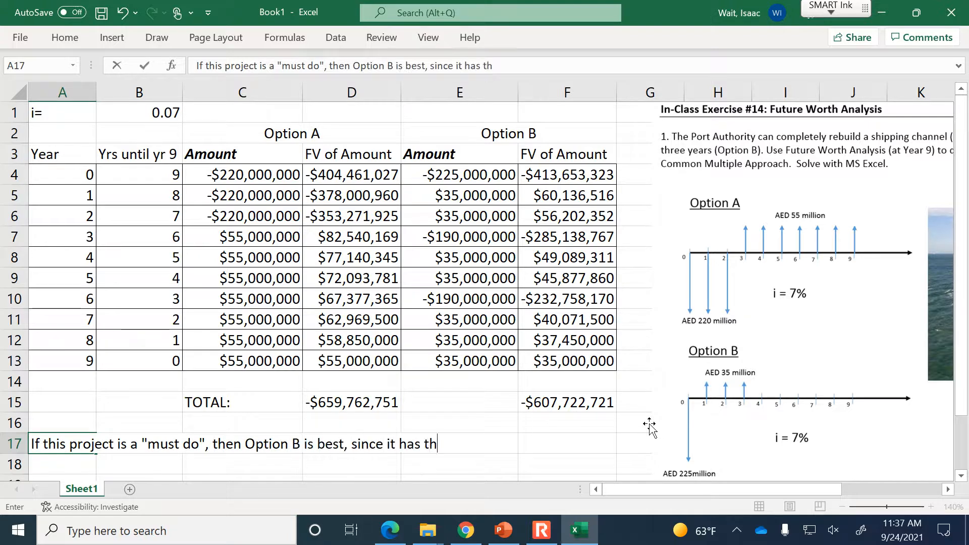
type("e lowe st")
type(" future worth of cost.")
key("Return")
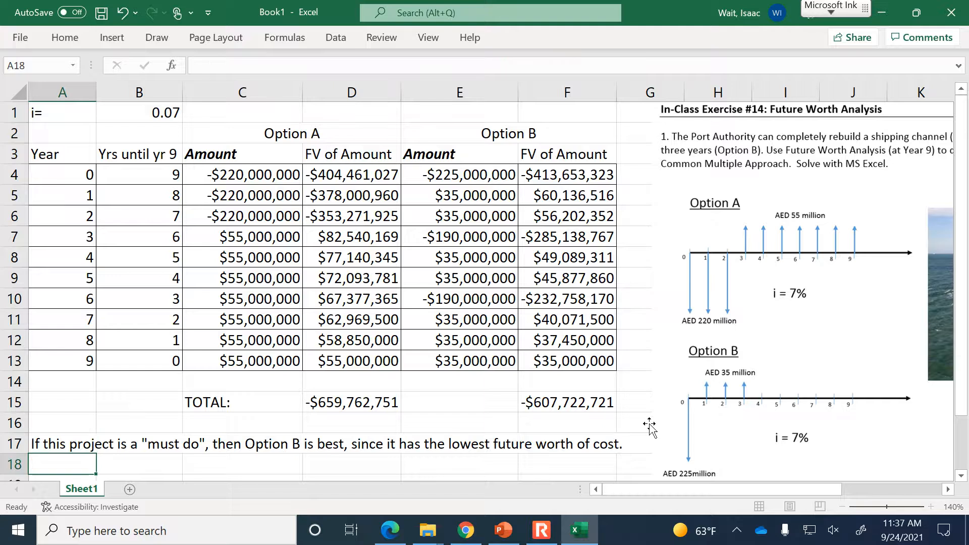
Add the sentence "IN other words, Option B is cheaper (thus better)." in A18
type("IN other words, Option B is cheaper (thus better).")
key("ctrl+Return")
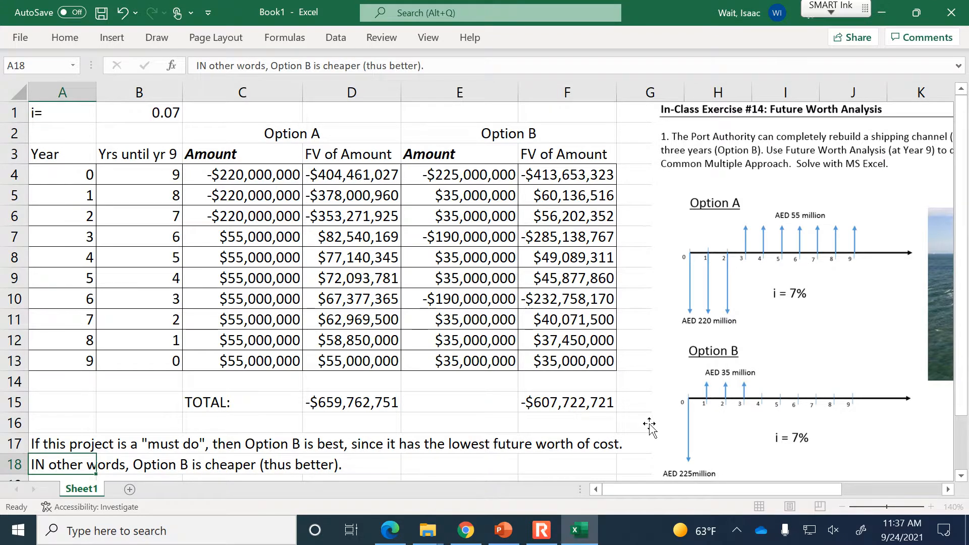
key("Return")
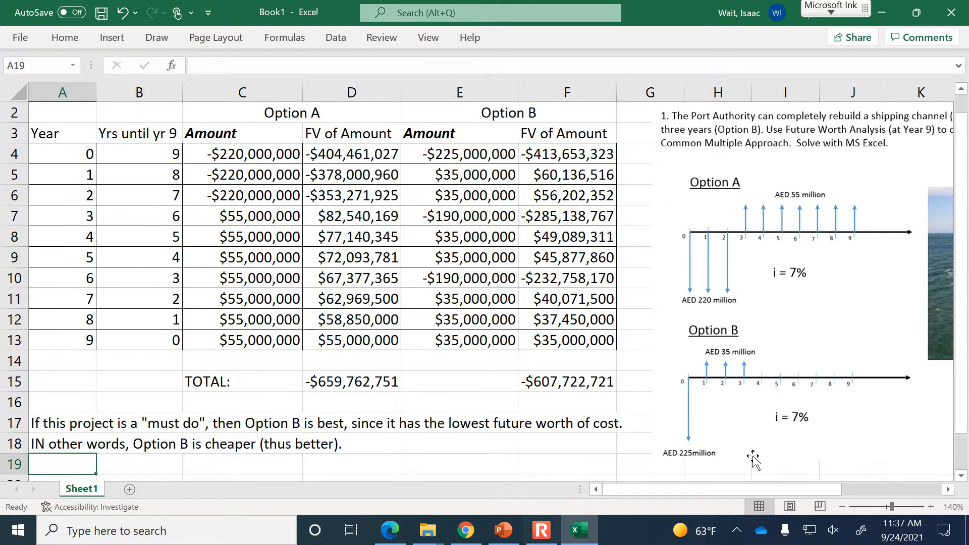
Widen columns F and D slightly so their future values fit in the cells
left_click(842, 505)
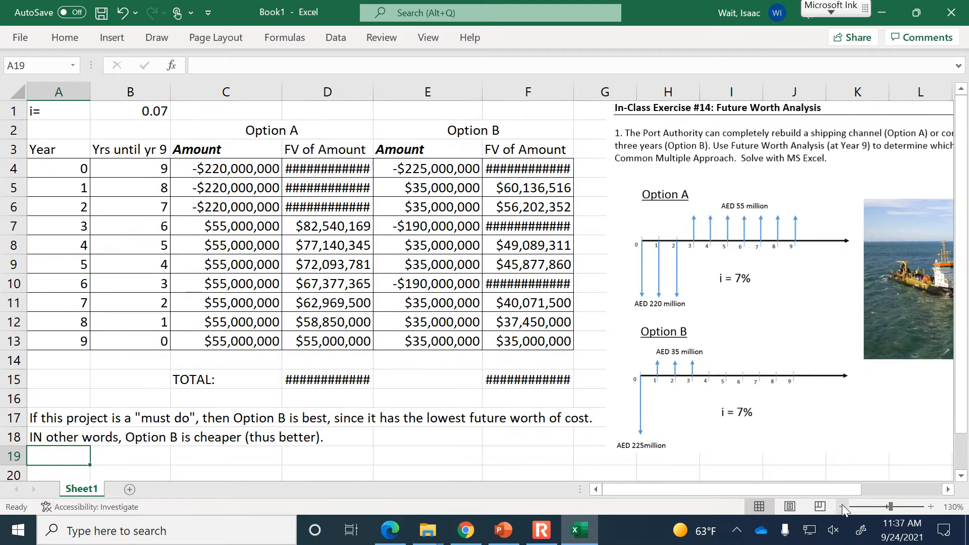
left_click_drag(574, 88, 580, 89)
left_click_drag(373, 95, 386, 93)
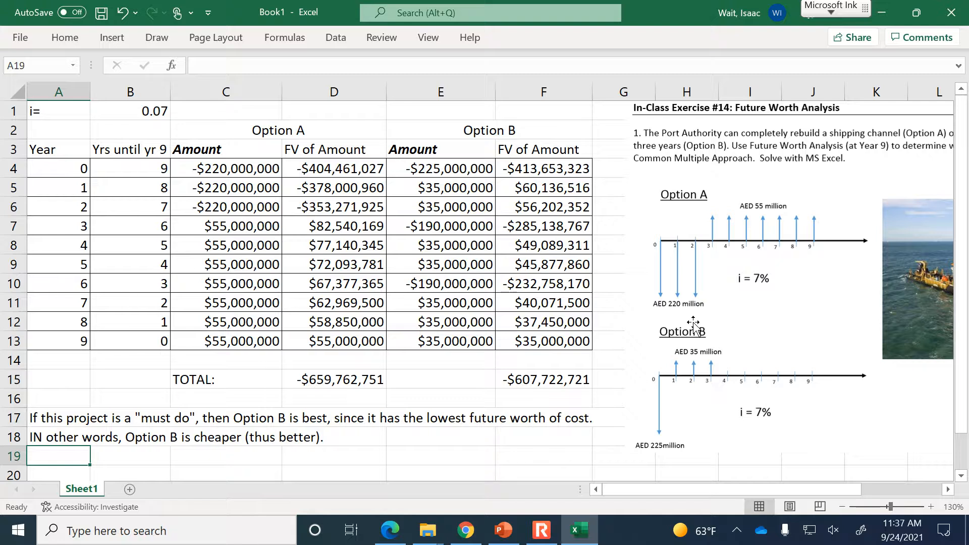
Compare the future worth totals of Option A in D15 and Option B in F15
left_click(558, 386)
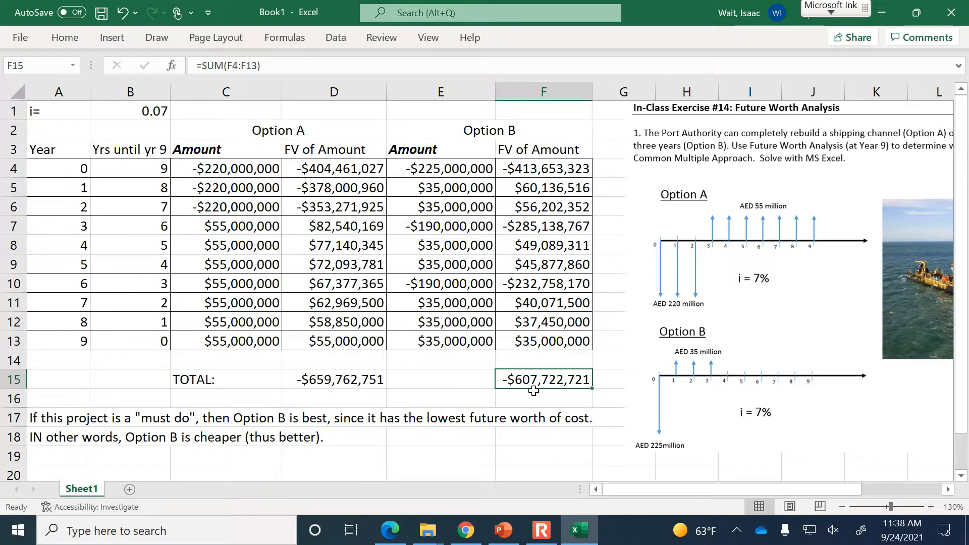
key("Left")
key("Left")
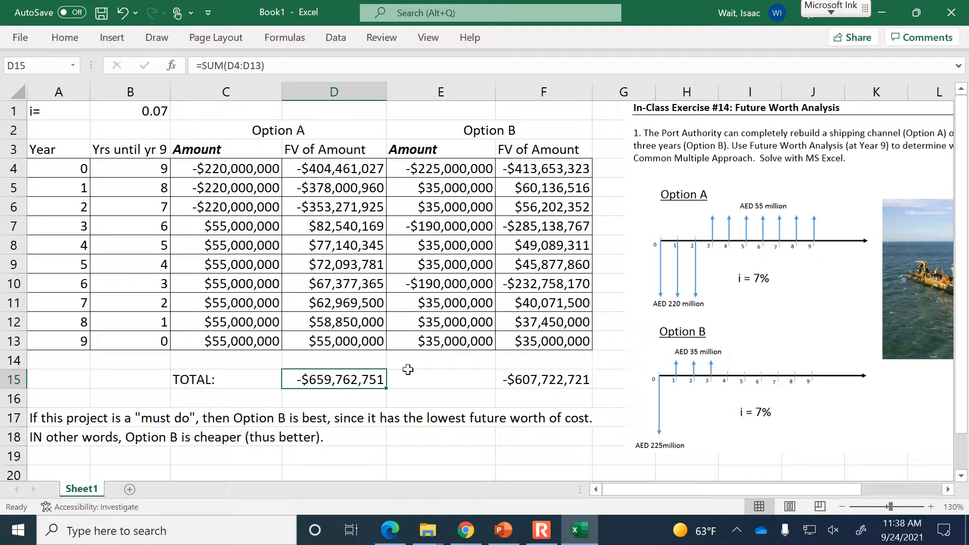
left_click(560, 374)
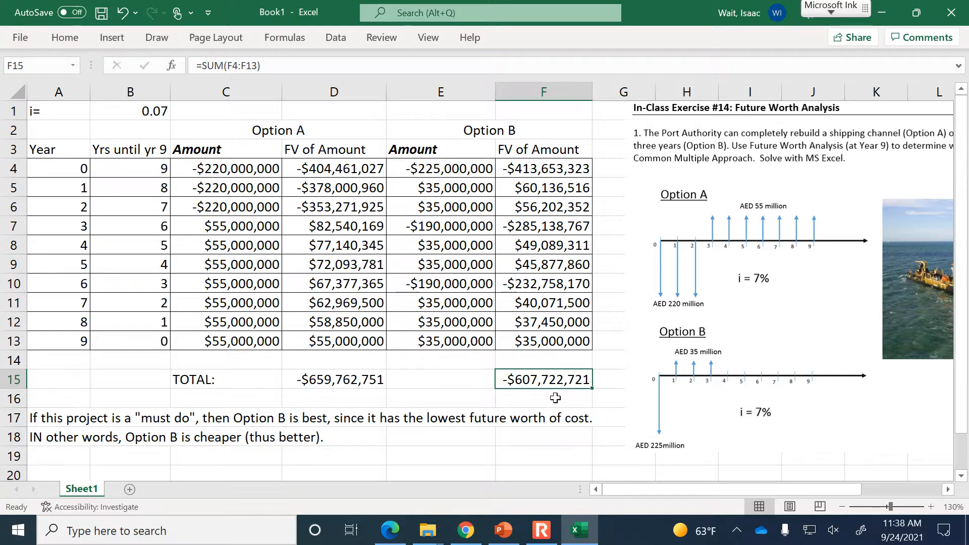
left_click(347, 372)
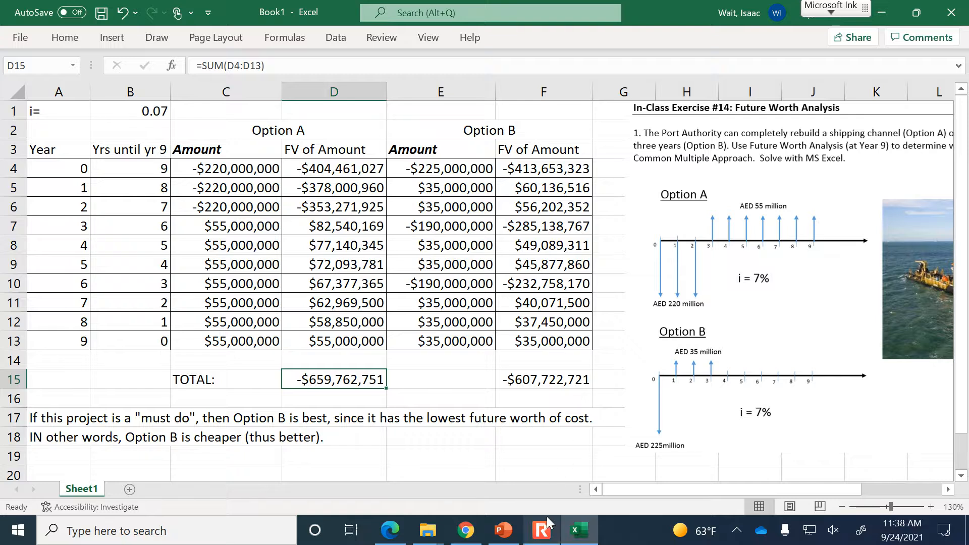
Switch to PowerPoint and present slide 163, "ICE Part 2", to read the investment problem
left_click(503, 530)
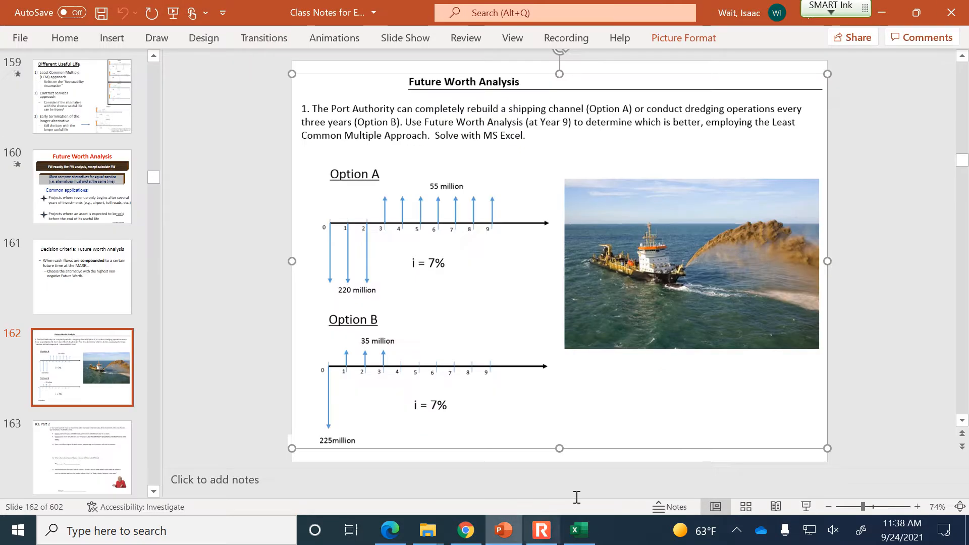
left_click(110, 457)
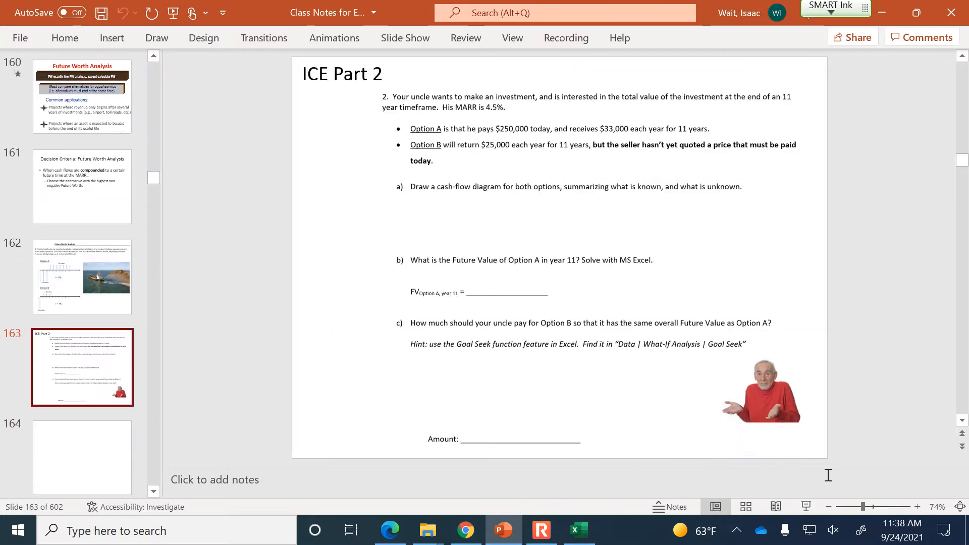
left_click(804, 507)
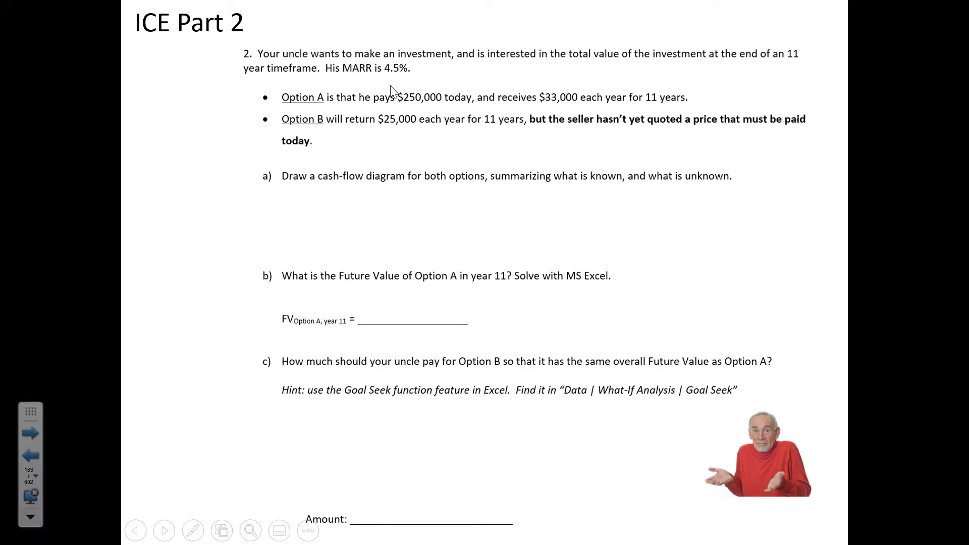
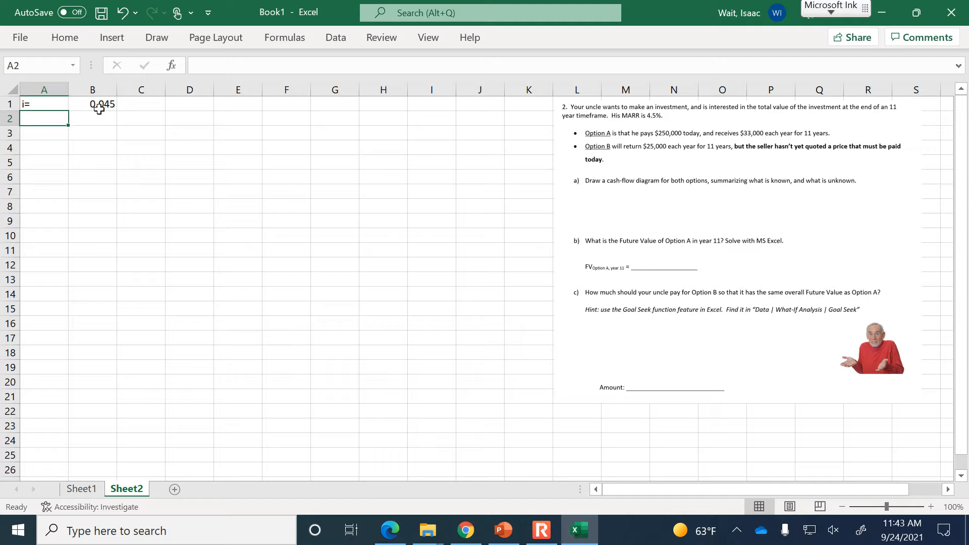
On Sheet2, move the problem statement picture closer to the data columns so that it starts in column H
left_click_drag(819, 345, 642, 341)
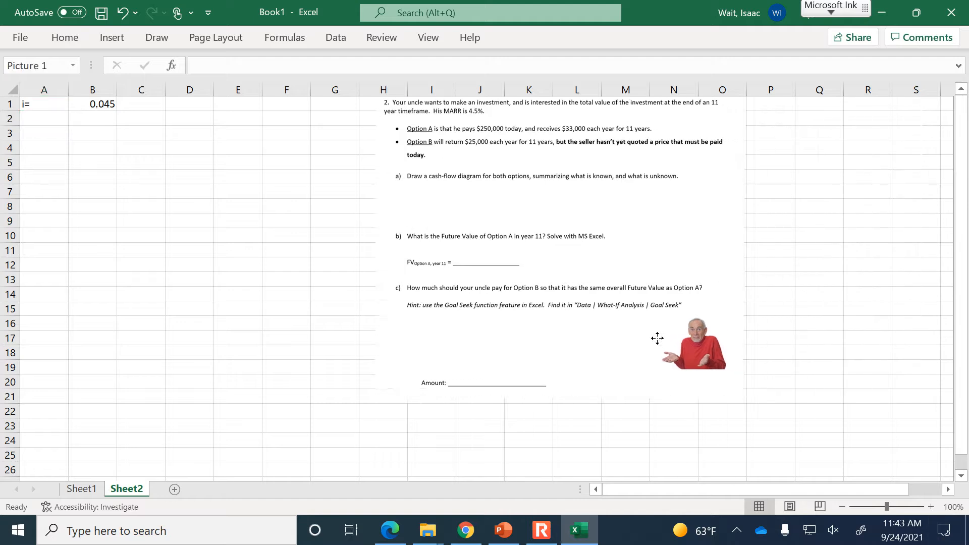
left_click(929, 506)
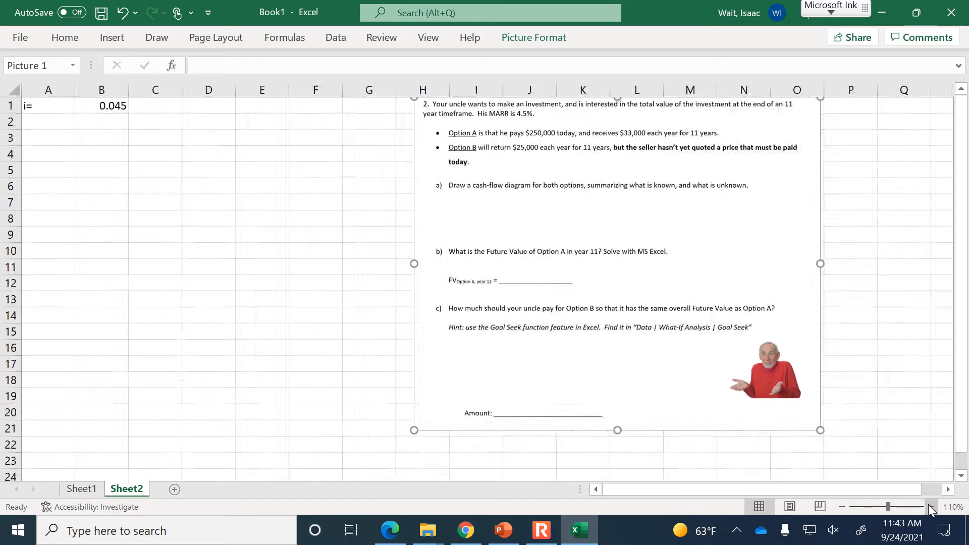
left_click(930, 506)
Copy the Option A and Option B header rows A2:F3 from Sheet1 and paste them at A3 on Sheet2
left_click(84, 488)
left_click_drag(64, 130, 461, 153)
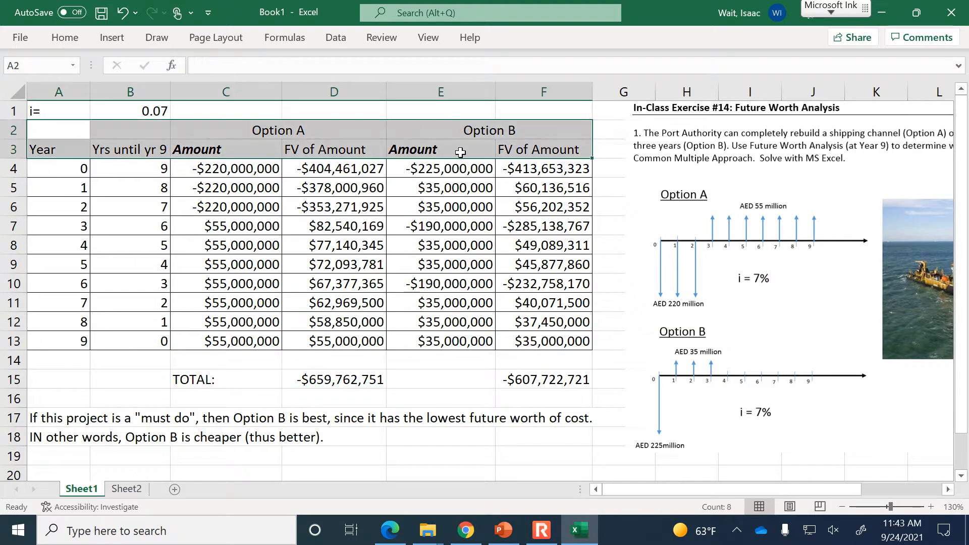
key("ctrl+c")
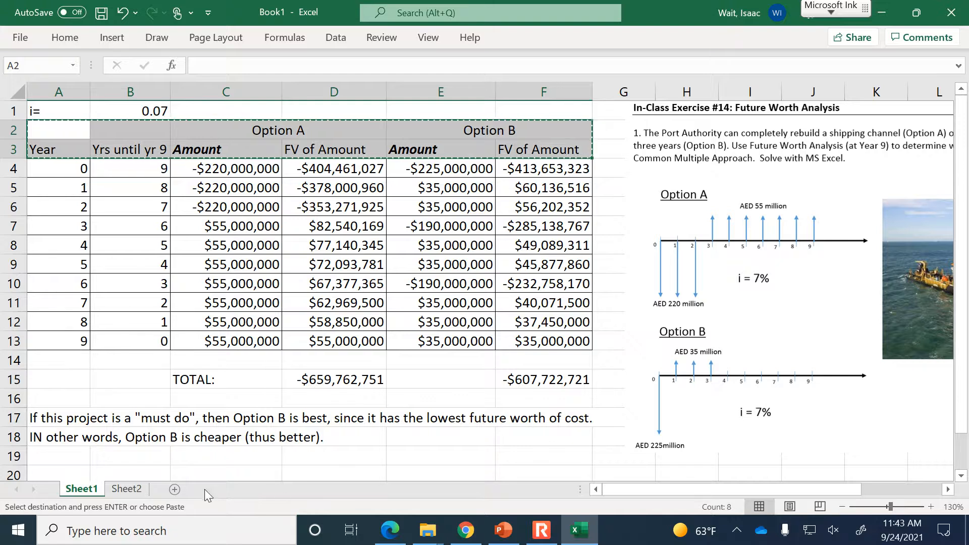
left_click(125, 492)
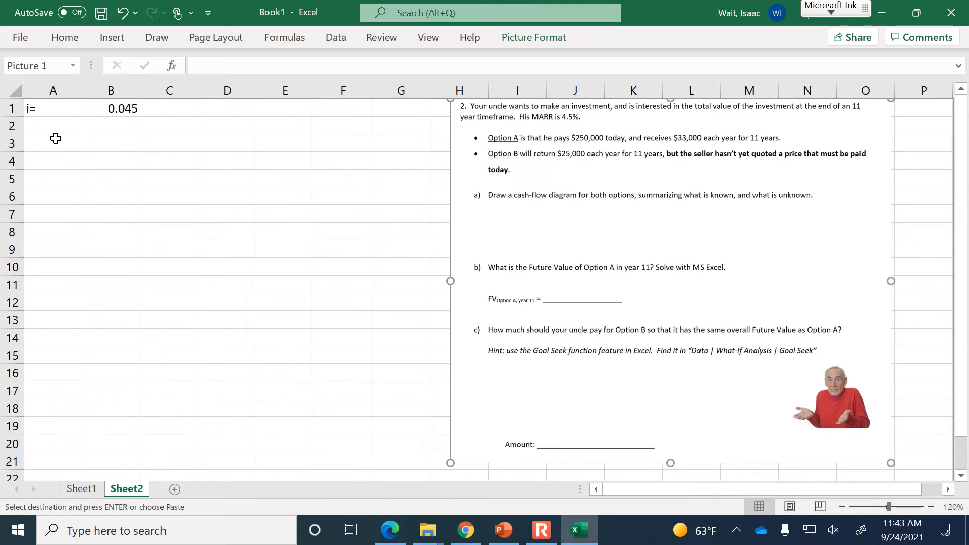
left_click(54, 138)
key("ctrl+v")
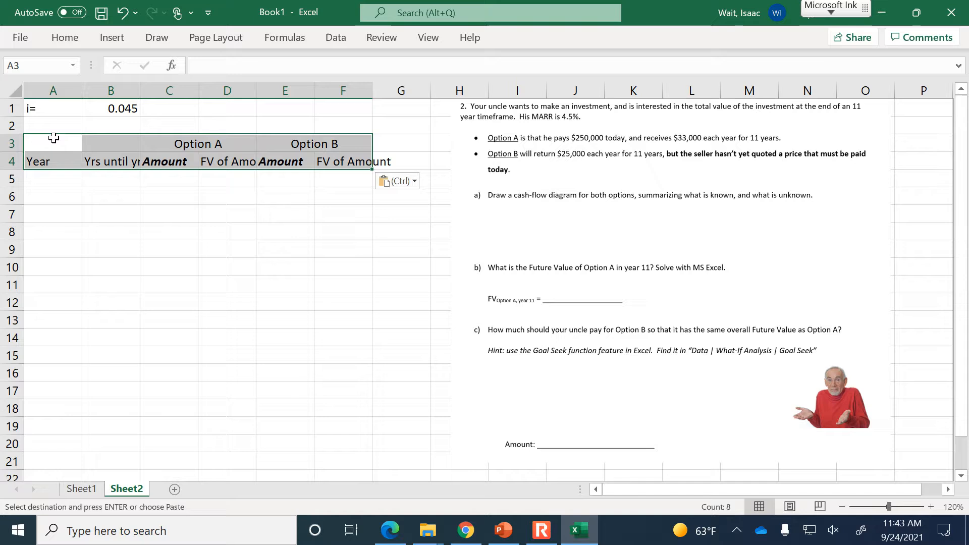
Apply the source column widths to the pasted header rows on Sheet2
left_click(209, 227)
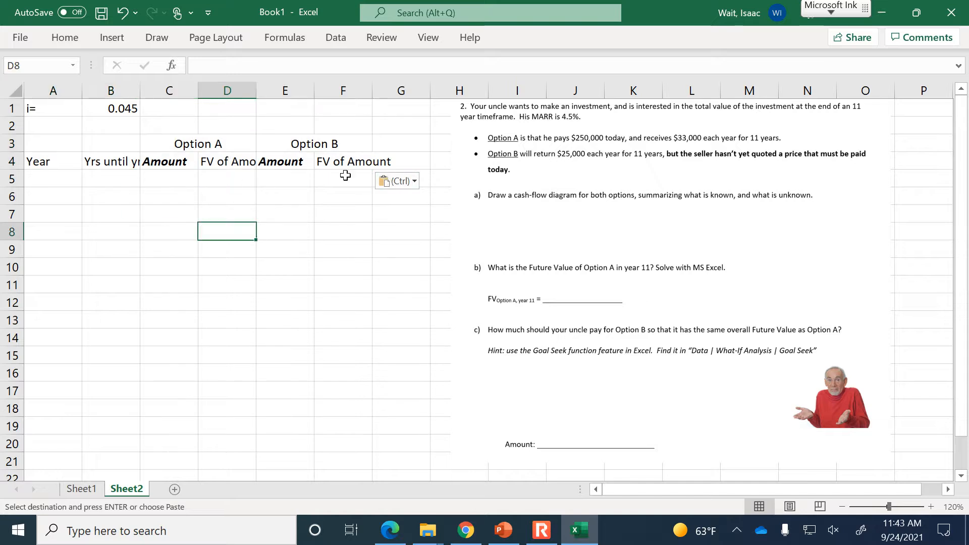
left_click(394, 182)
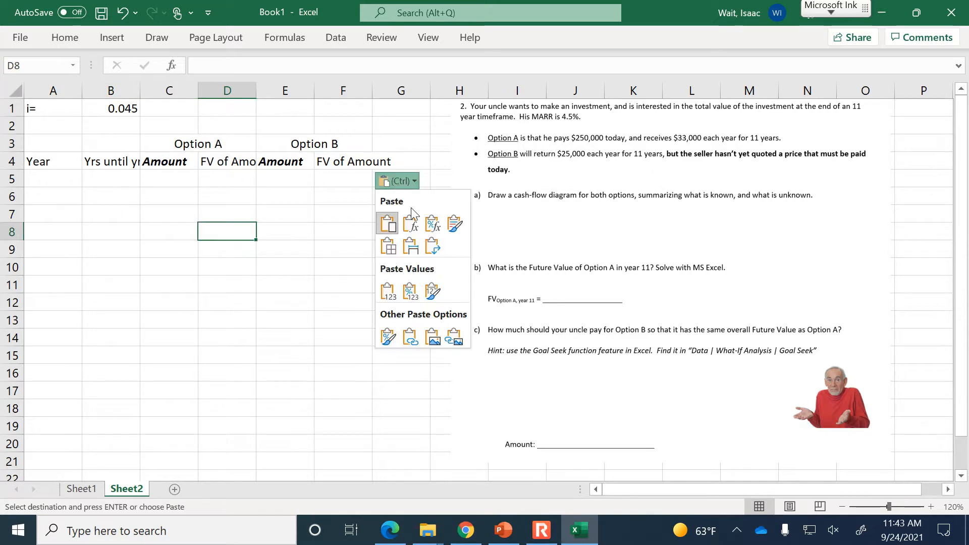
left_click(411, 246)
left_click(416, 249)
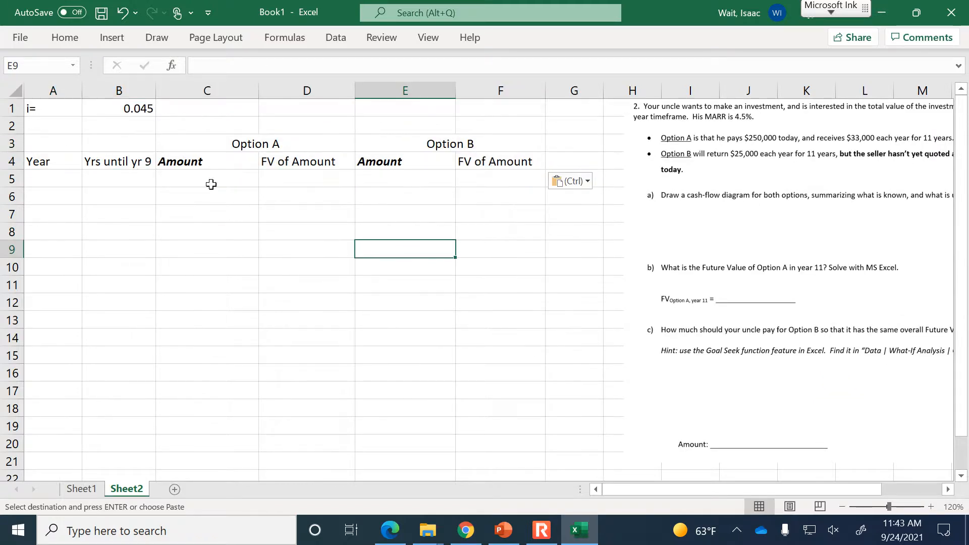
Change the header in B4 to "Yrs until yr 11" and widen column B to fit it
left_click(134, 162)
left_click(267, 65)
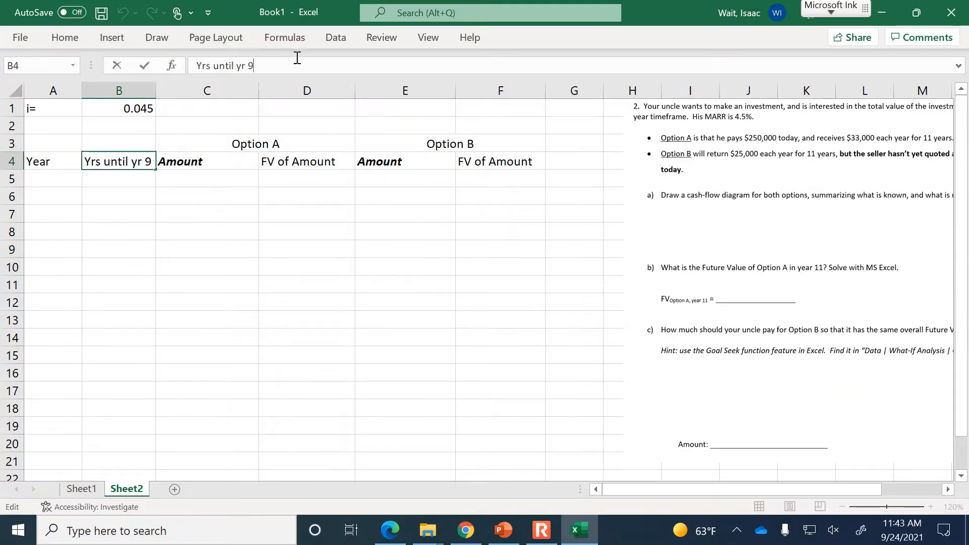
key("BackSpace")
type("11")
key("Return")
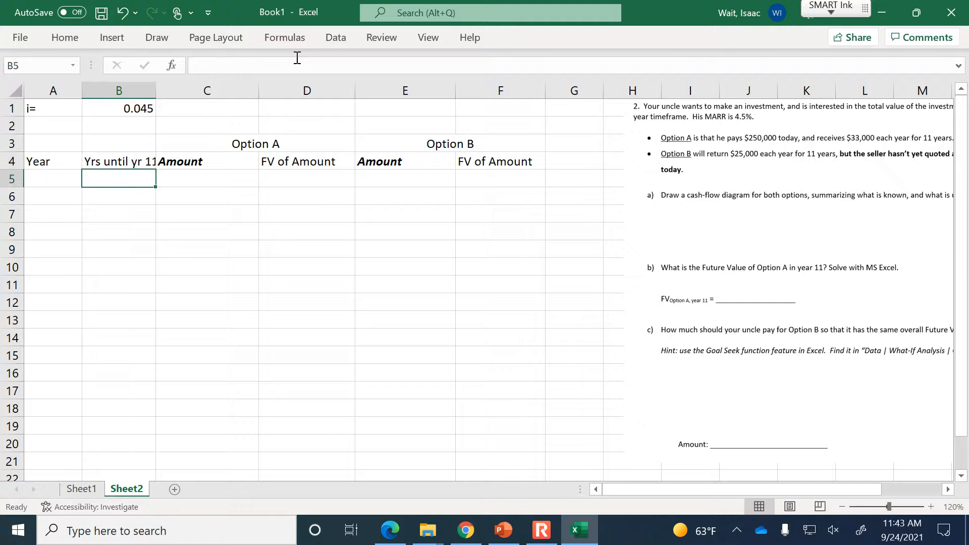
key("Left")
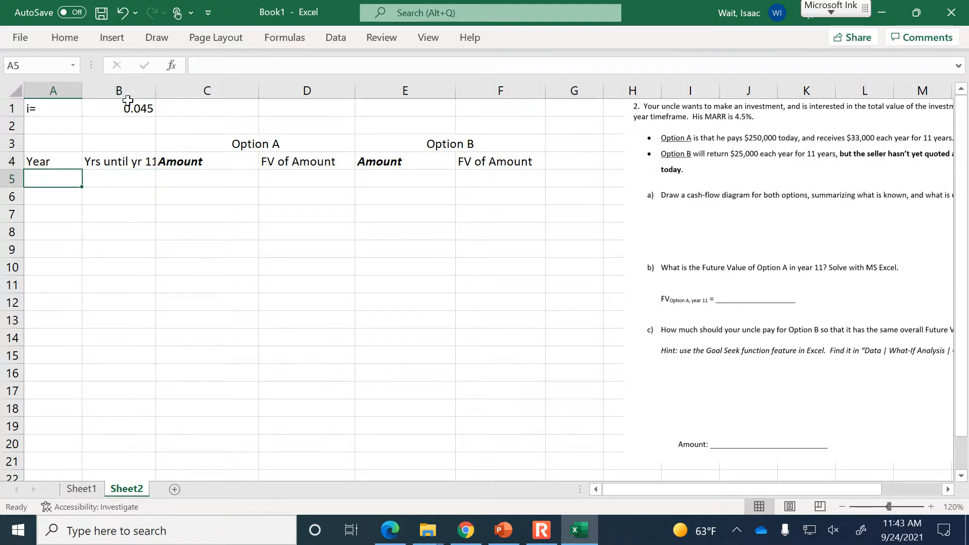
left_click_drag(157, 90, 167, 90)
Fill the Year column with 0 through 11 in A5:A16, starting the series with 0 and 1
type("0")
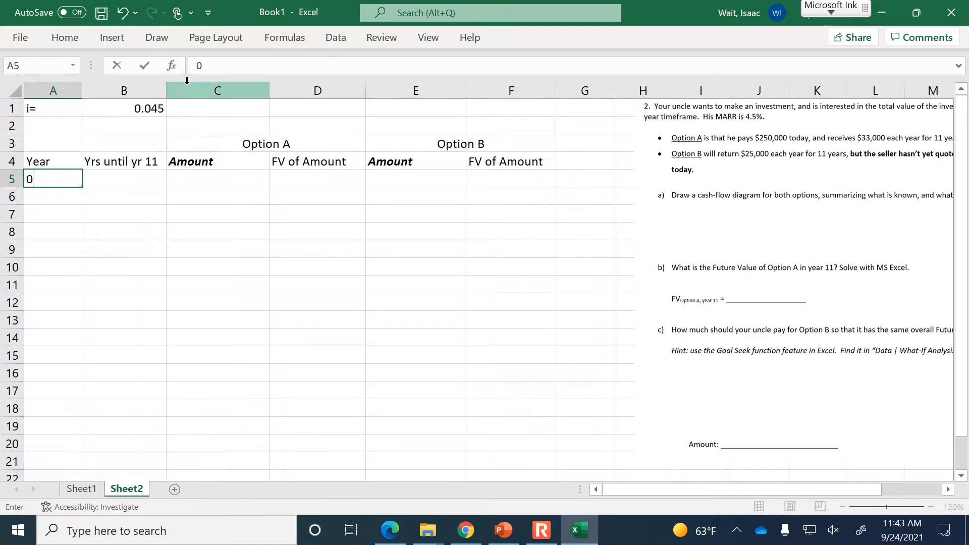
key("Return")
type("1")
key("Return")
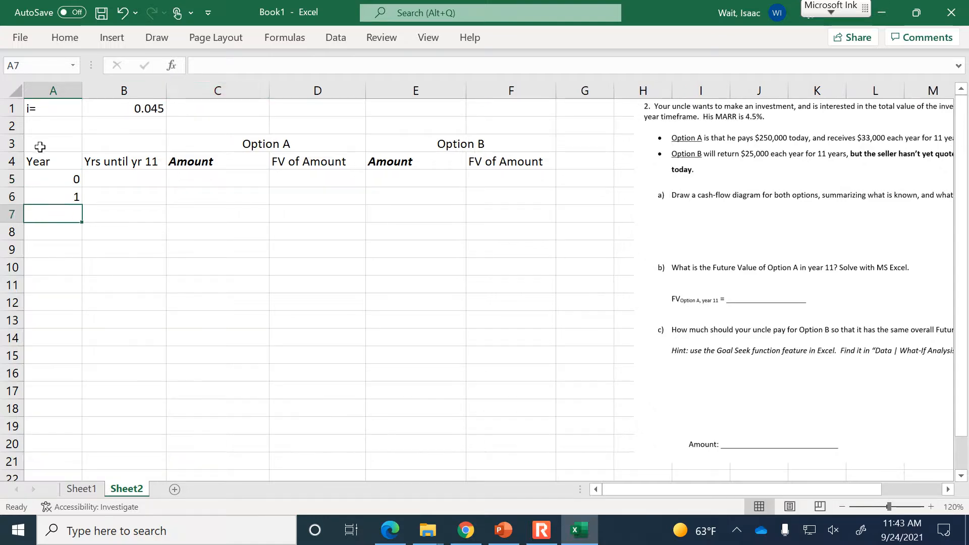
left_click_drag(47, 177, 71, 380)
Calculate the years until year 11 with =11-A5 in B5 and fill the formula down to B16
left_click(141, 180)
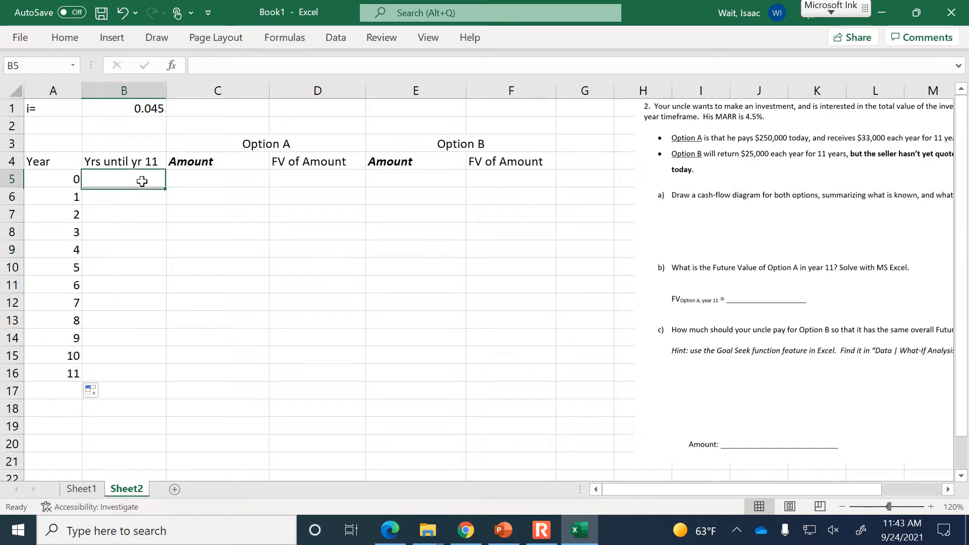
type("1")
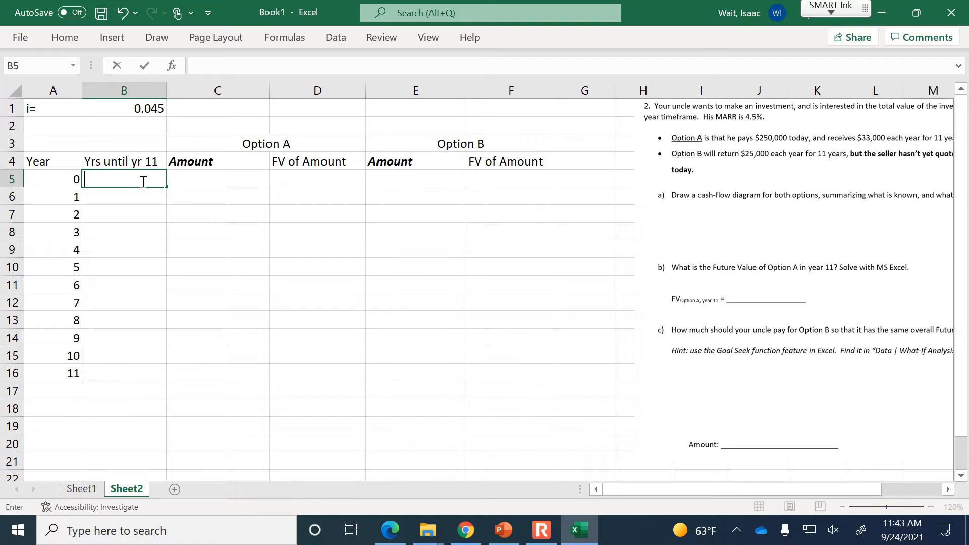
type("=11")
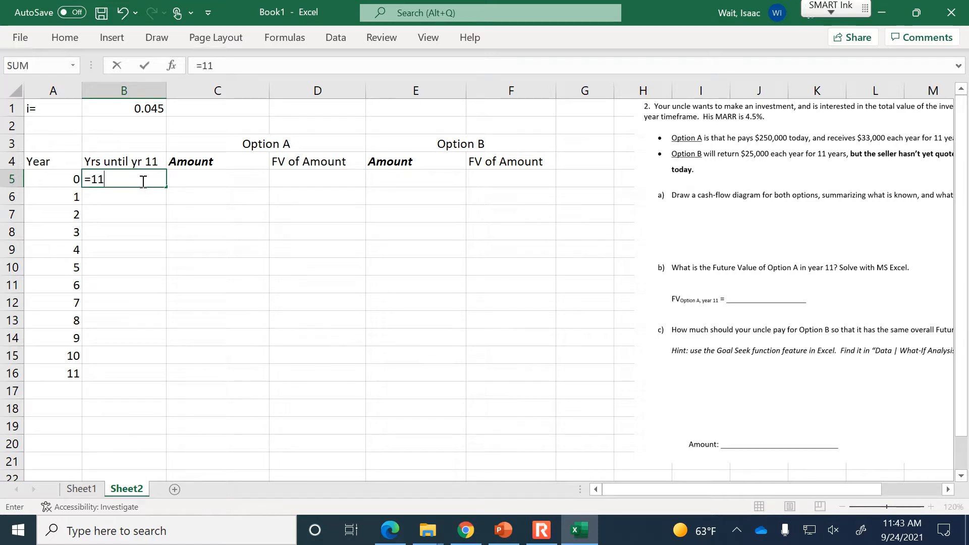
type("-")
left_click(70, 179)
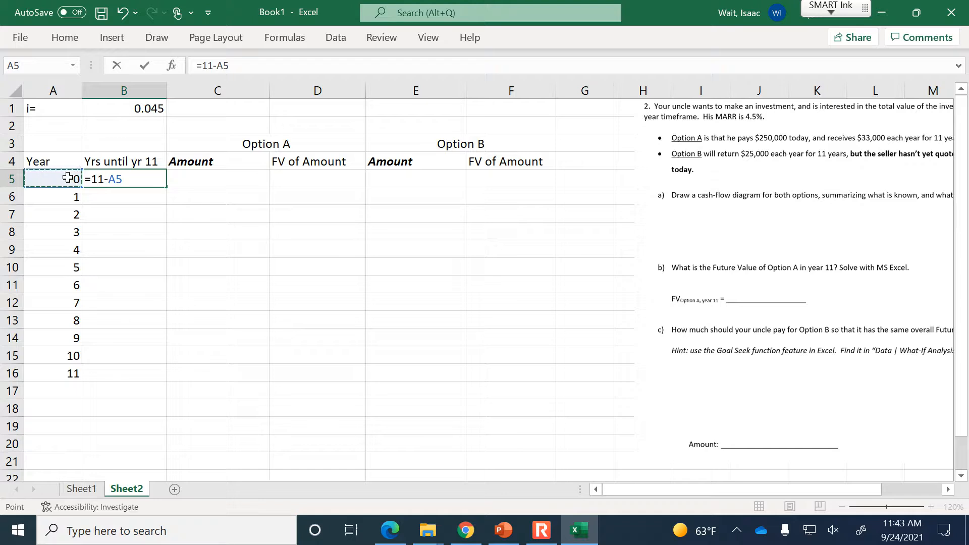
key("Return")
left_click(123, 181)
left_click_drag(166, 187, 144, 372)
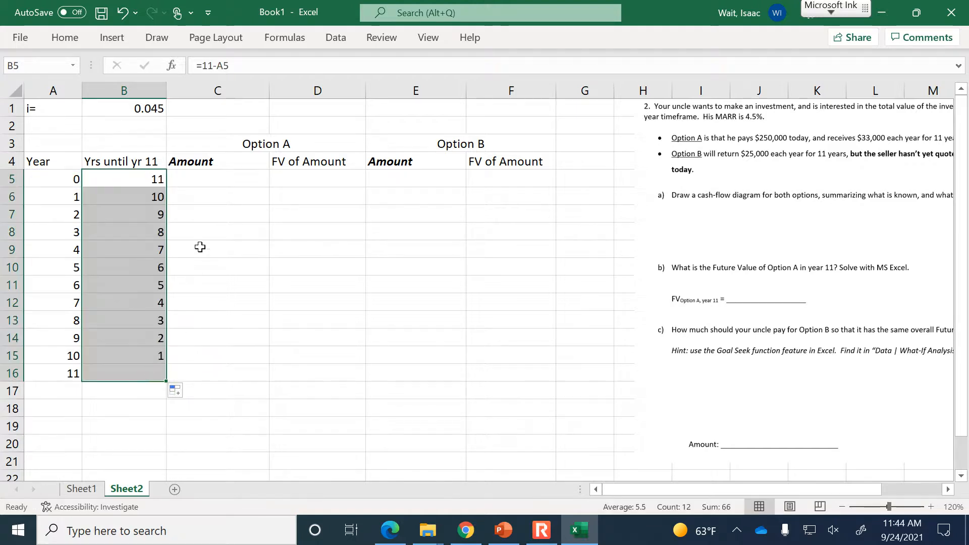
Enter Option A's initial payment of -250000 in C5 for year 0
left_click(220, 179)
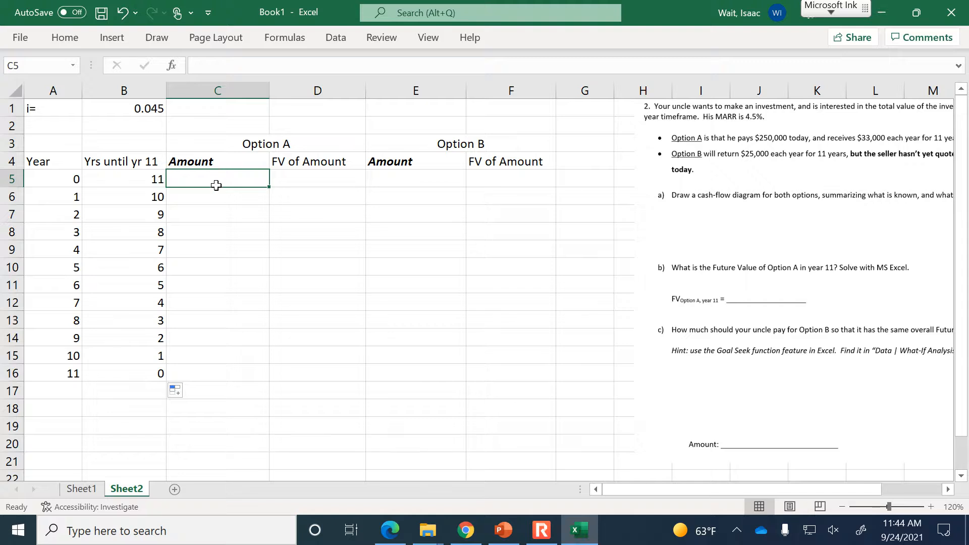
type("-25000")
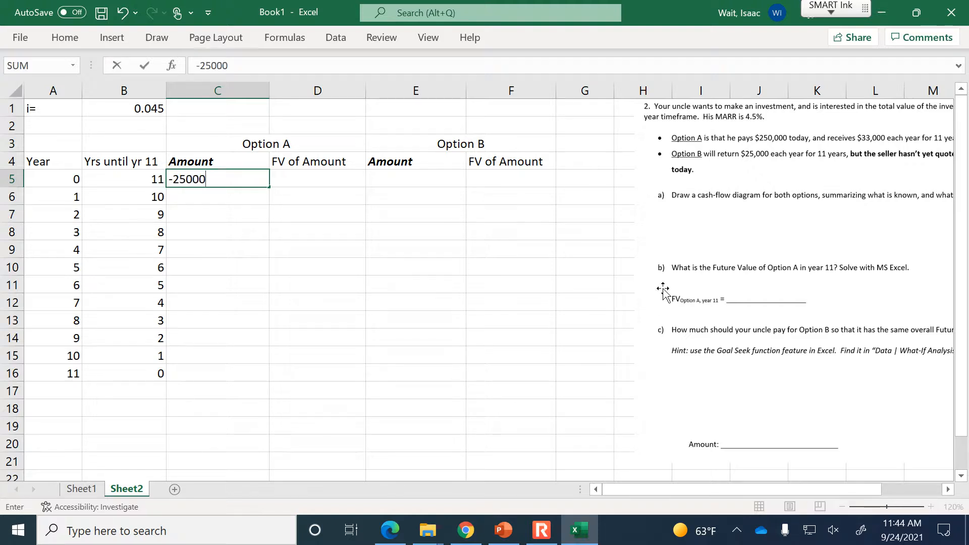
key("Return")
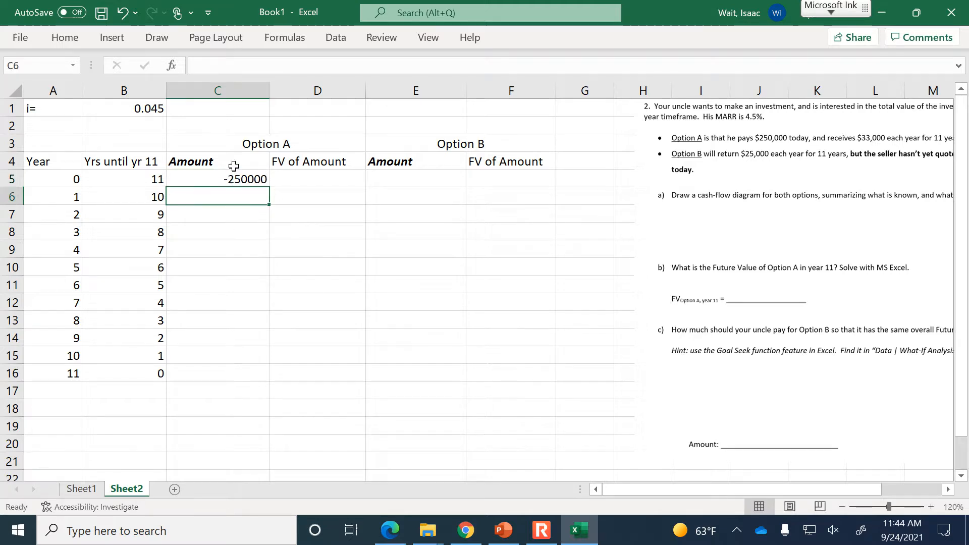
Format the amount and future value cells C5:F16 as Currency with no decimal places
left_click(246, 183)
left_click_drag(246, 183, 512, 374)
left_click(64, 37)
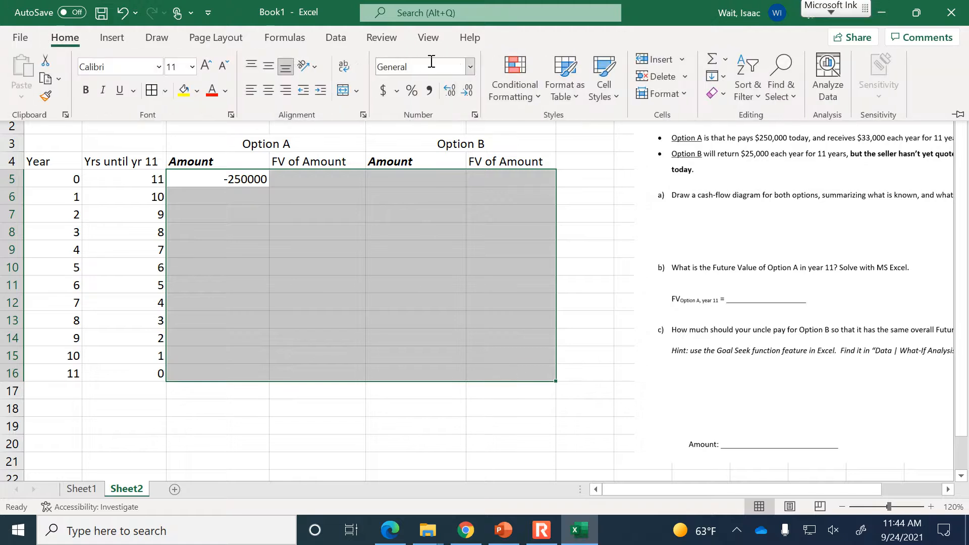
left_click(469, 67)
left_click(481, 160)
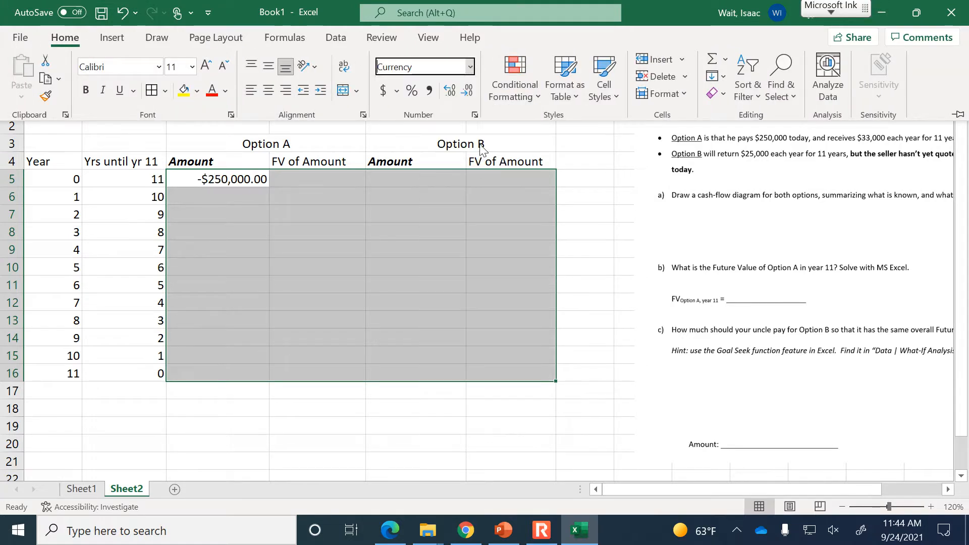
left_click(469, 93)
left_click(469, 93)
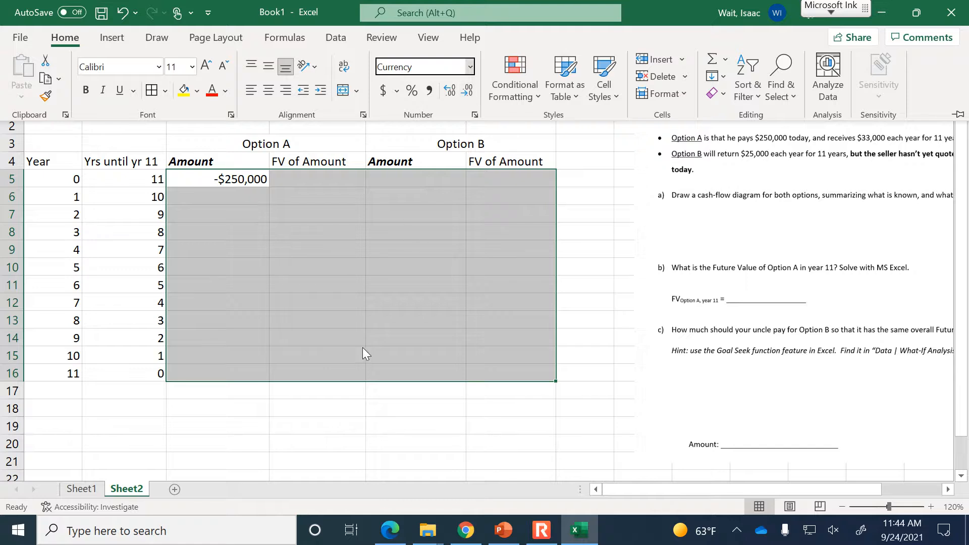
left_click(213, 375)
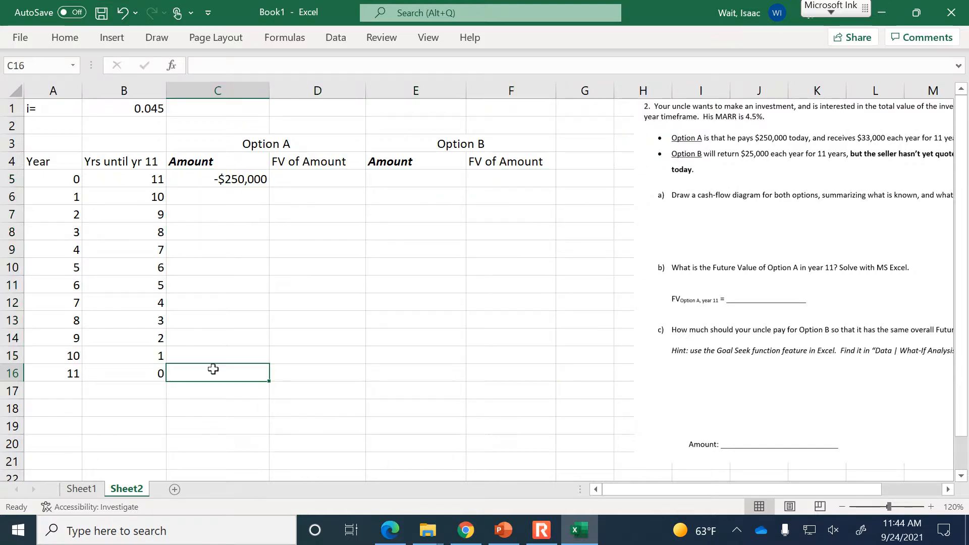
Enter Option A's yearly receipt of 33000 in C6 and fill it down to C16
left_click(230, 196)
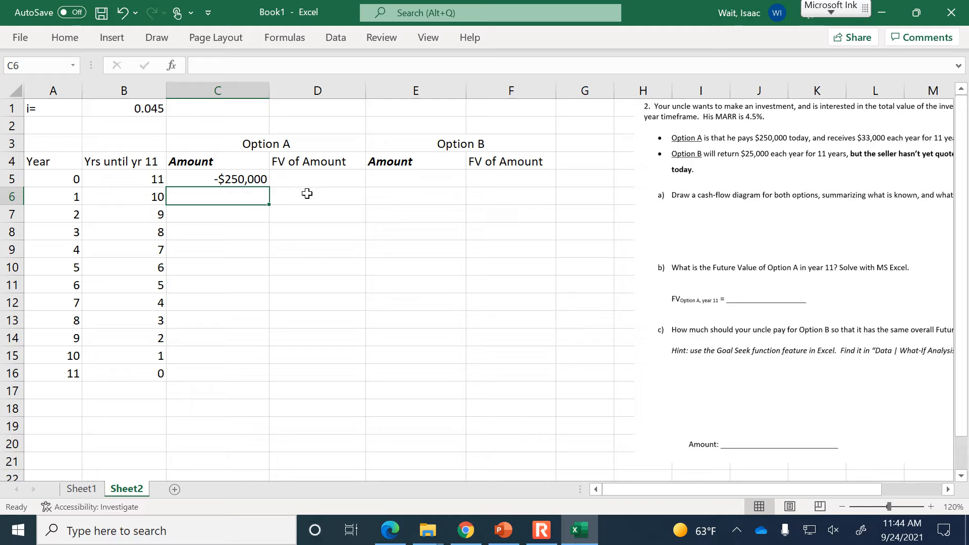
type("33000")
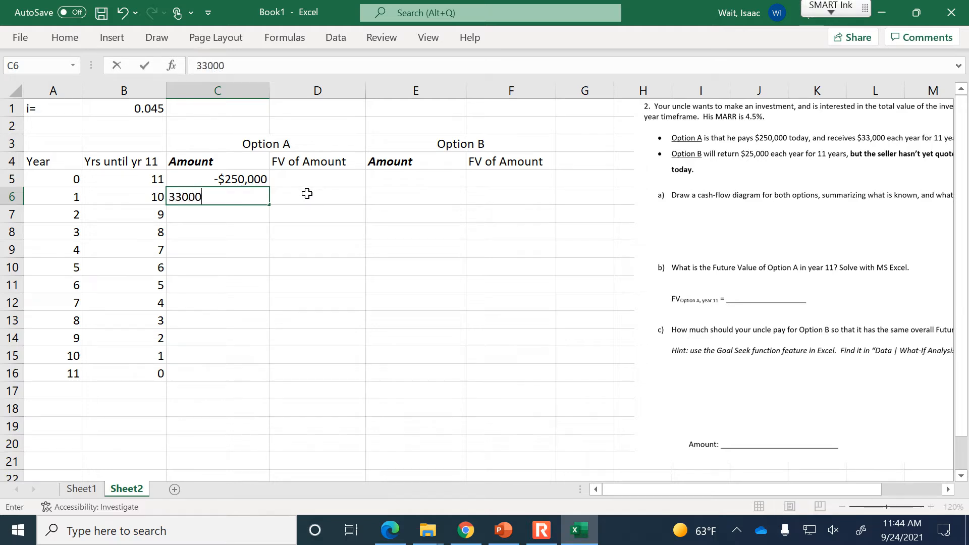
key("Return")
left_click(228, 197)
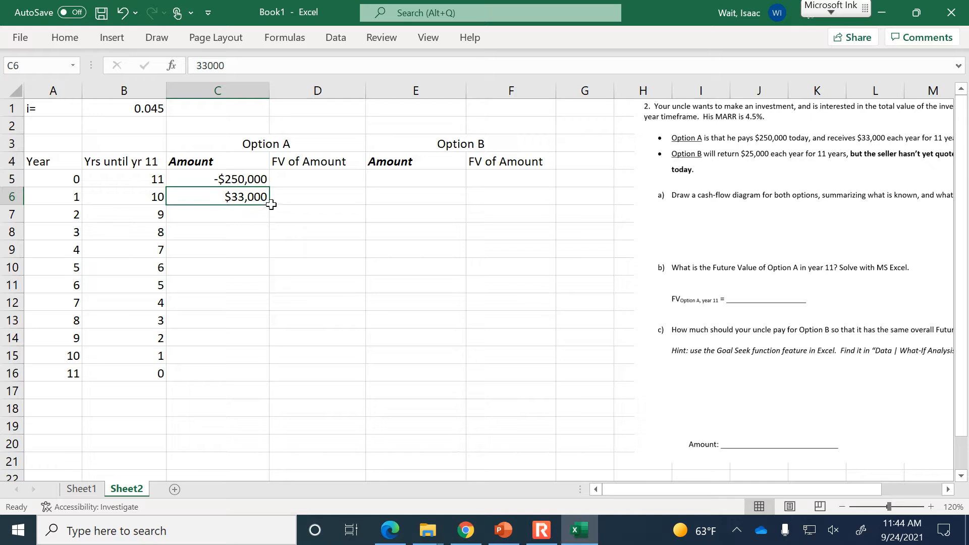
left_click_drag(267, 205, 259, 383)
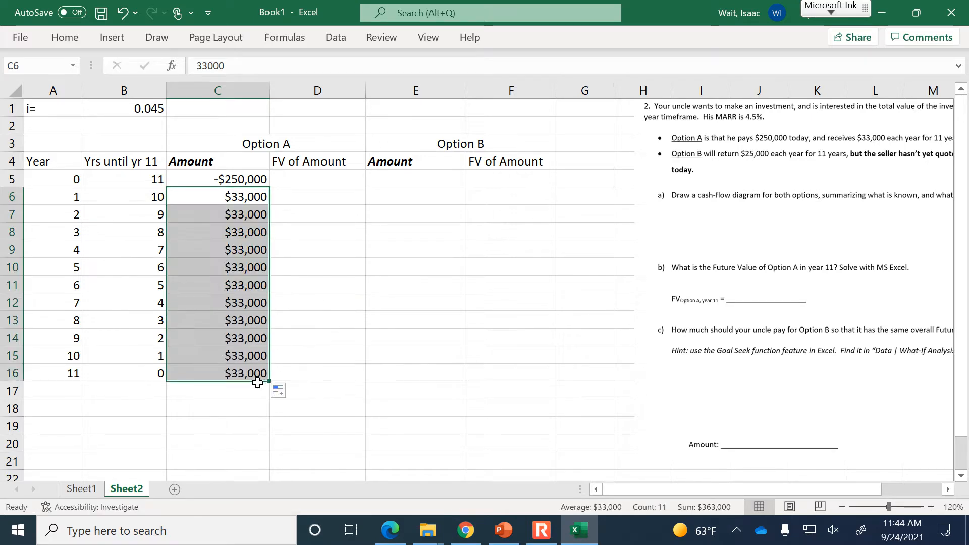
Label the total row "Total FV:" in B18
left_click(124, 408)
type("Total FV:")
key("Tab")
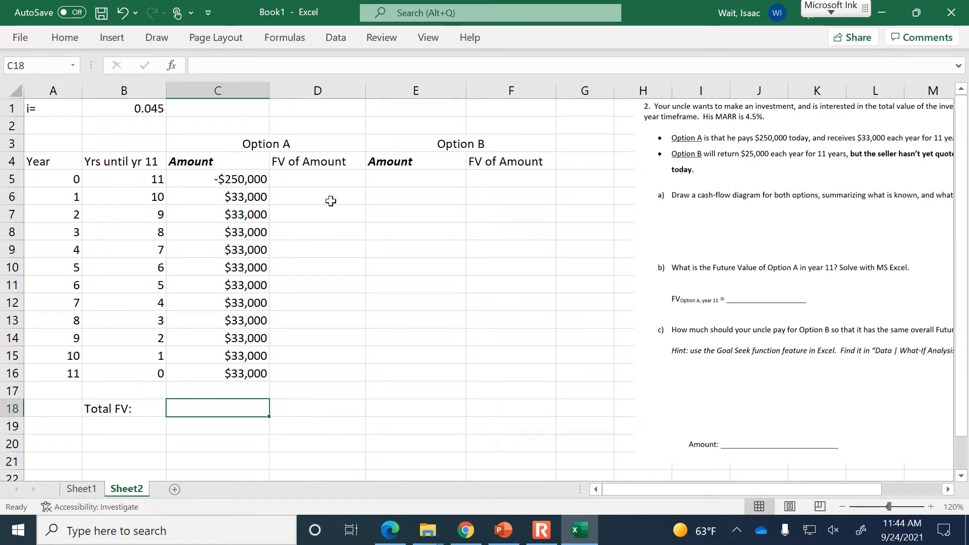
Enter the formula =FV($B$1,B5,,-C5) in D5 for the future value of Option A's year 0 amount
left_click(318, 180)
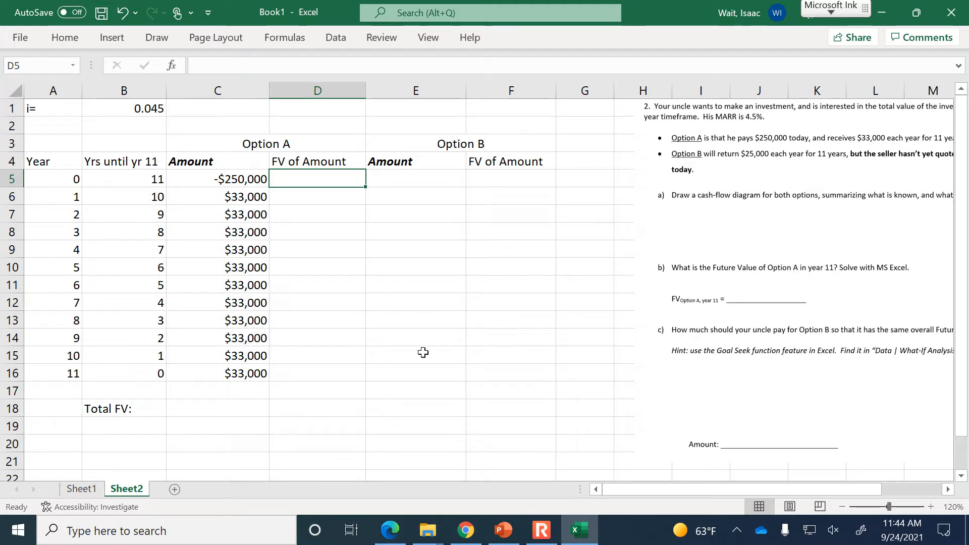
type("=fv(")
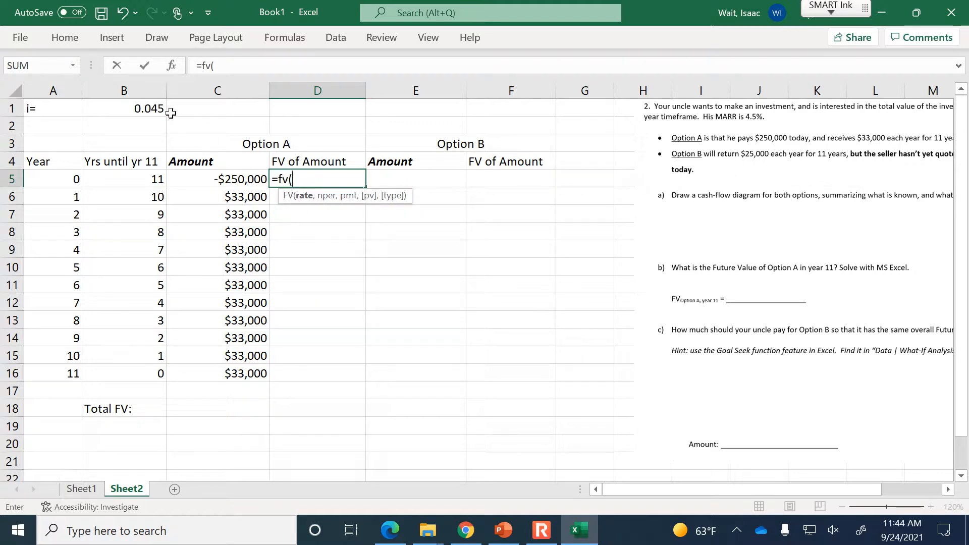
left_click(149, 108)
key("F4")
type(",")
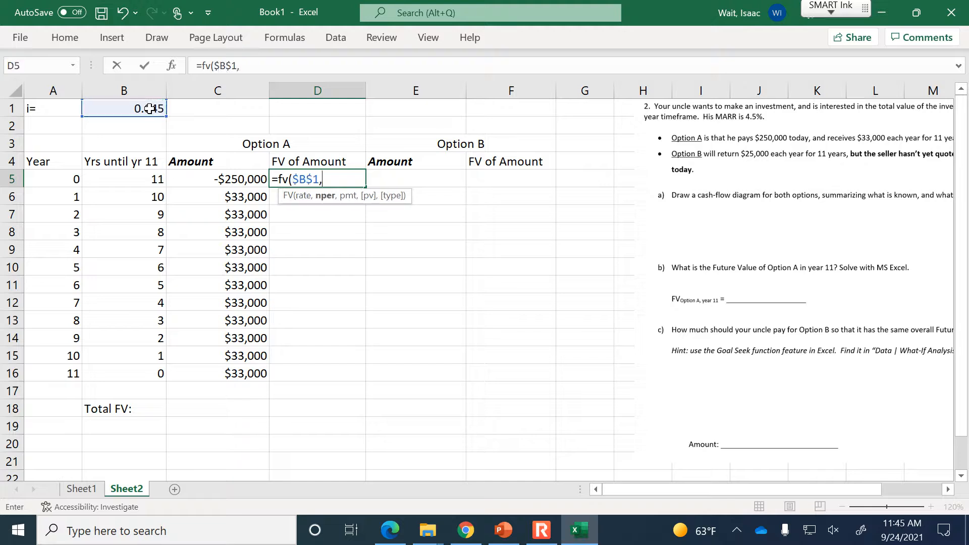
left_click(143, 180)
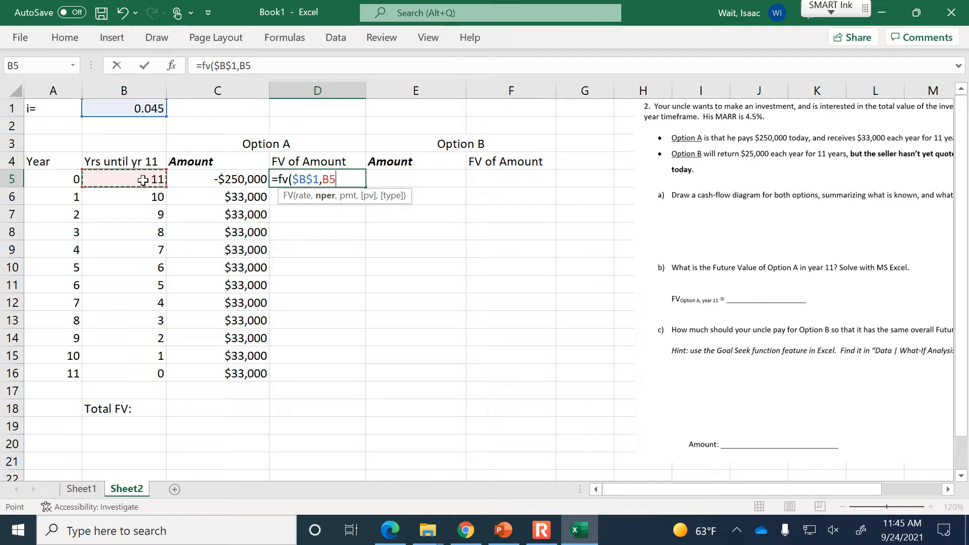
type(",,")
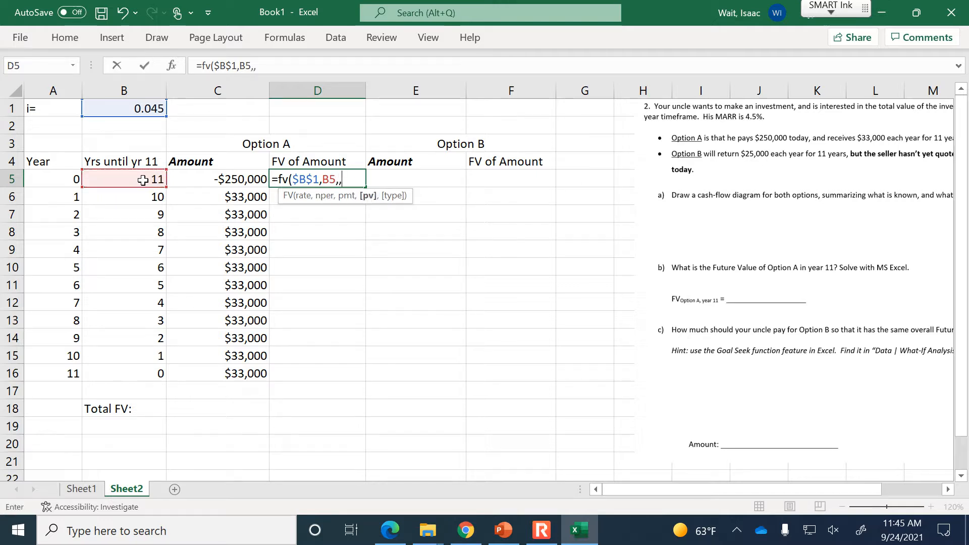
type("-")
left_click(215, 177)
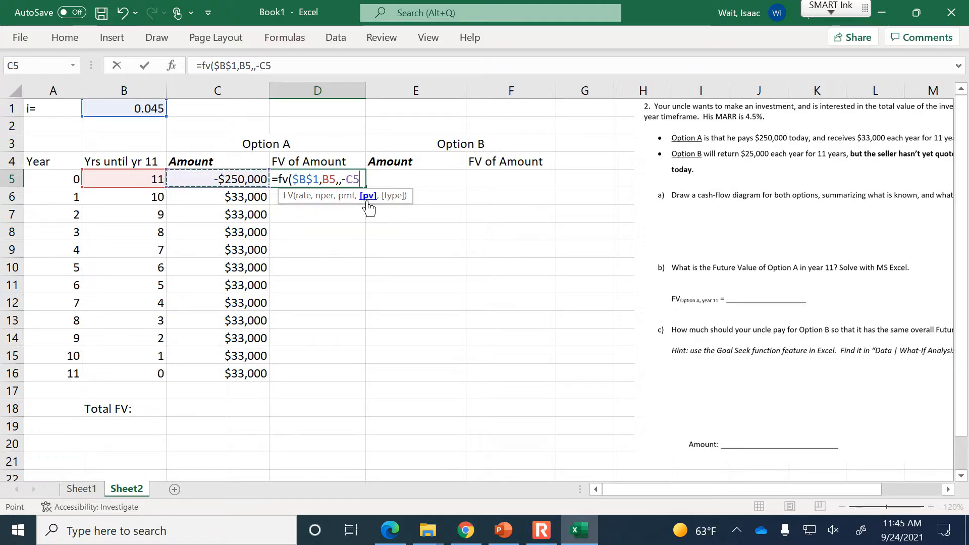
left_click(328, 63)
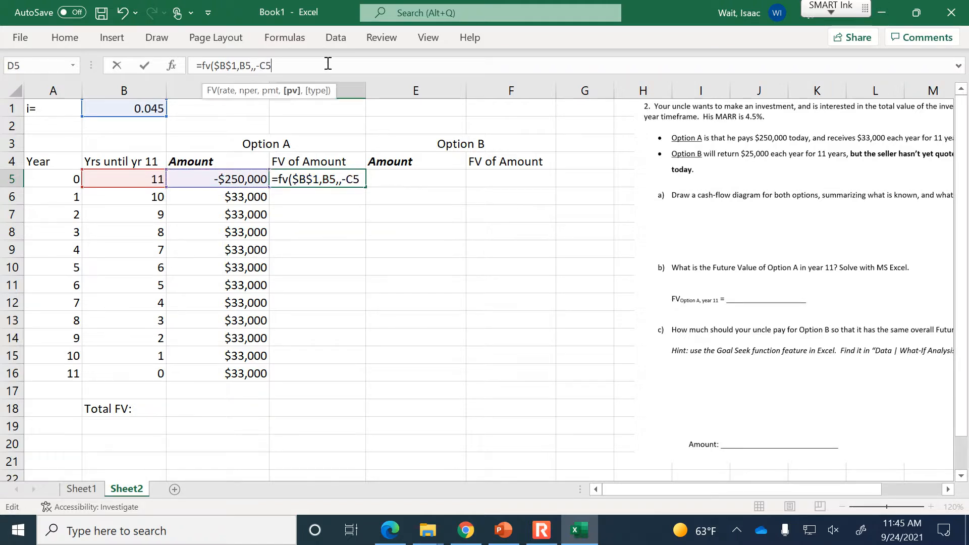
type(")")
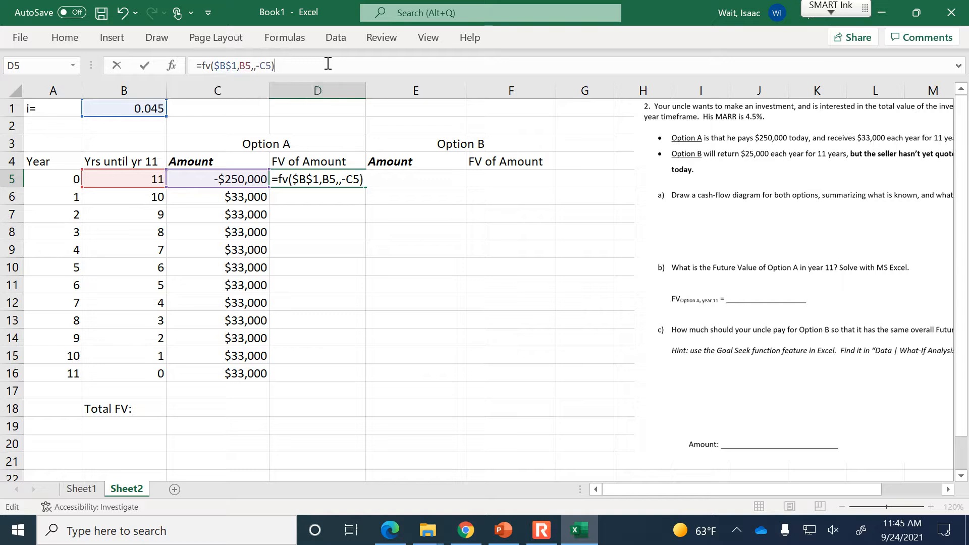
key("Return")
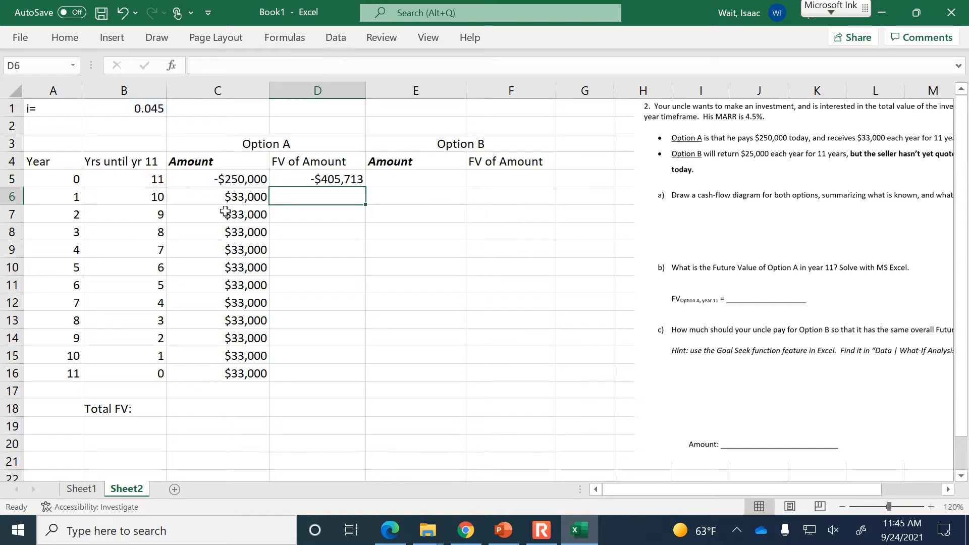
Fill Option A's future value formula from D5 down to D16
left_click(234, 181)
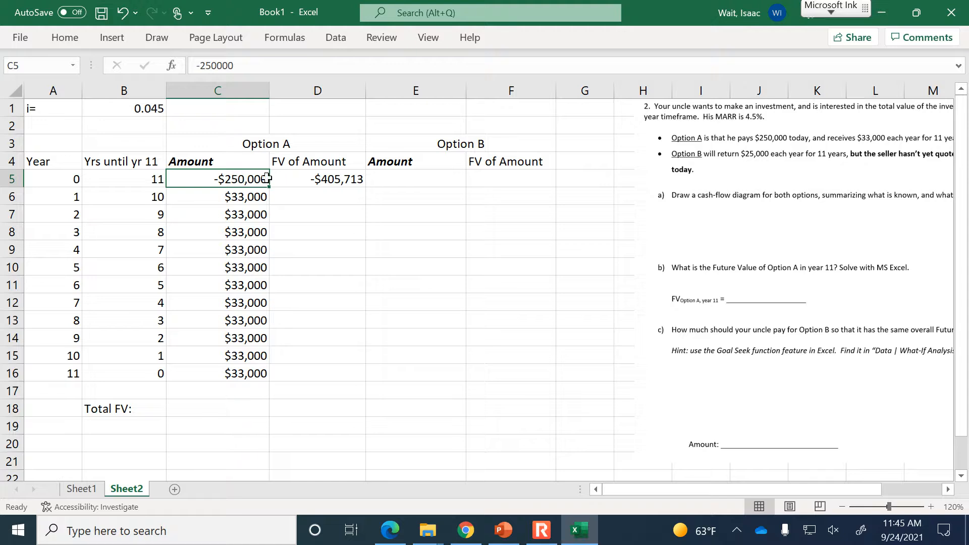
left_click(359, 188)
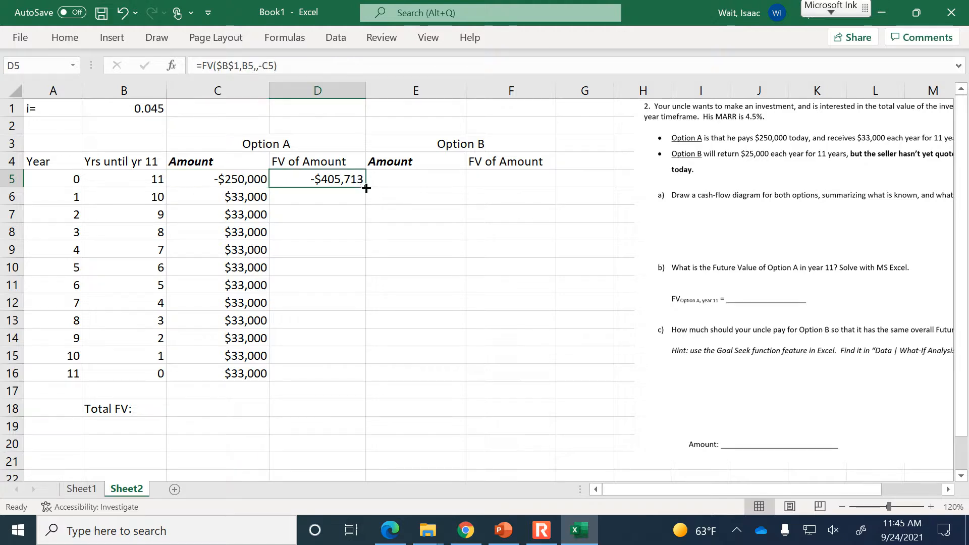
left_click_drag(366, 188, 362, 374)
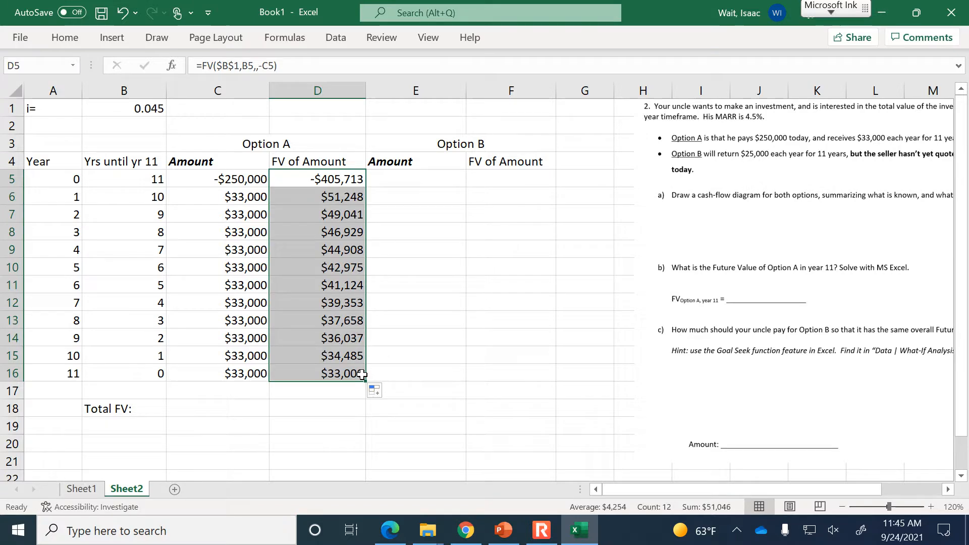
Total Option A's future values in D18 with a SUM of D5:D16
left_click(303, 411)
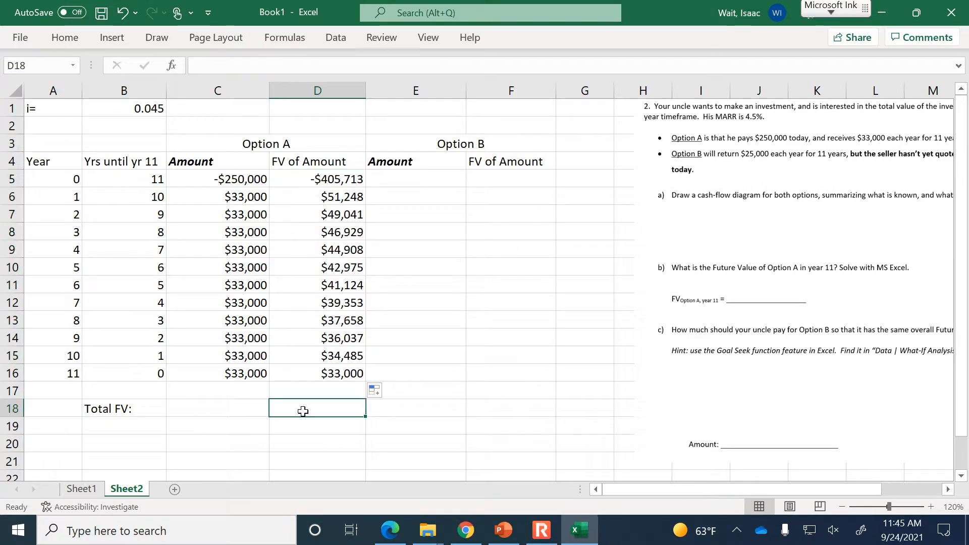
type("=")
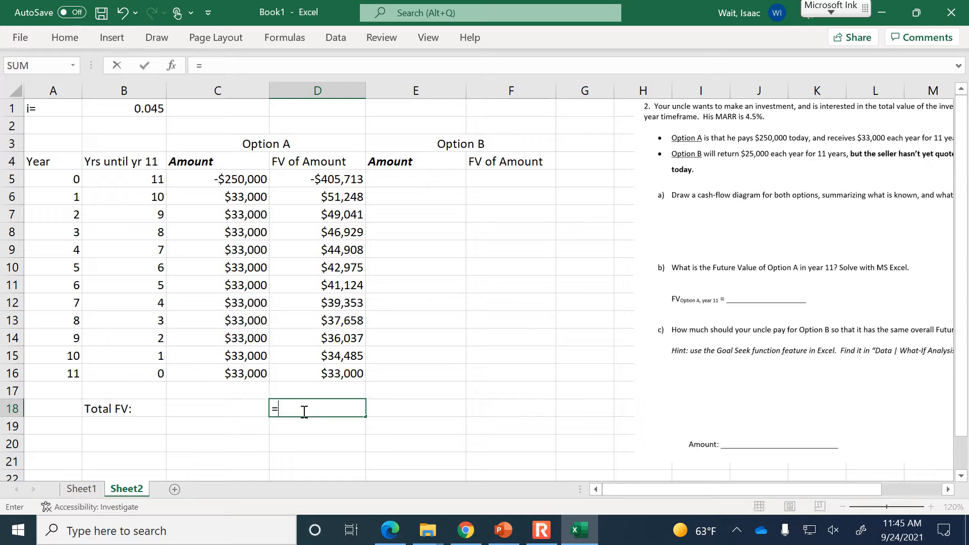
type("sum(")
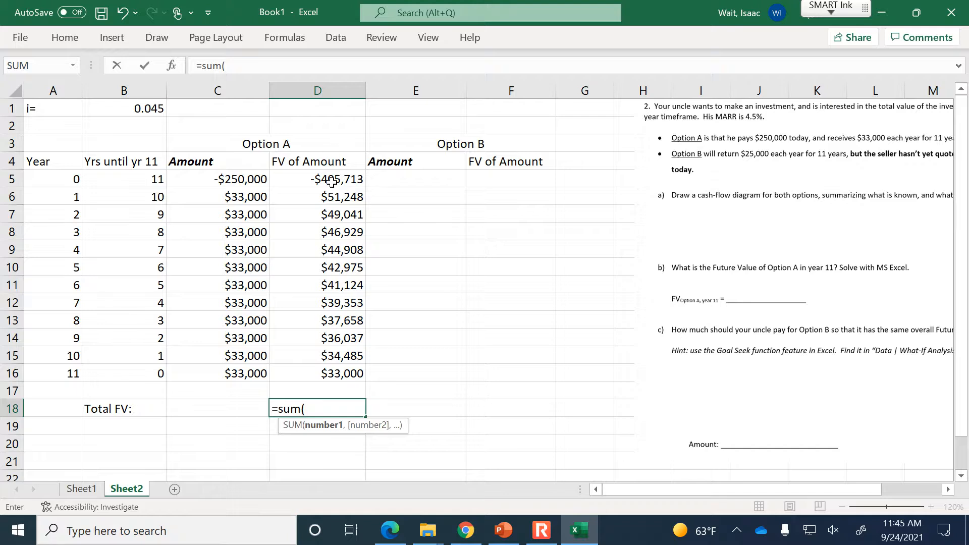
left_click_drag(332, 181, 335, 375)
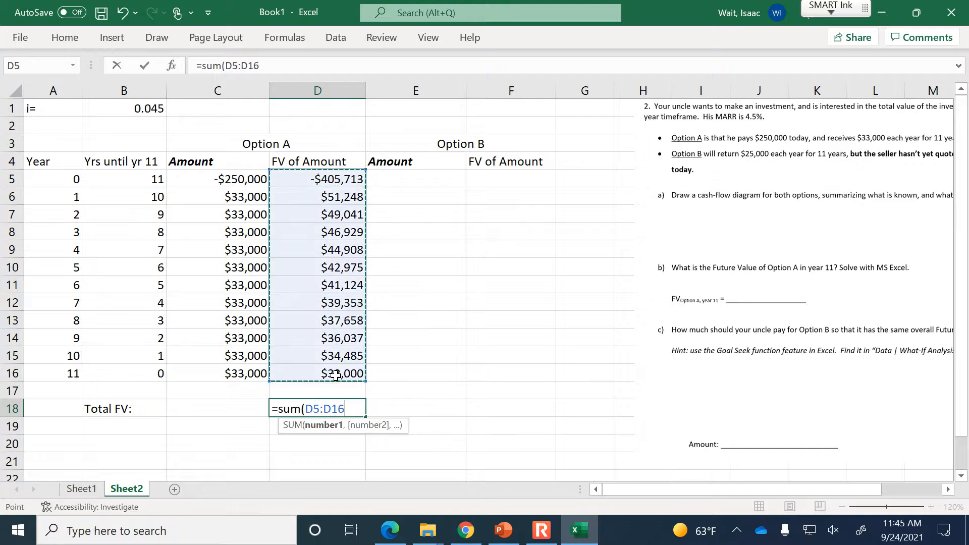
key("Return")
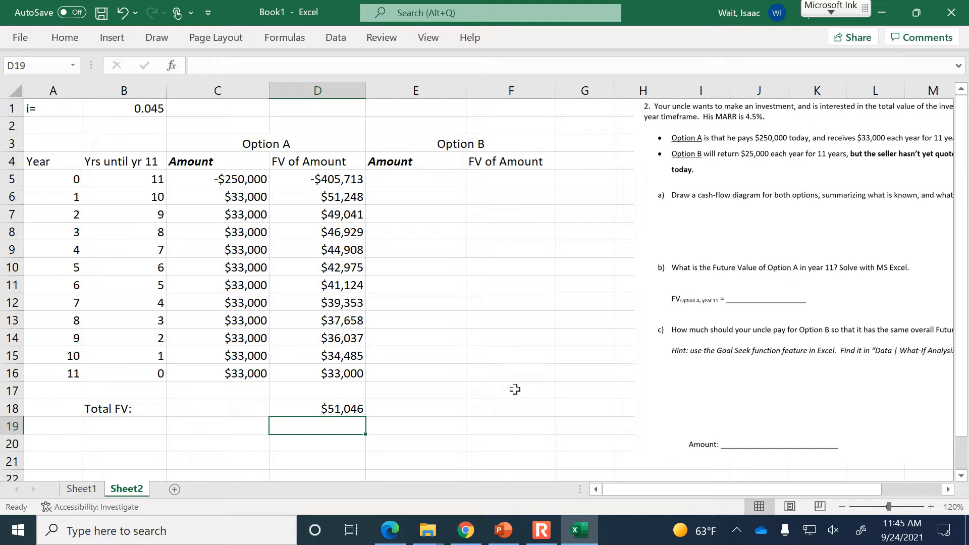
Review Option A's total future value against its initial payment, the interest rate and the yearly receipts
left_click(359, 407)
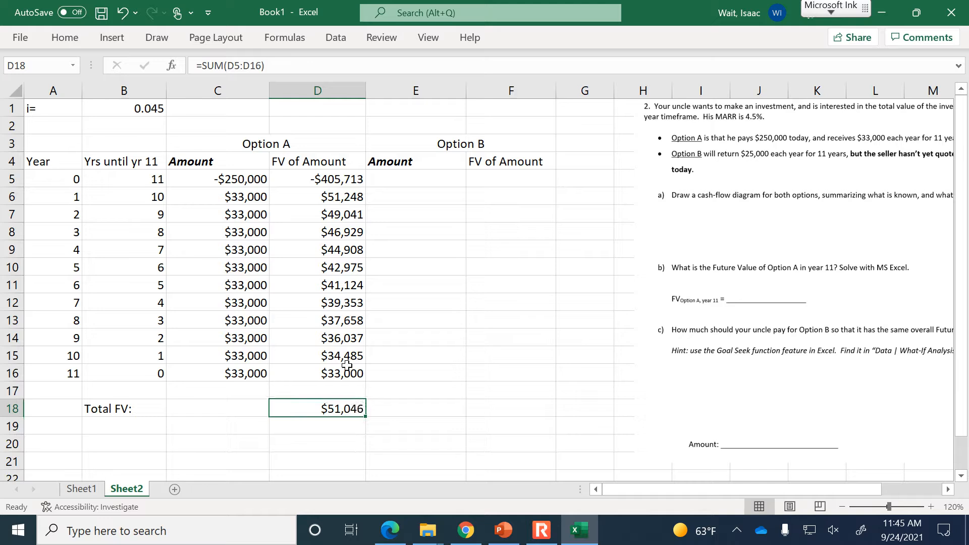
left_click(236, 181)
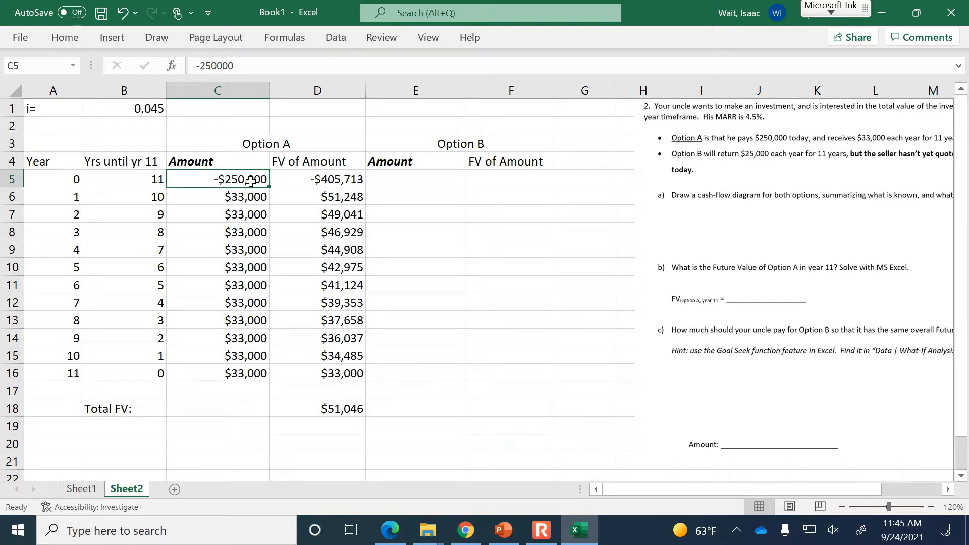
left_click(150, 112)
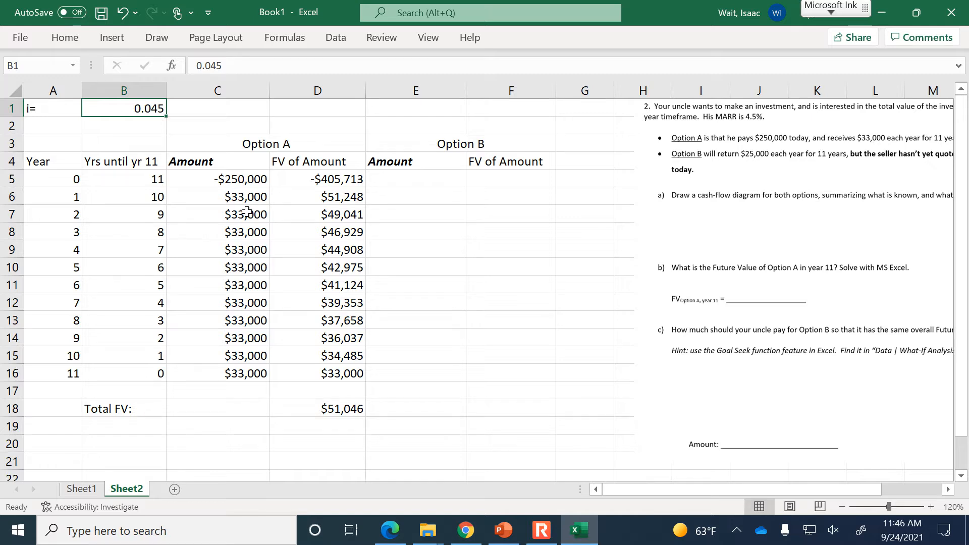
left_click(238, 198)
left_click(243, 215)
left_click(246, 230)
left_click(244, 249)
left_click(244, 267)
left_click(244, 285)
left_click(242, 303)
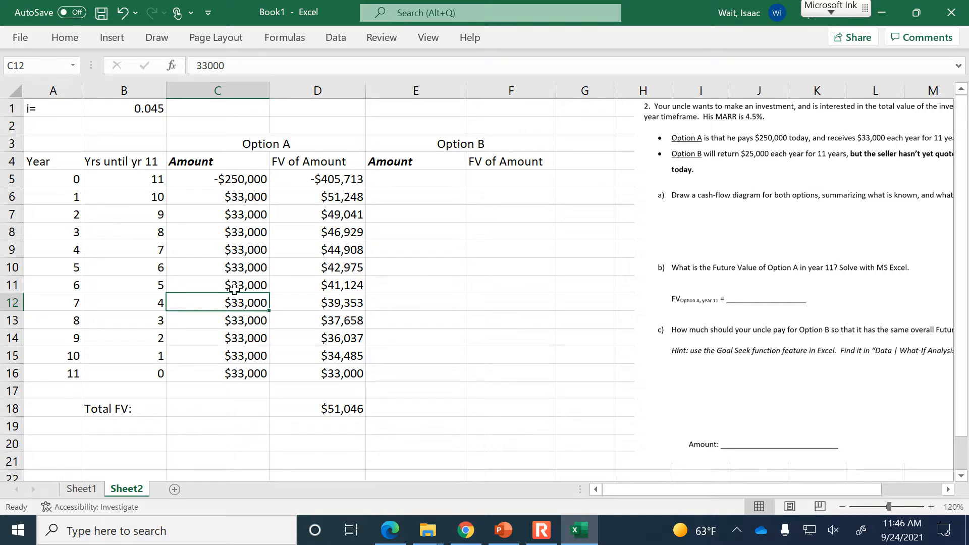
left_click(335, 410)
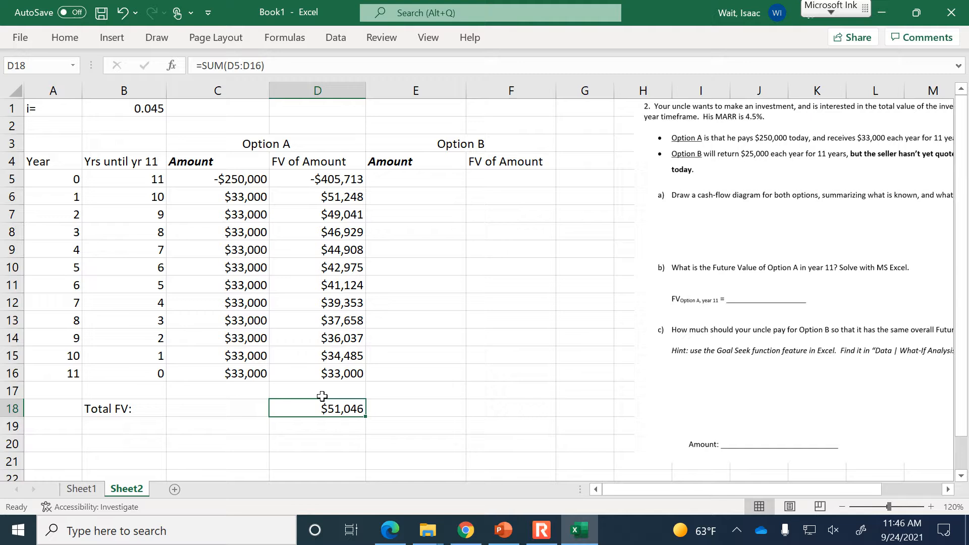
Move the problem statement picture closer to the table so more of its text shows beside column F
left_click_drag(752, 333, 690, 330)
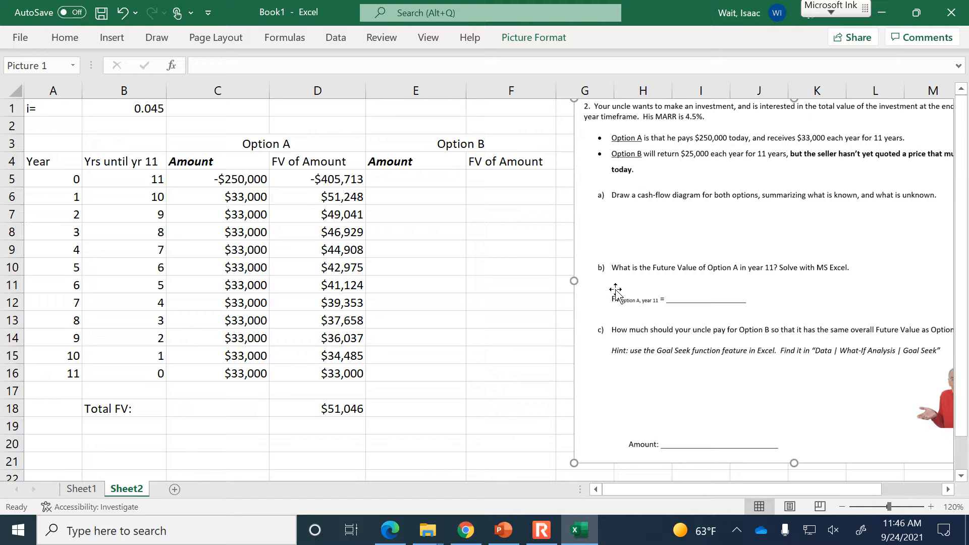
left_click(410, 194)
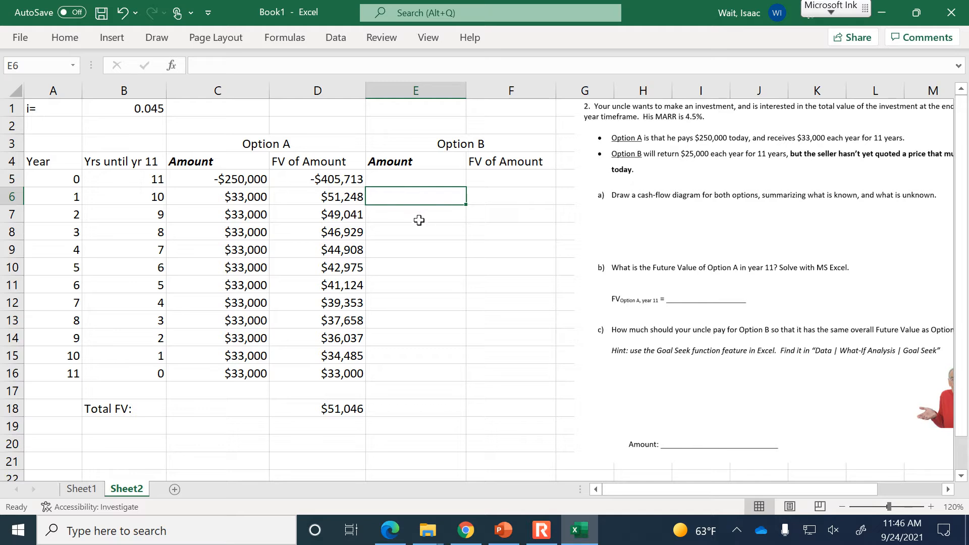
mouse_move(722, 348)
left_mouse_down()
mouse_move(684, 403)
mouse_move(723, 369)
mouse_move(716, 356)
left_mouse_up()
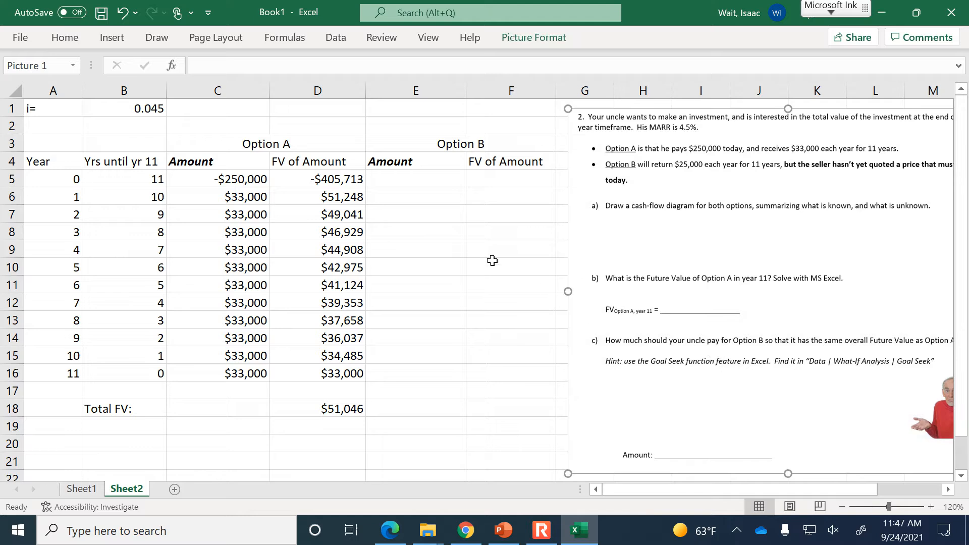
Enter Option B's yearly receipt of 25000 in E6 and fill it down to E16
left_click(435, 200)
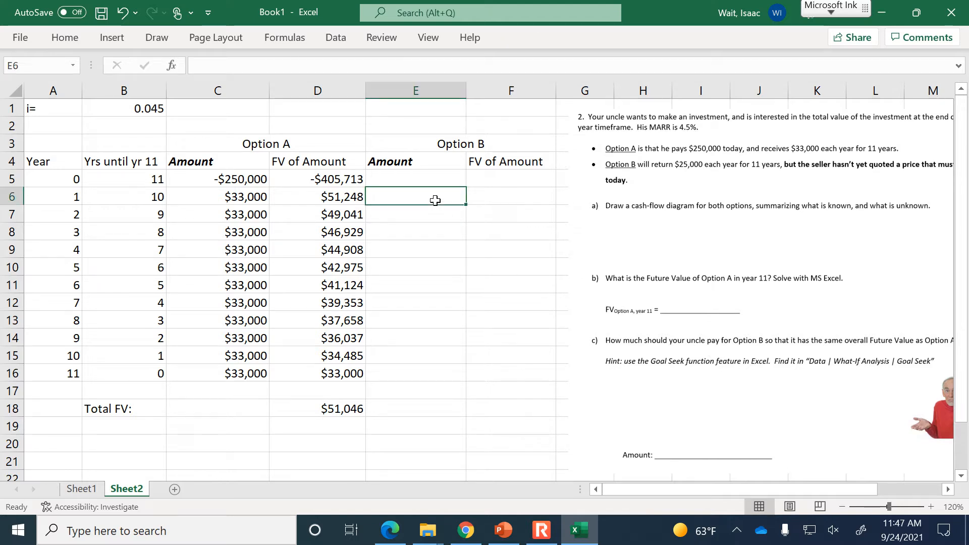
type("250")
key("Return")
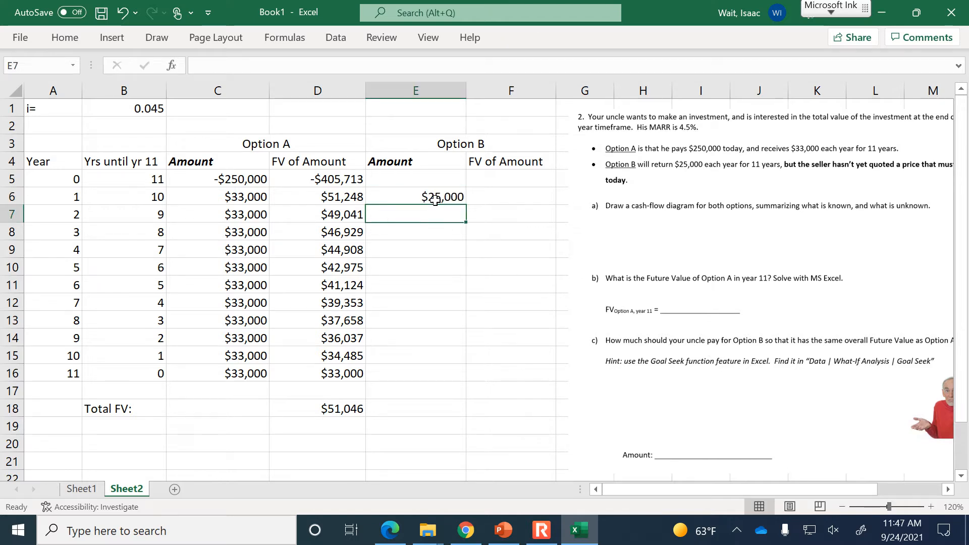
left_click(435, 200)
left_click_drag(465, 204, 447, 377)
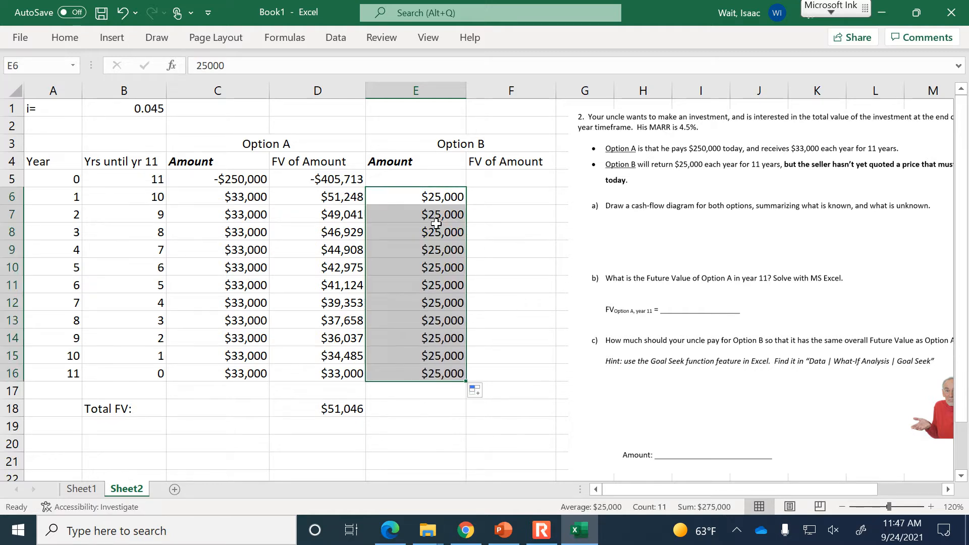
Enter a trial initial payment of -100000 for Option B in E5
left_click(455, 177)
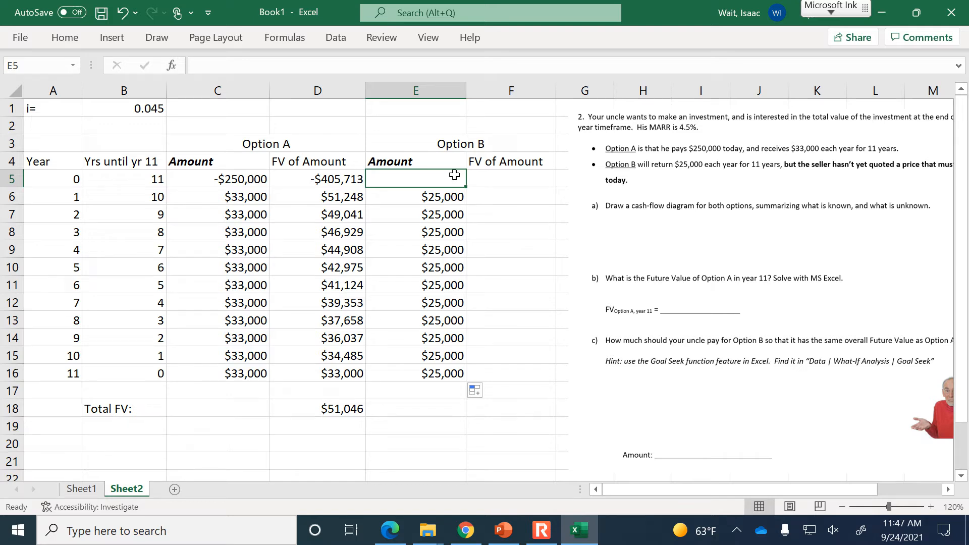
type("-10000")
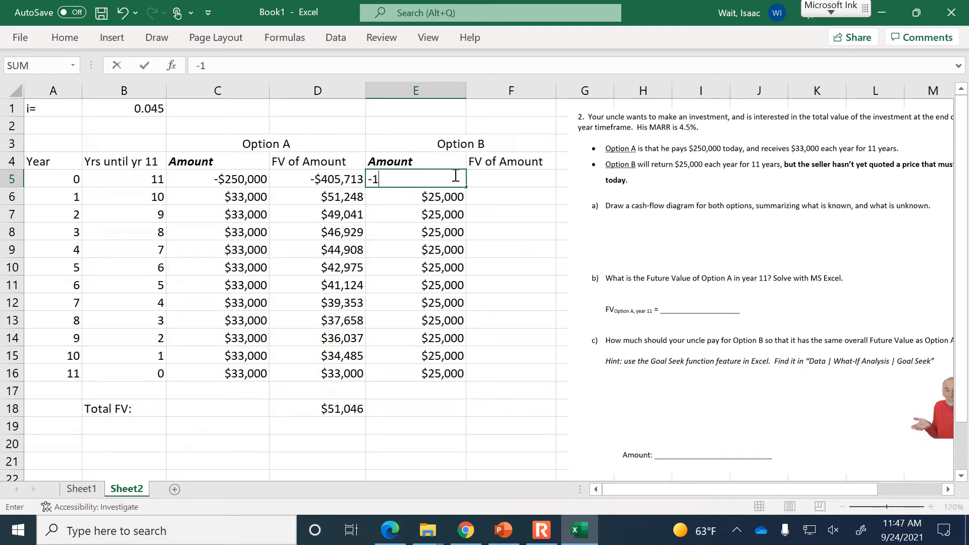
key("Return")
left_click(454, 174)
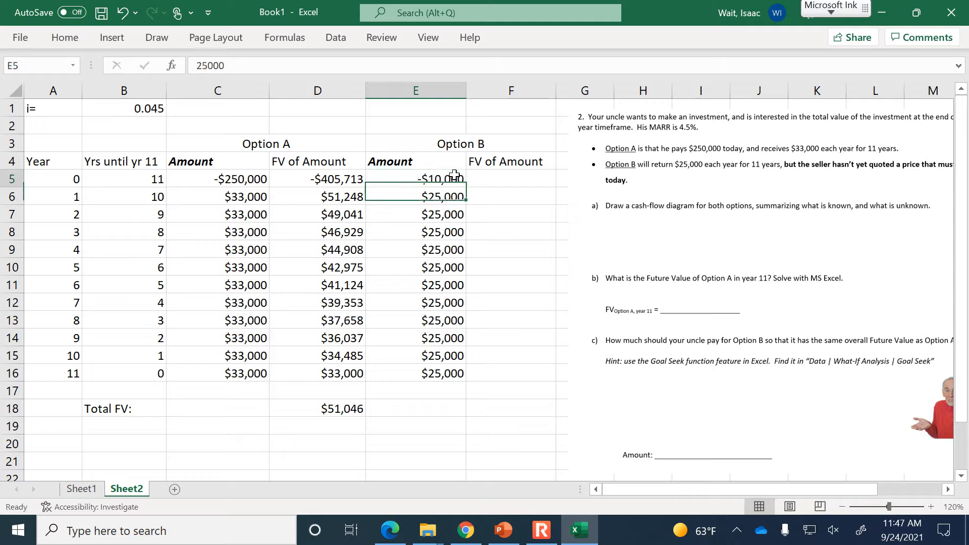
left_click(559, 68)
type("0")
key("Return")
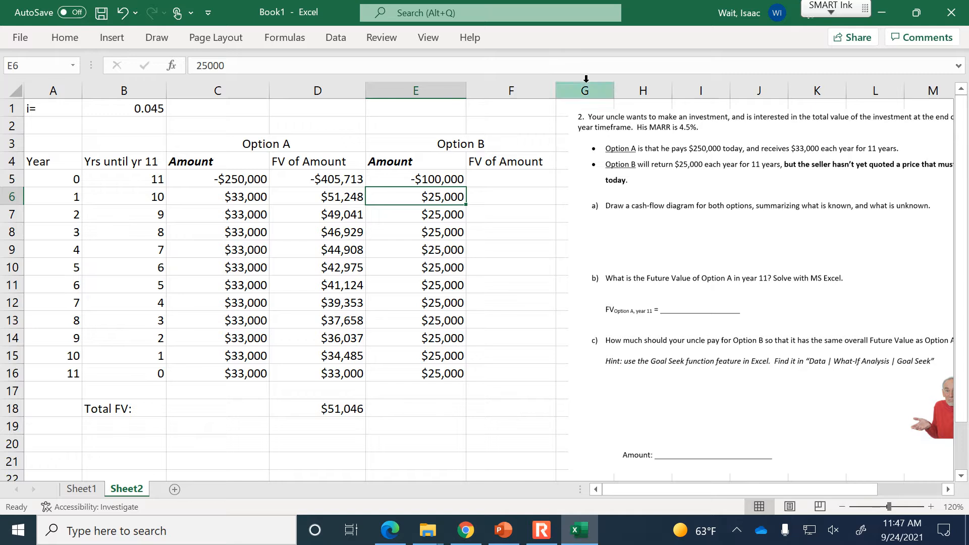
Enter =FV($B$1,B5,,-E5) in F5 to calculate the future value of Option B's initial payment
left_click(512, 183)
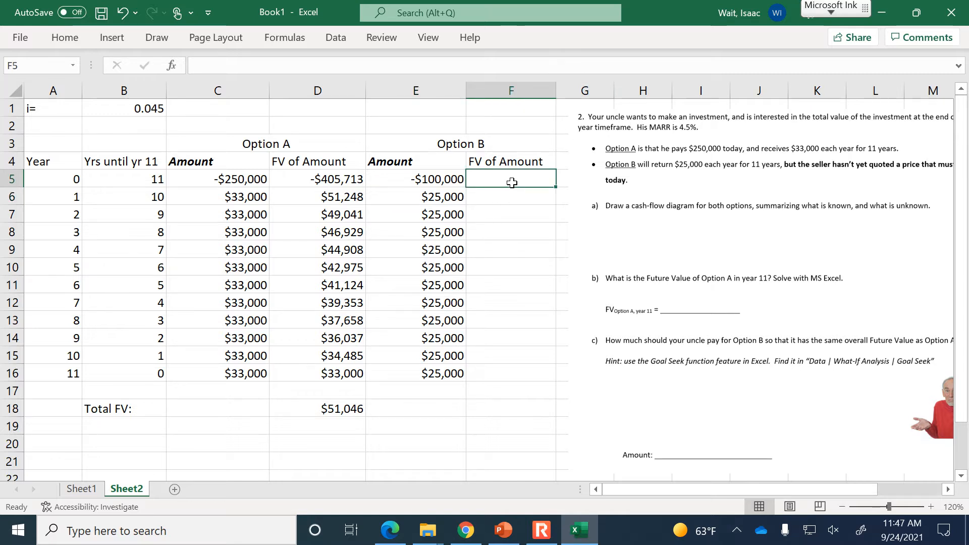
type("=fv)")
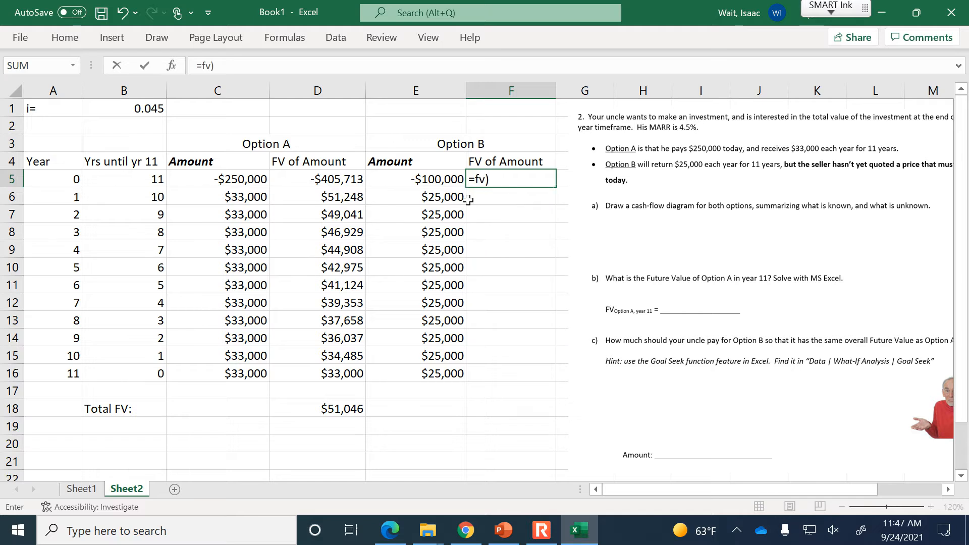
key("BackSpace")
type("(")
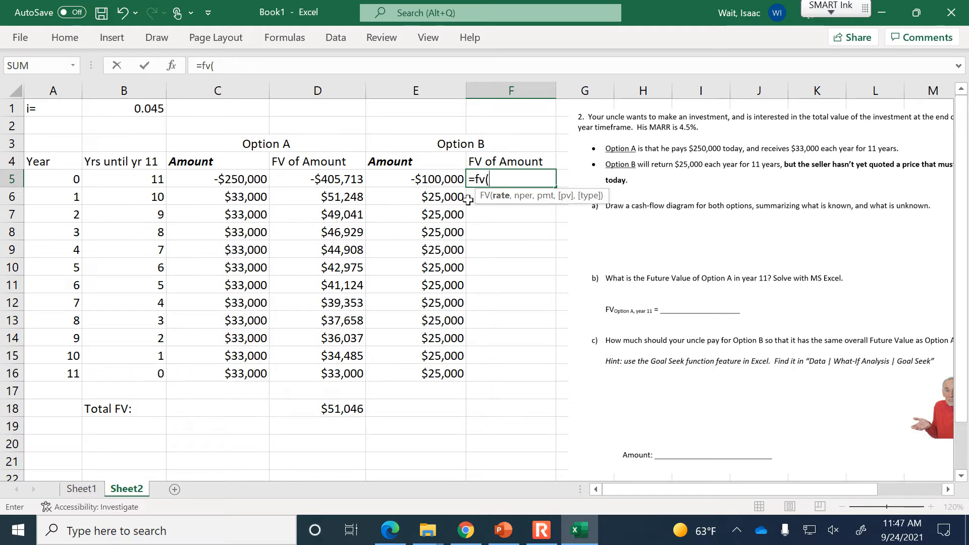
left_click(145, 109)
key("F4")
type(",")
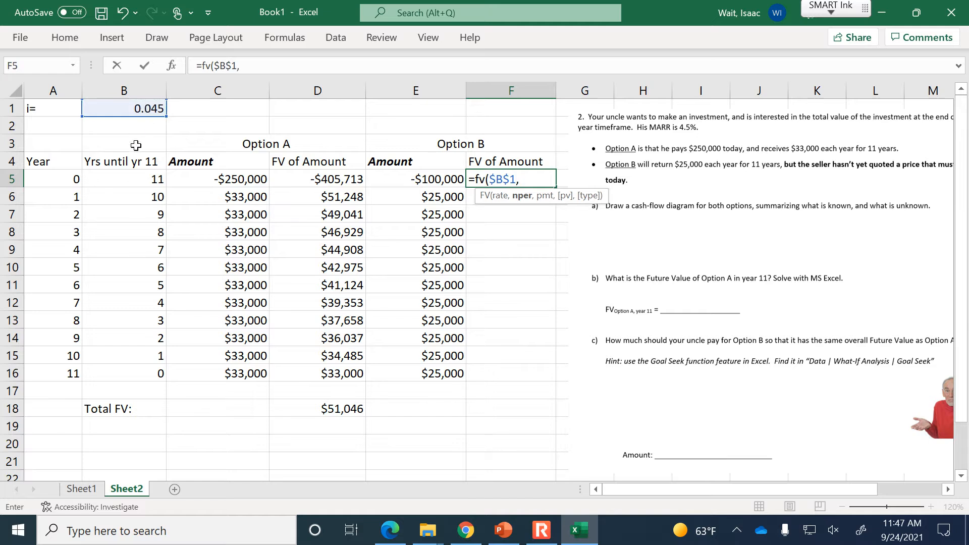
left_click(126, 181)
type(",,")
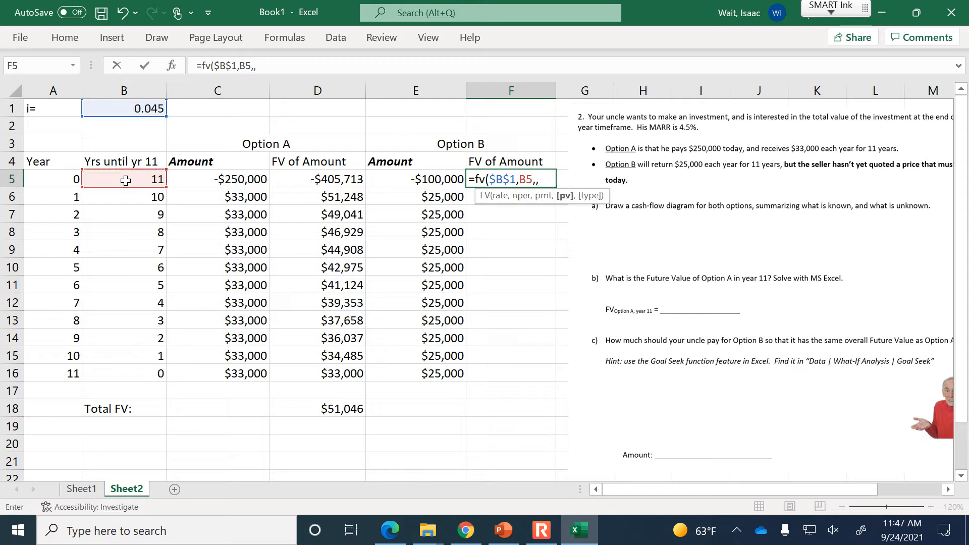
type("-")
left_click(398, 178)
type(")")
key("Return")
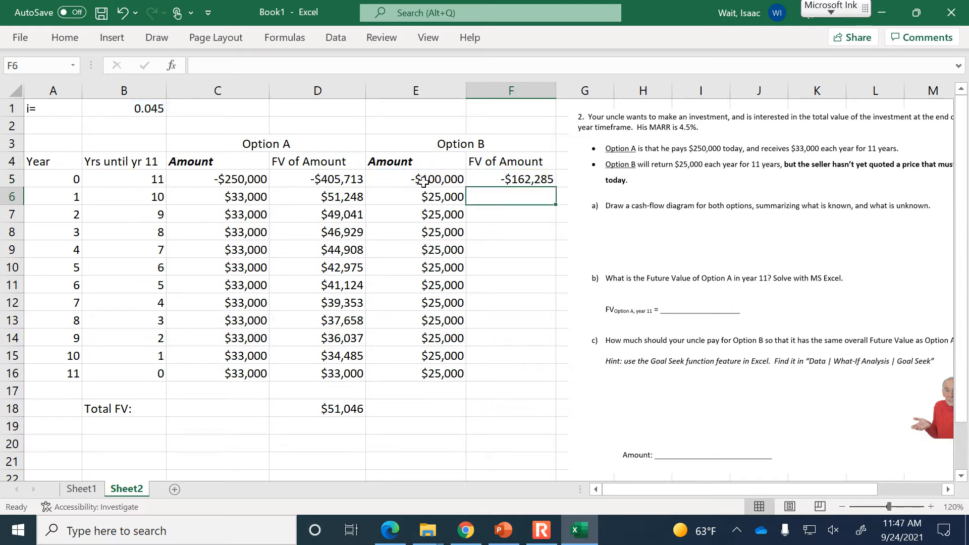
Fill the future value formula from F5 down to F16 for all of Option B's years
left_click(424, 179)
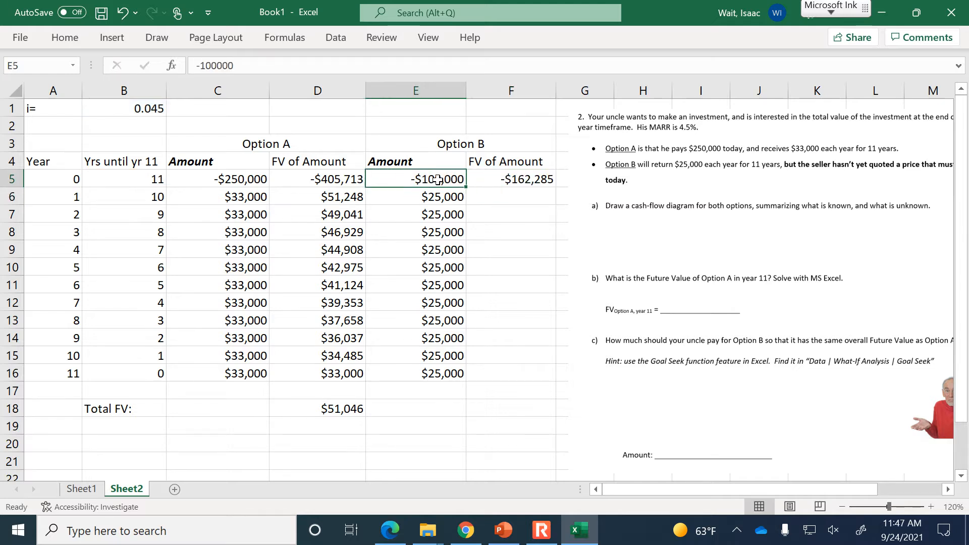
left_click(527, 180)
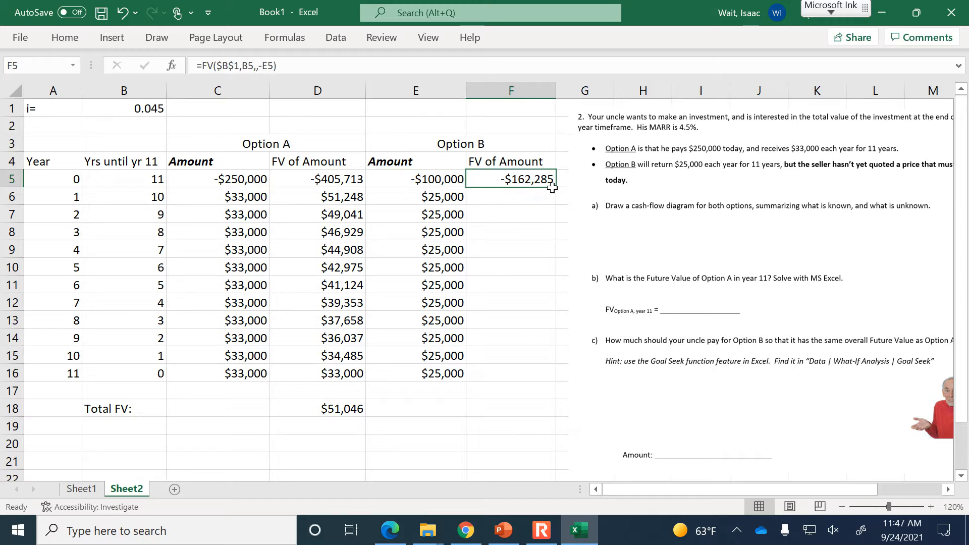
left_click_drag(556, 188, 533, 381)
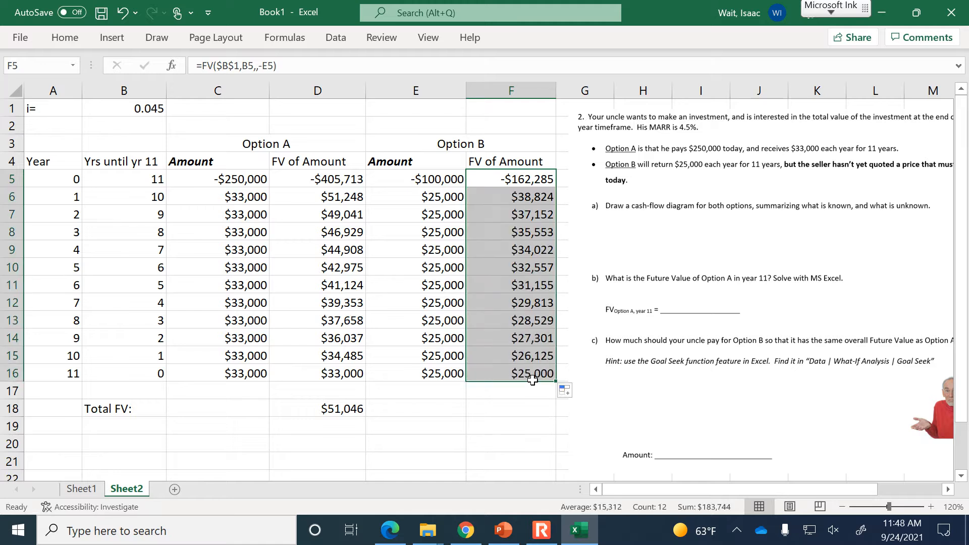
Total Option B's future values with =SUM(F5:F16) in F18 and move the problem statement picture slightly away from column F
left_click(502, 409)
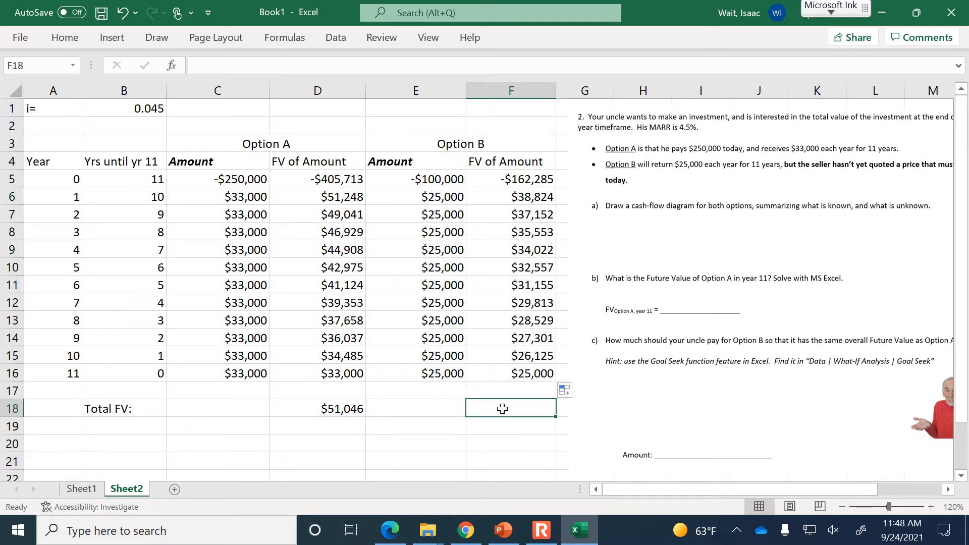
type("=su,m")
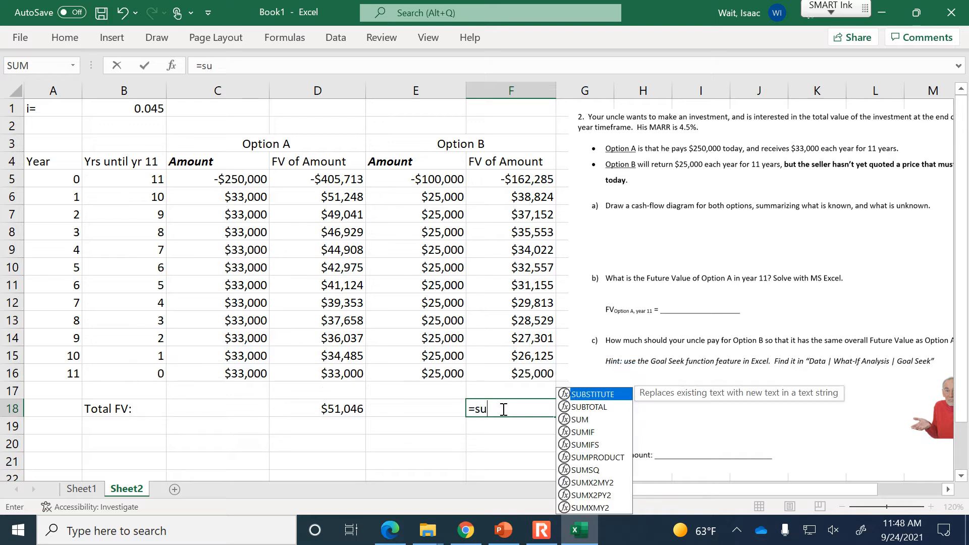
key("BackSpace")
key("BackSpace")
type("m(")
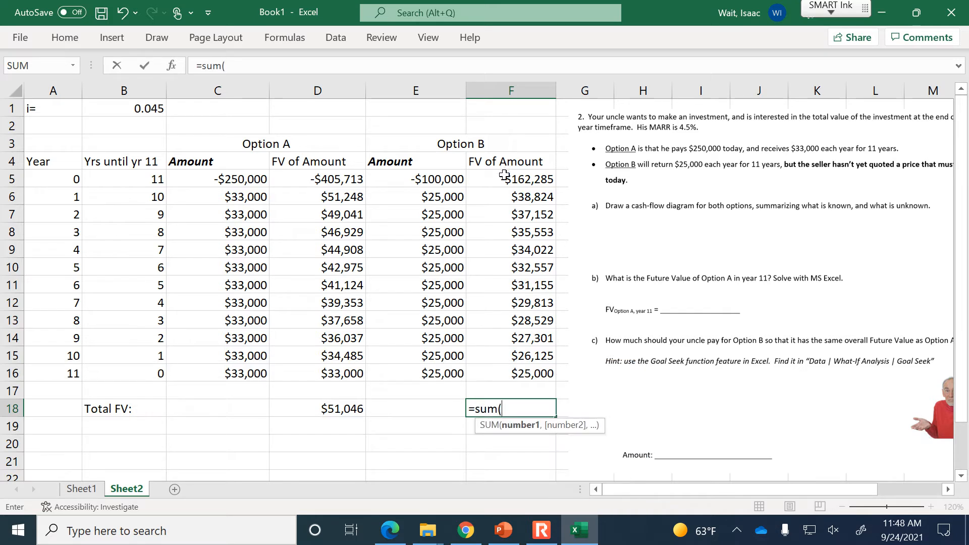
left_click_drag(508, 178, 507, 367)
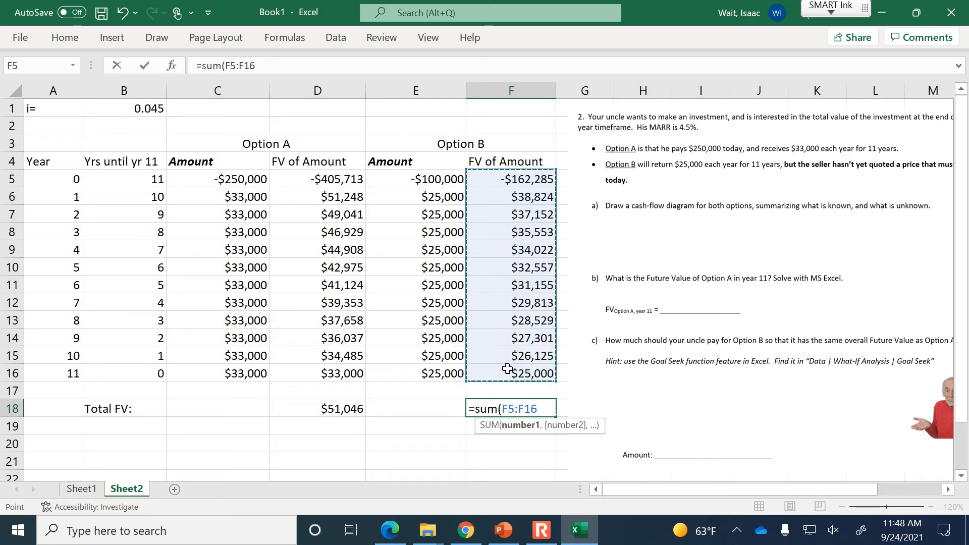
type(")")
key("Return")
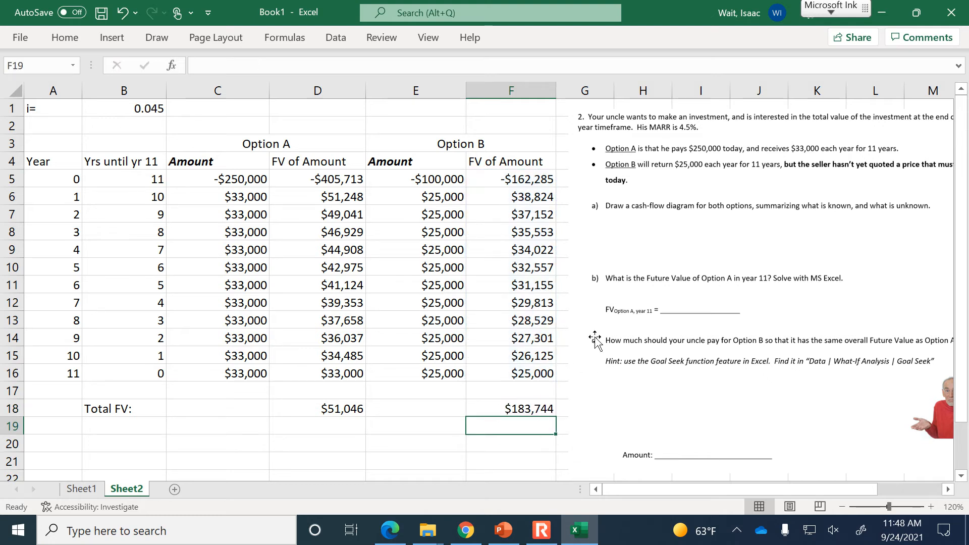
left_click_drag(637, 322, 659, 322)
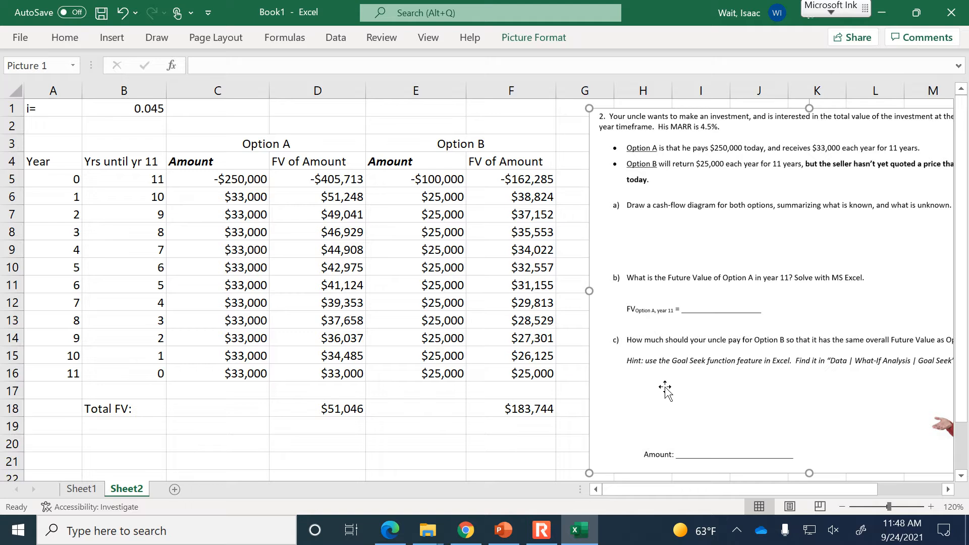
Compare Option B's total future value in F18 with Option A's in D18 and the trial initial payment in E5
left_click(435, 182)
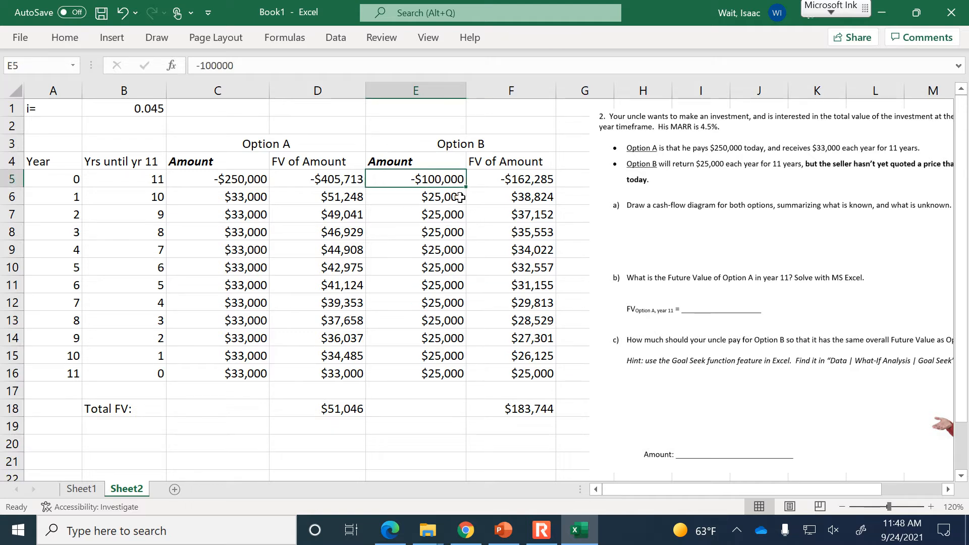
left_click(527, 411)
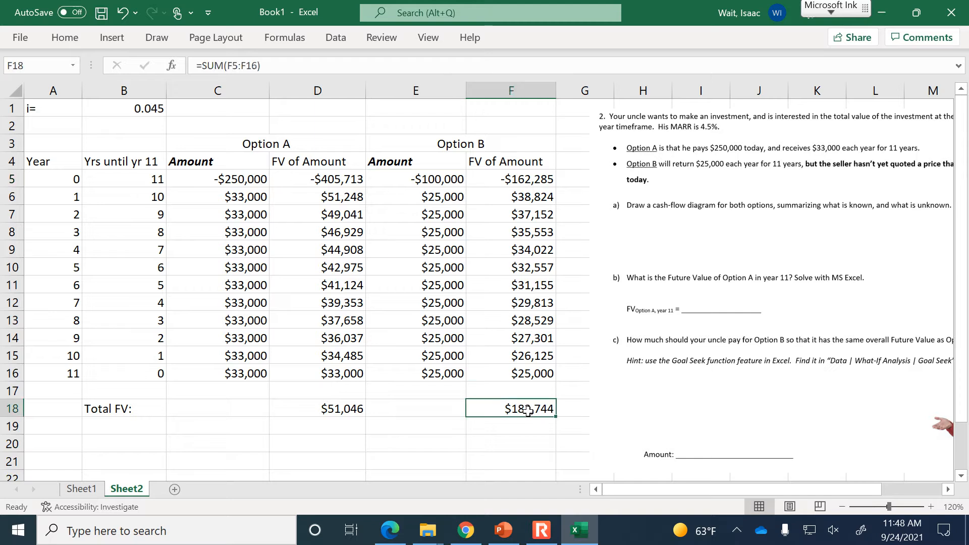
left_click(327, 411)
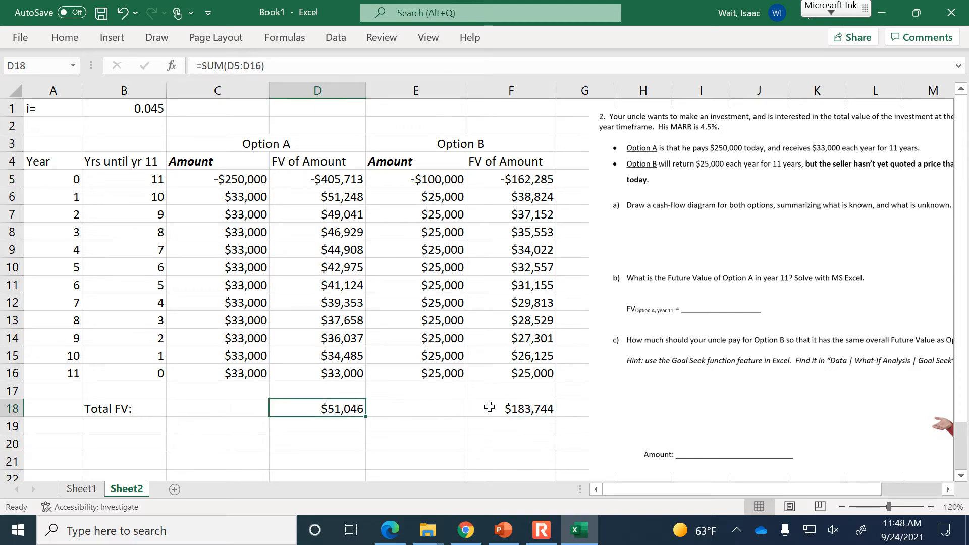
left_click(526, 410)
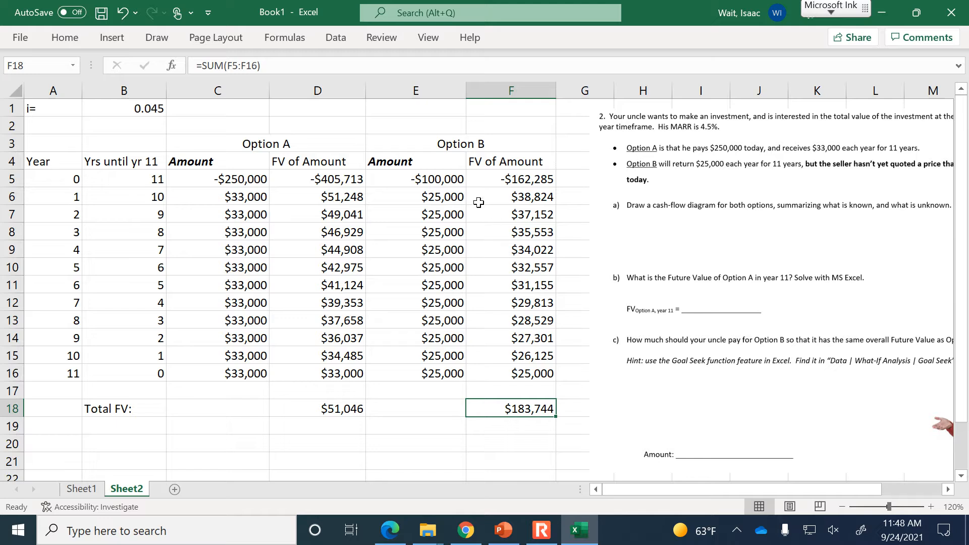
left_click(437, 182)
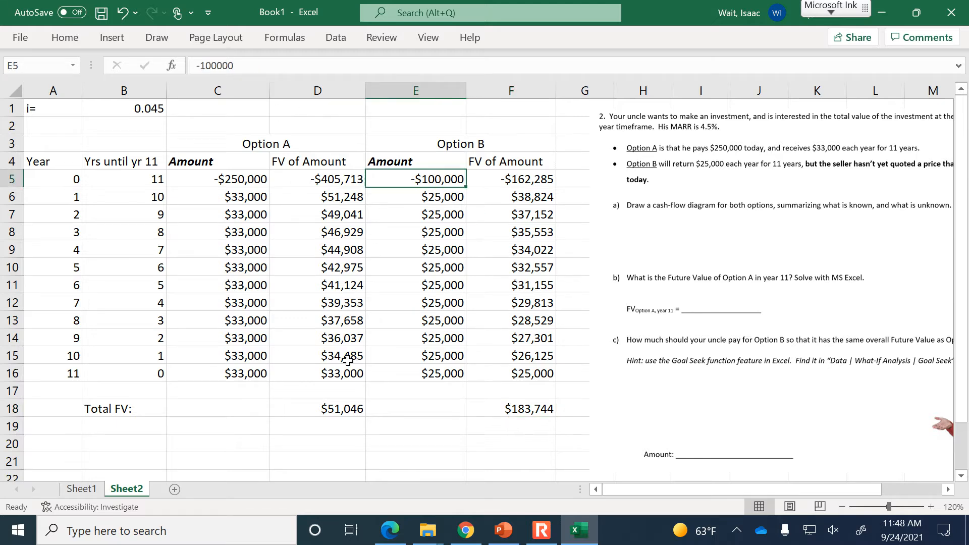
left_click(351, 406)
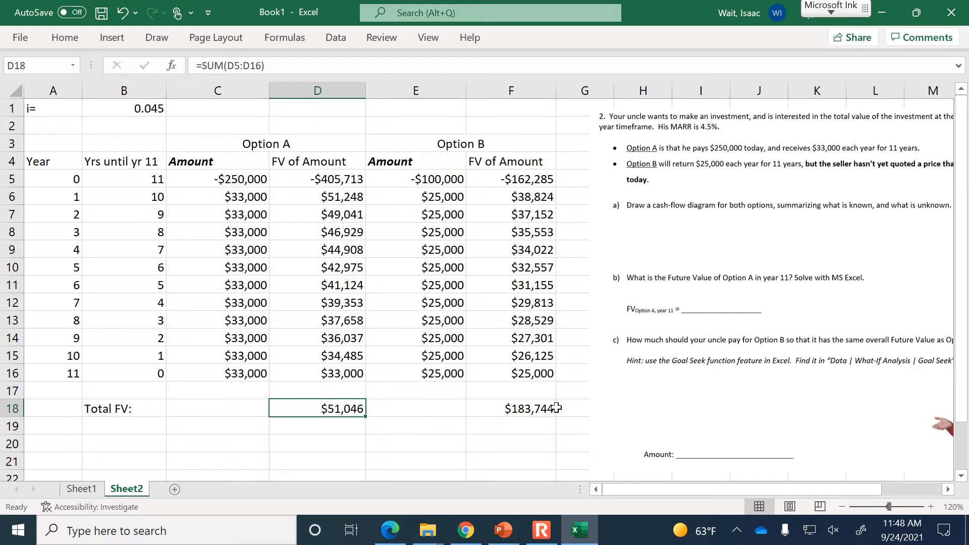
left_click(533, 405)
left_click(348, 408)
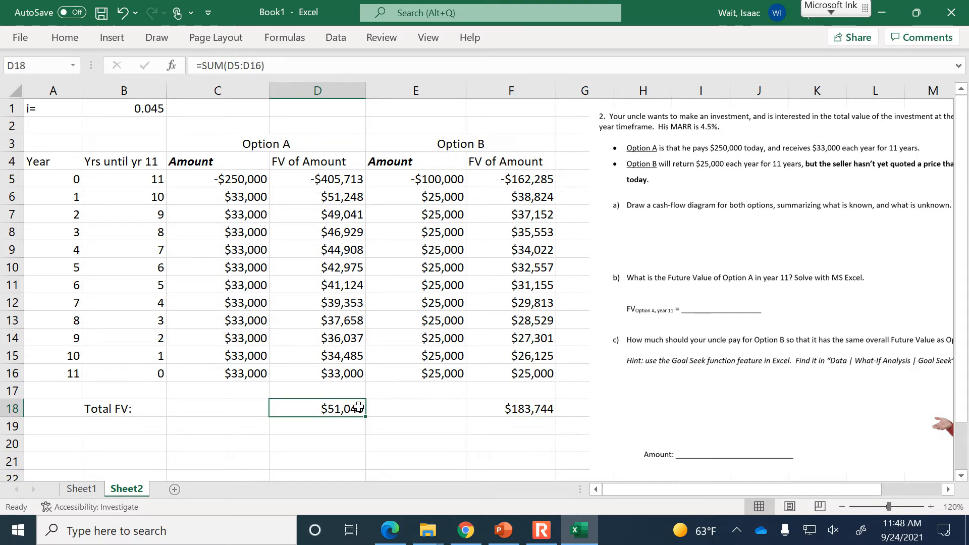
left_click(513, 406)
Try an initial payment of -120000 for Option B in E5 and check its total future value
left_click(442, 180)
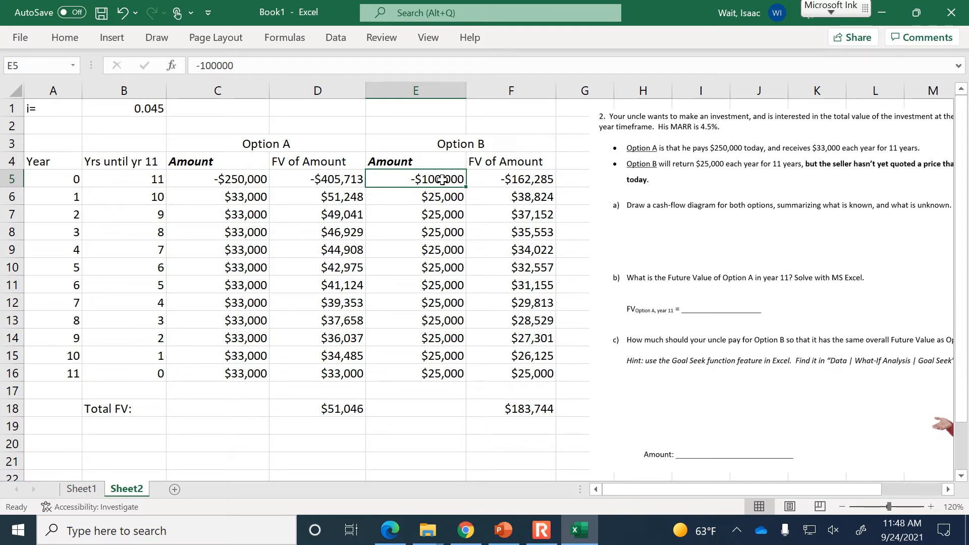
type("-120000")
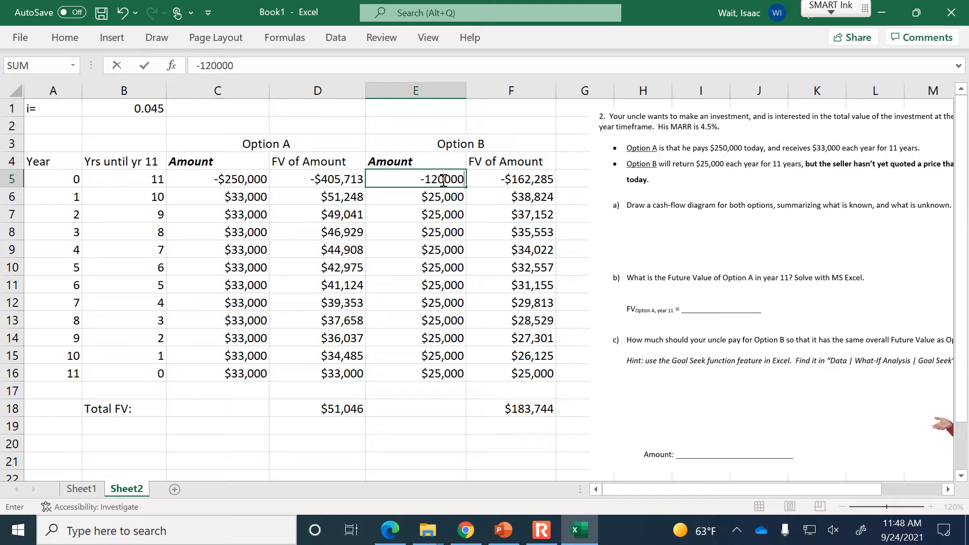
key("Return")
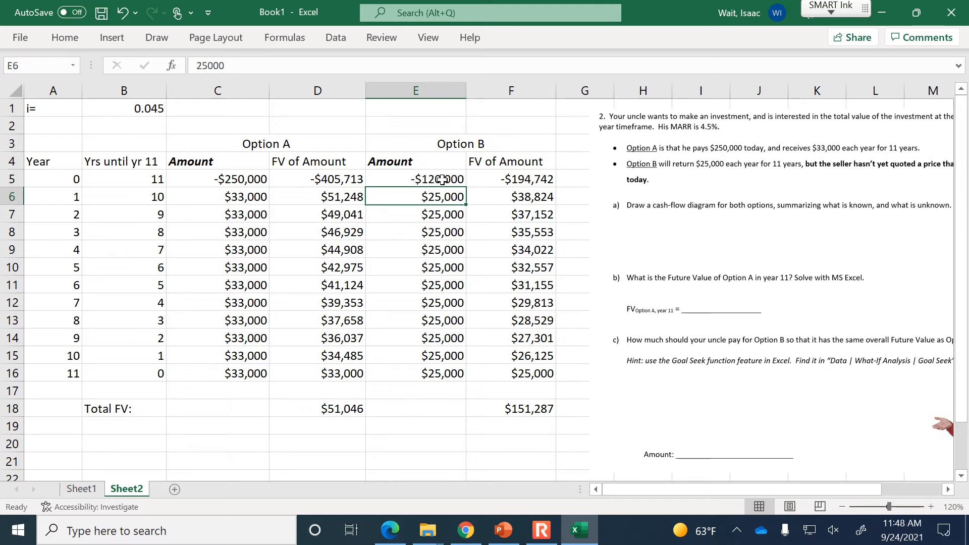
left_click(544, 412)
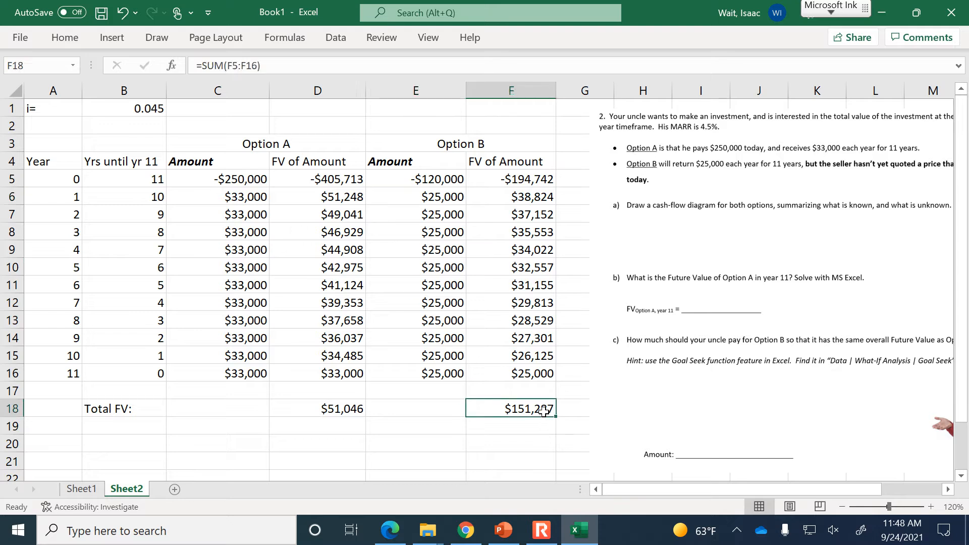
Set Option B's trial initial payment in E5 to -$150,000 and compare the two options' total future values
left_click(443, 180)
type("-")
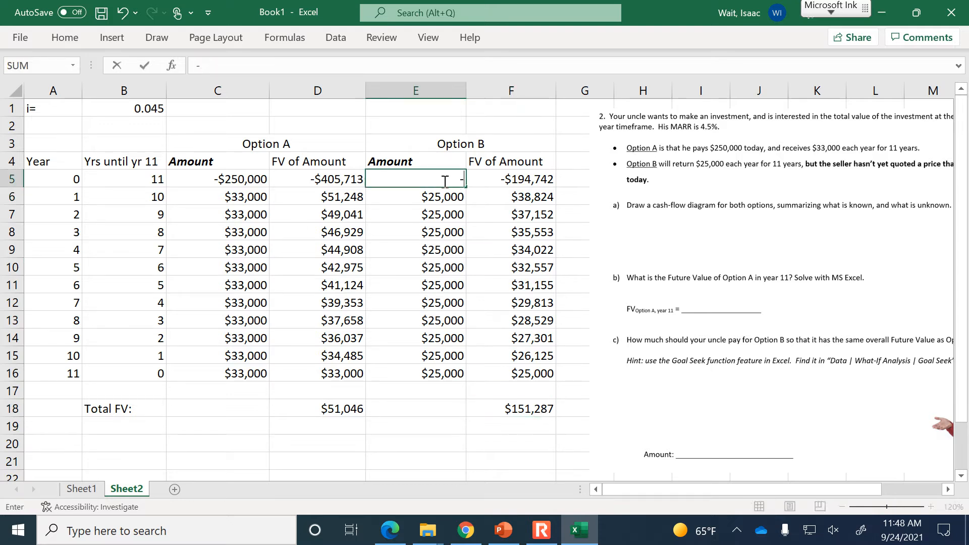
type("$150,000")
key("Return")
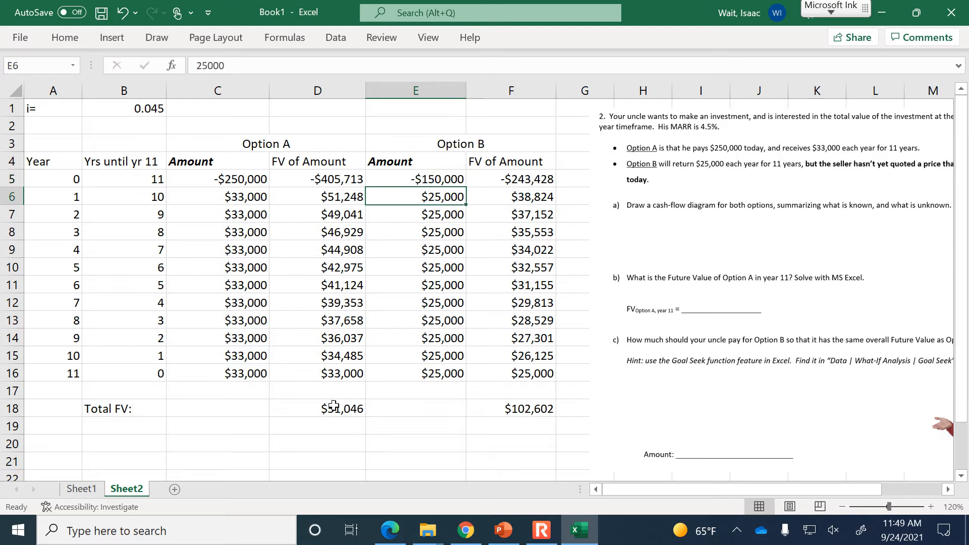
left_click(333, 406)
left_click(539, 407)
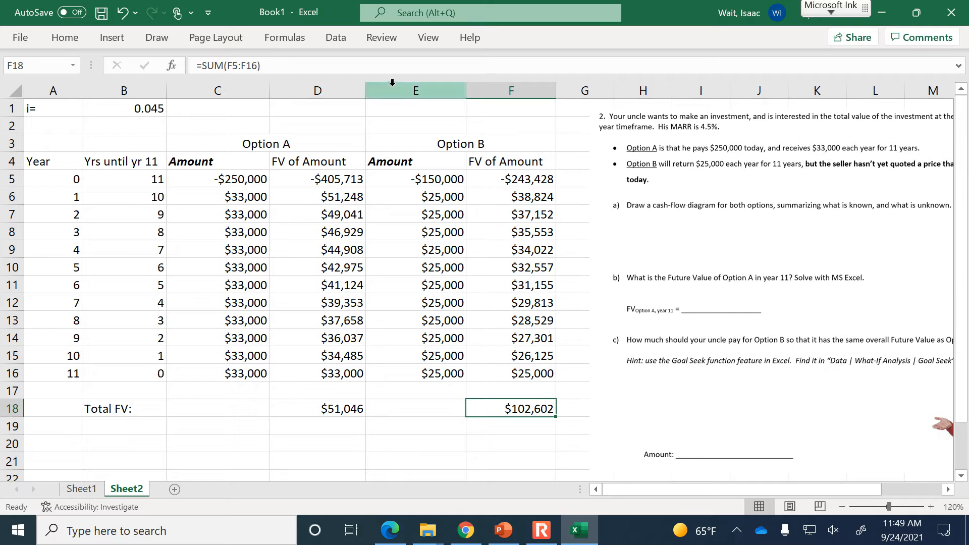
Start a Goal Seek on Option B's total future value in F18, with the dialog moved clear of the data
left_click(335, 40)
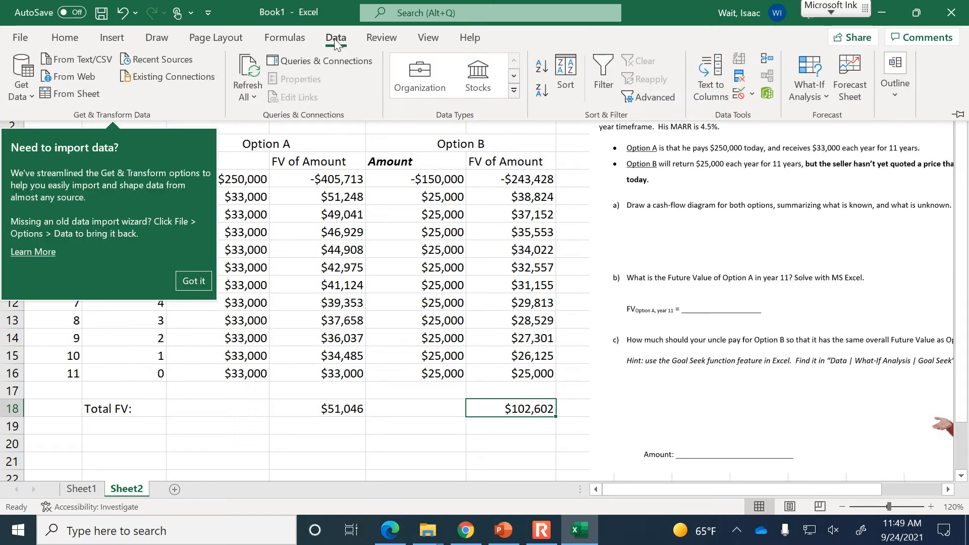
left_click(196, 280)
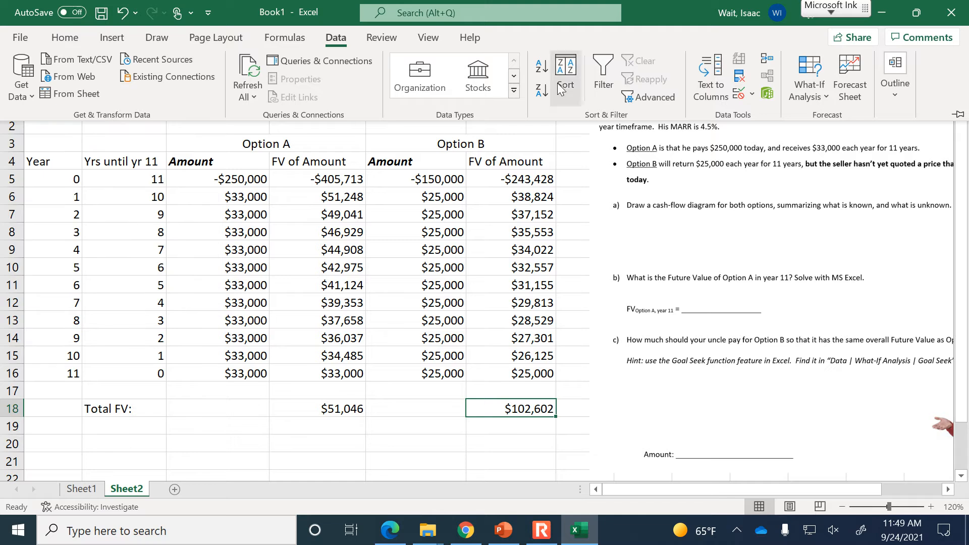
left_click(817, 84)
left_click(830, 140)
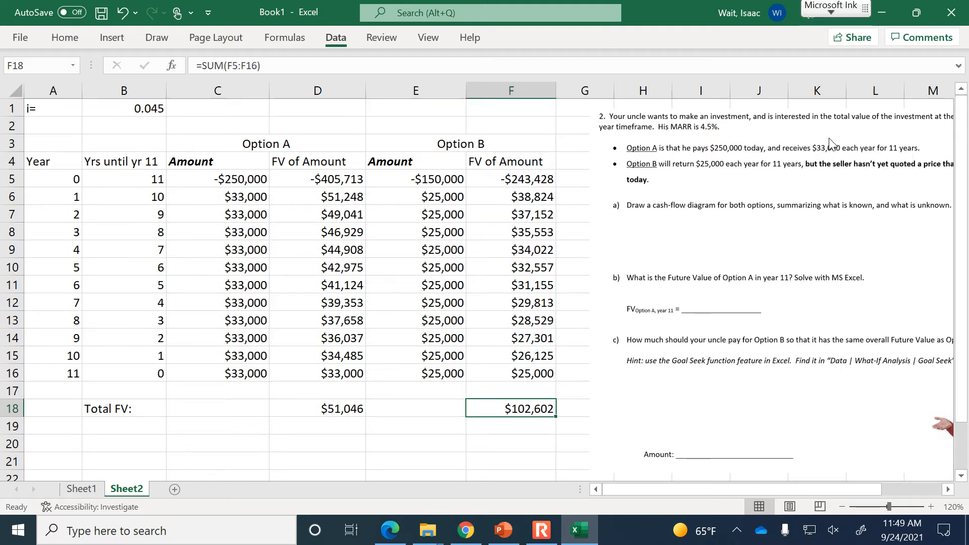
left_click_drag(462, 200, 652, 279)
left_click(515, 407)
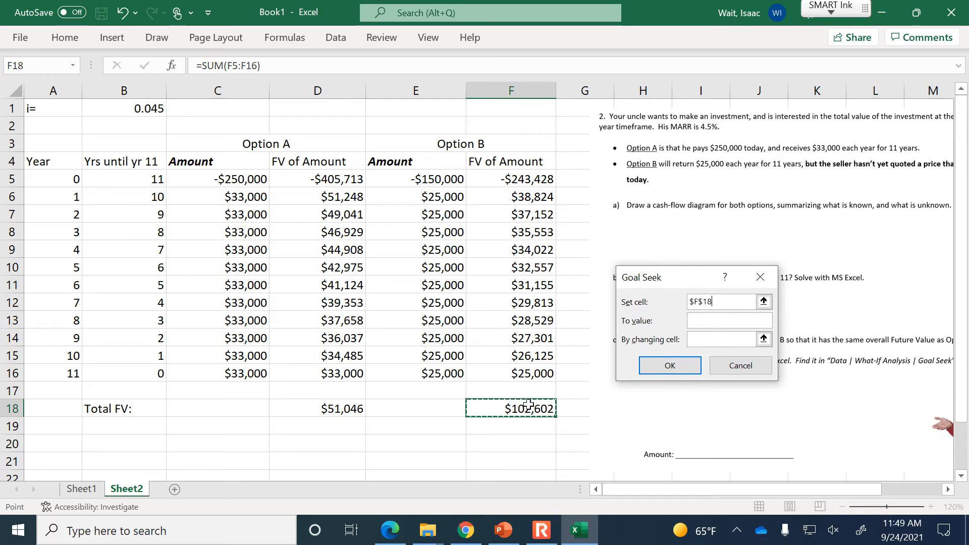
Seek a value of 51046 by changing E5, accept the solution, and check Option B's initial price in E5
left_click(734, 318)
type("51046")
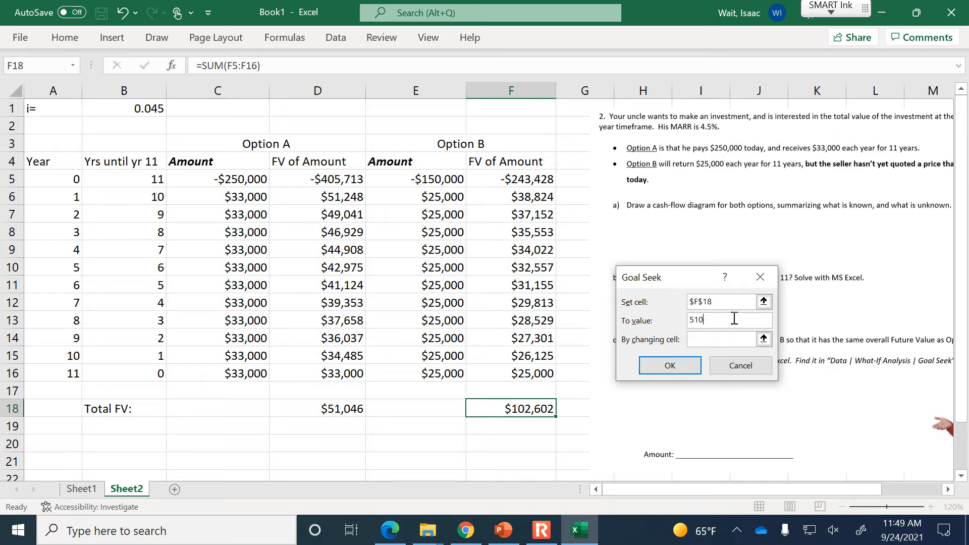
left_click(764, 338)
left_click(426, 181)
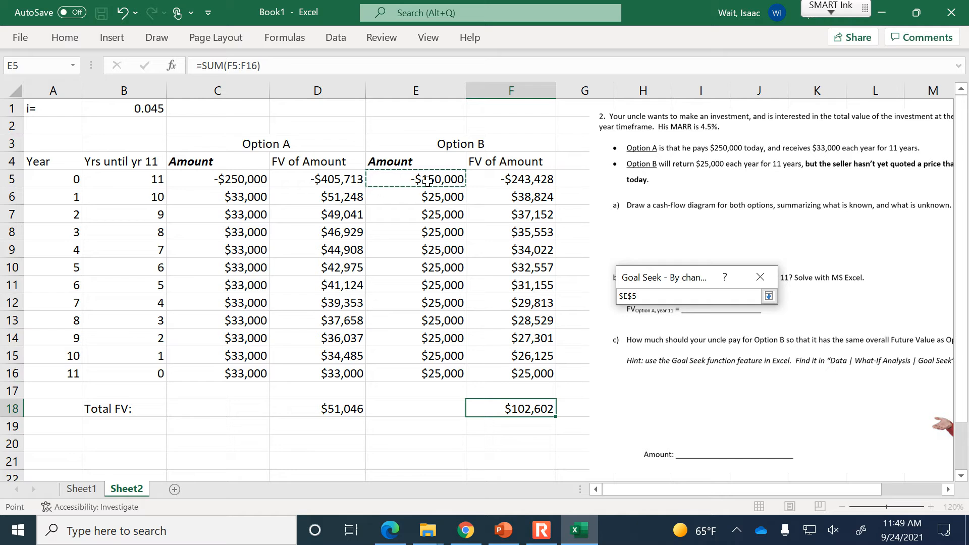
left_click(769, 297)
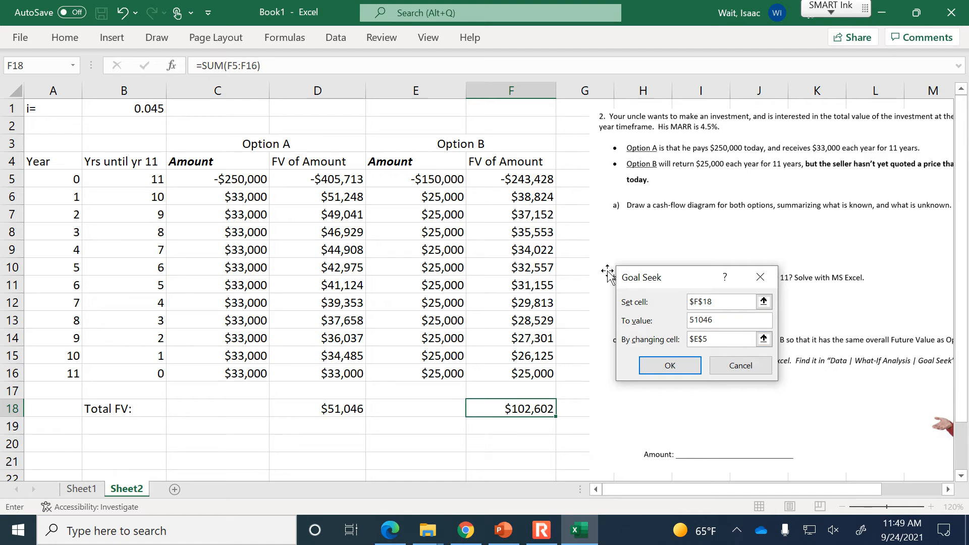
left_click(669, 367)
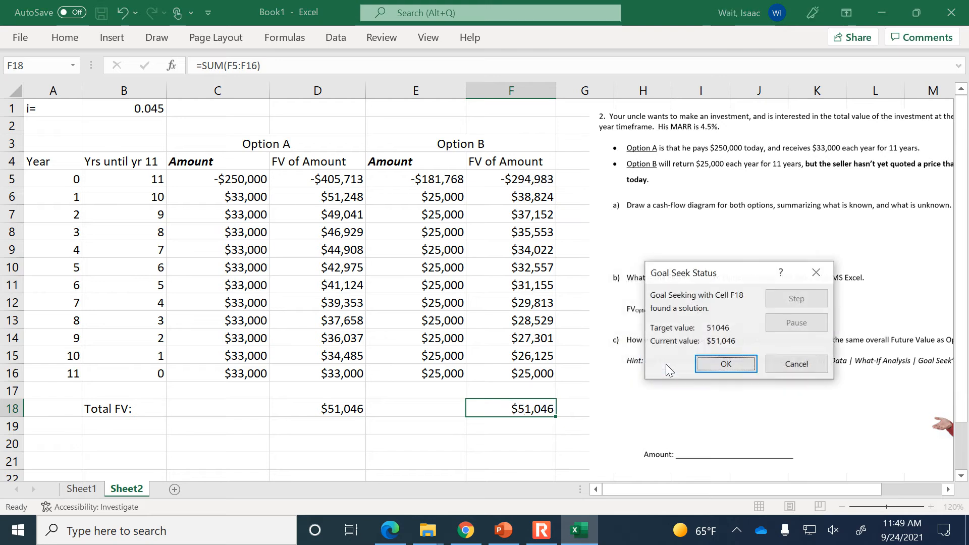
left_click(712, 364)
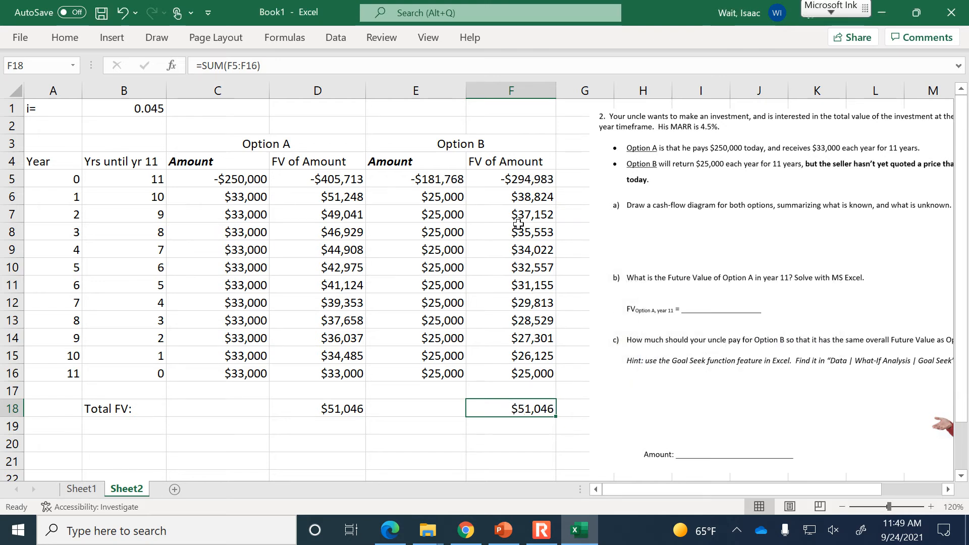
left_click(440, 186)
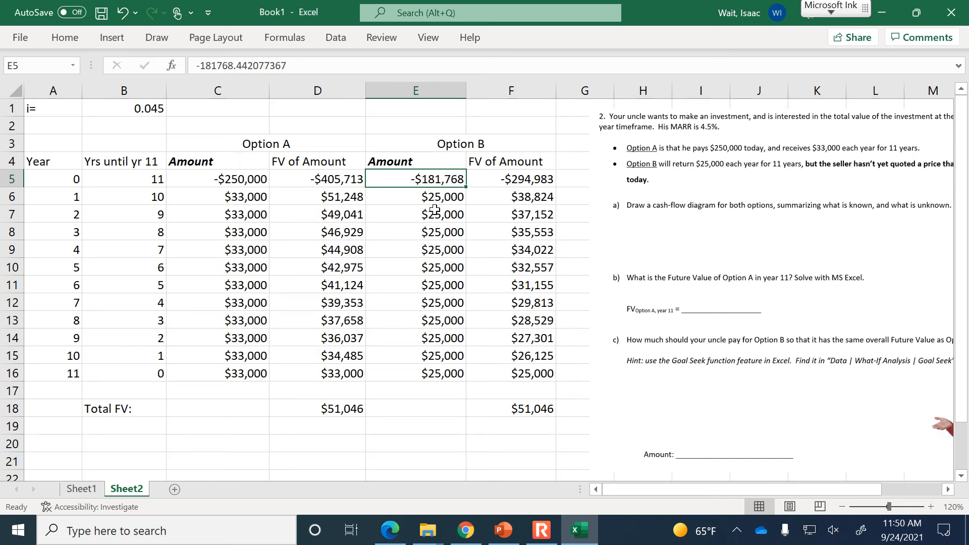
Switch to the PowerPoint class notes, find slide 156 with the 24 September announcements, and present it as a slide show
left_click(499, 531)
scroll(90, 275, "up", 5)
scroll(90, 275, "up", 7)
scroll(90, 275, "up", 9)
scroll(90, 281, "up", 3)
scroll(91, 281, "down", 7)
scroll(90, 280, "down", 11)
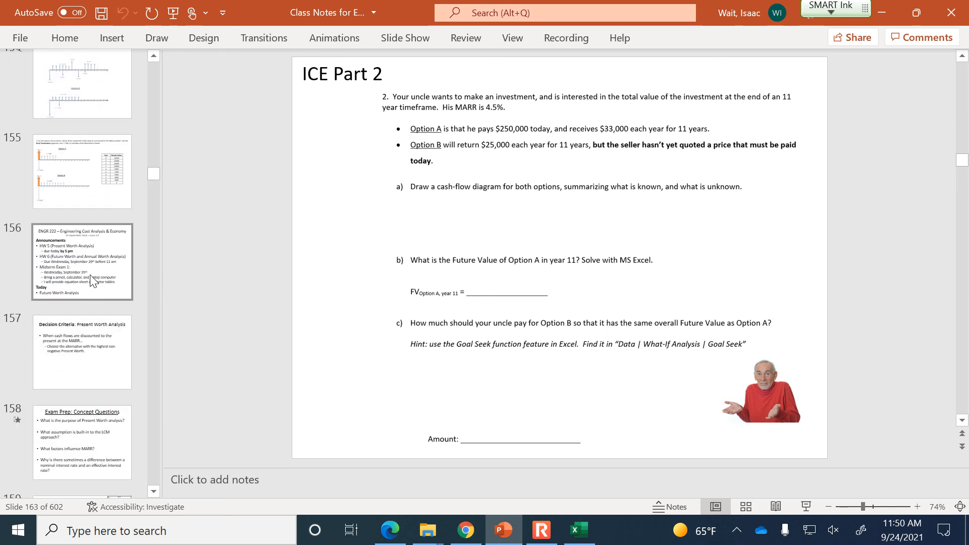
left_click(91, 280)
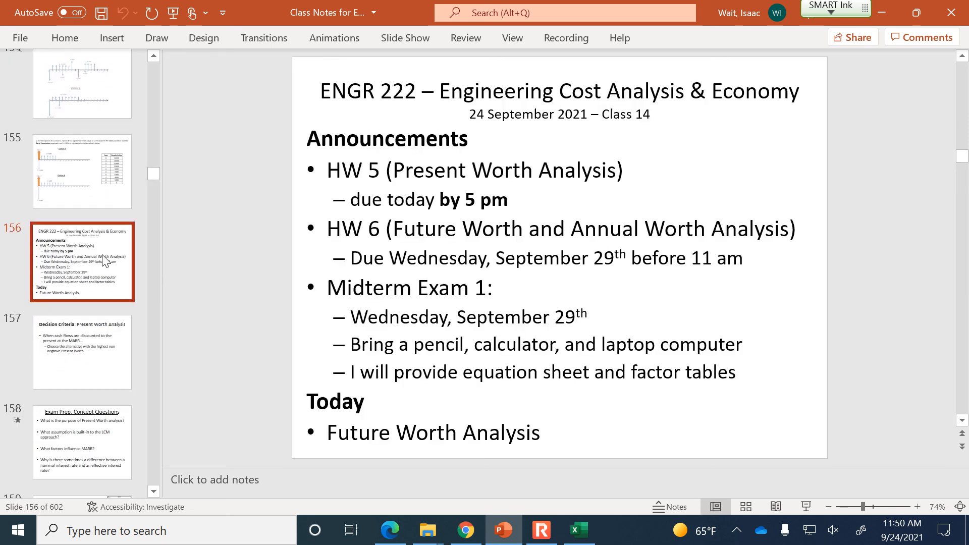
left_click(807, 506)
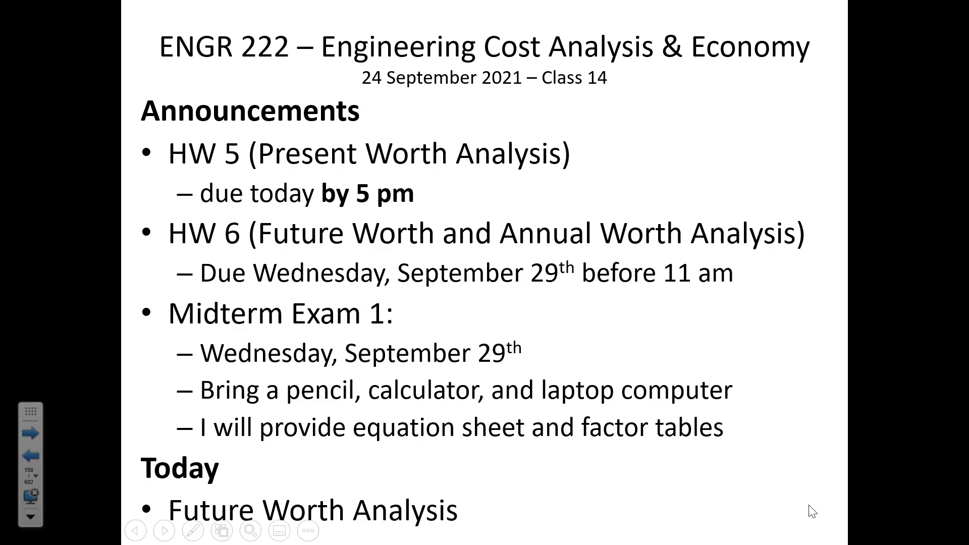